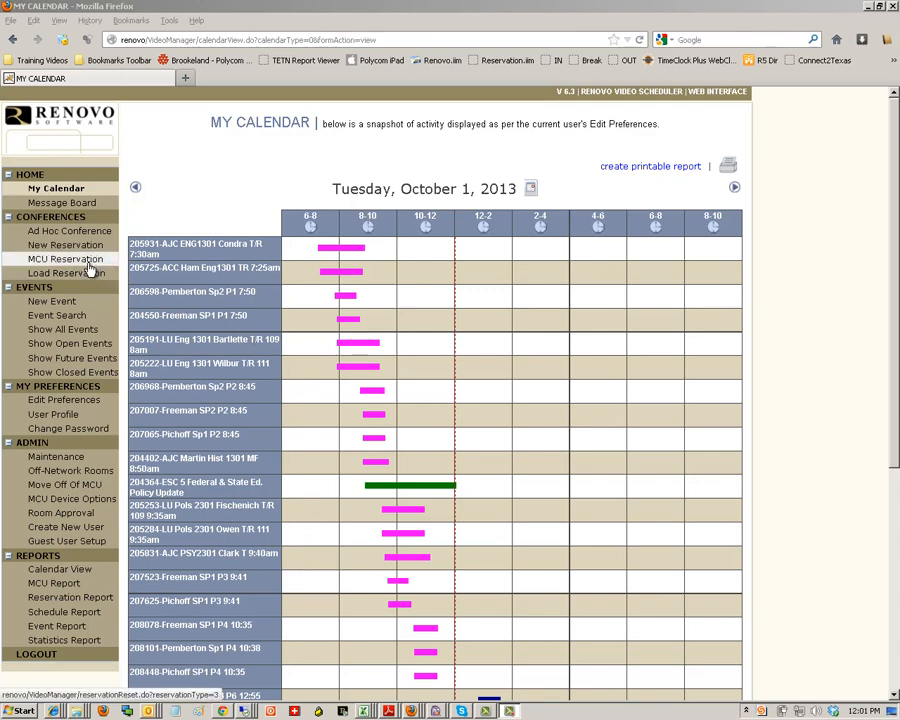
- Start a new MCU reservation and give it the title "Test 1"
{"action": "left_click", "coordinate": [77, 263]}
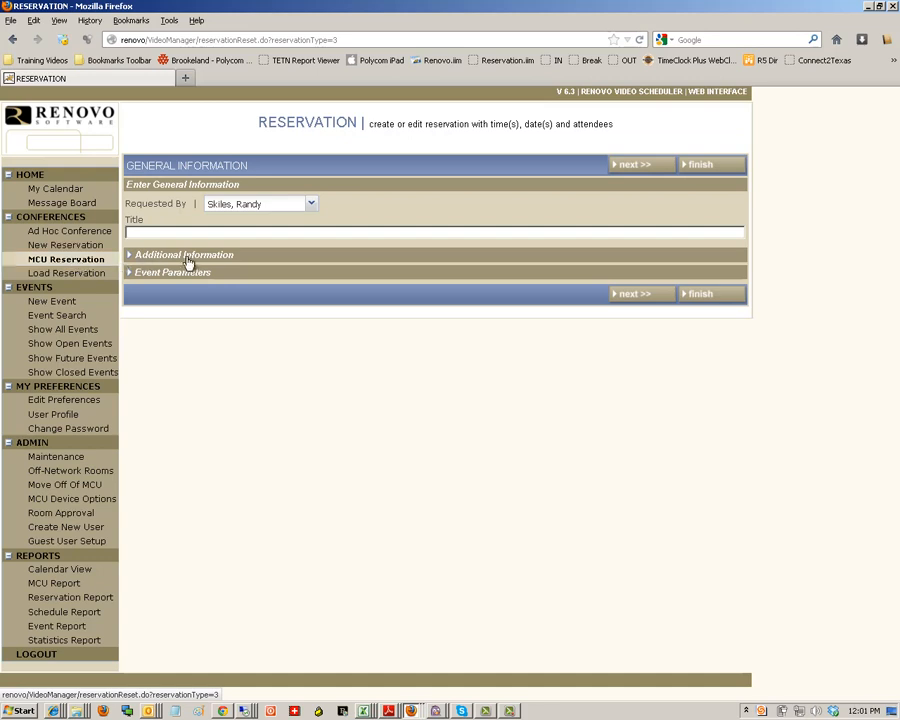
{"action": "left_click", "coordinate": [252, 234]}
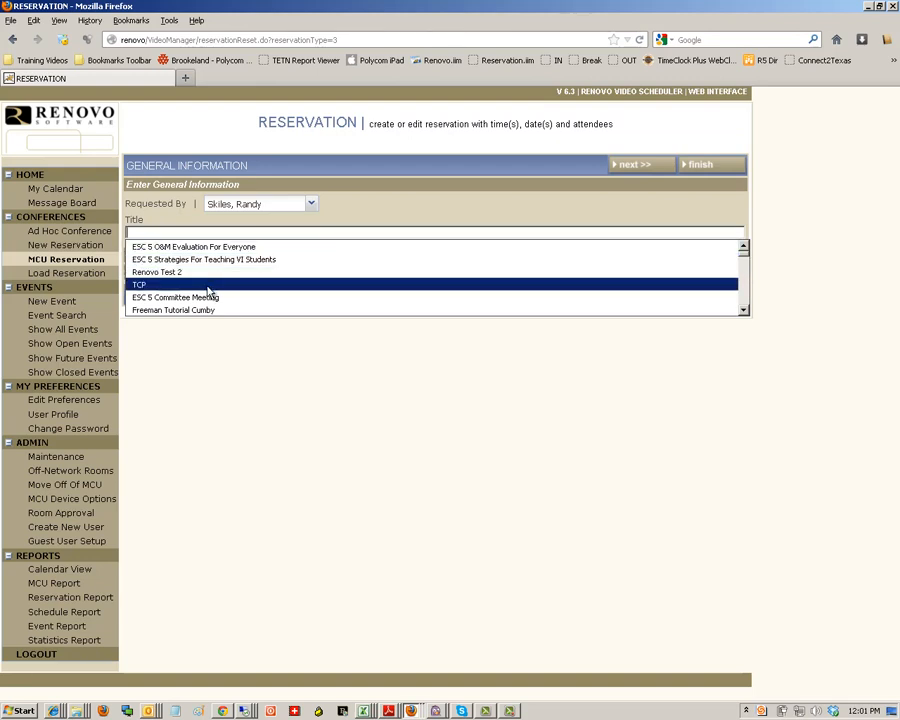
{"action": "left_click", "coordinate": [195, 233]}
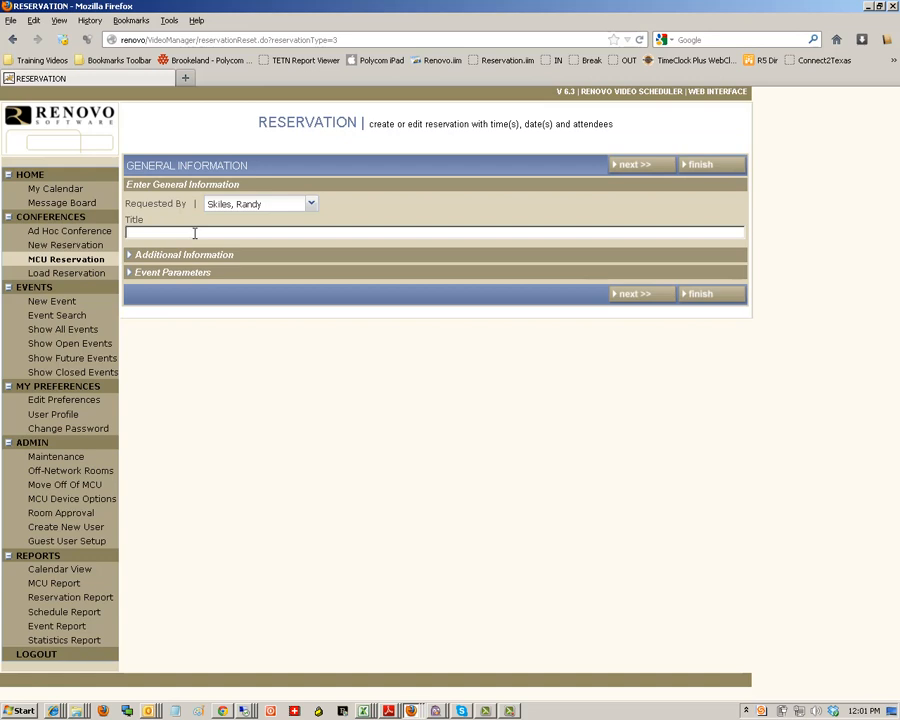
{"action": "type", "text": "T"}
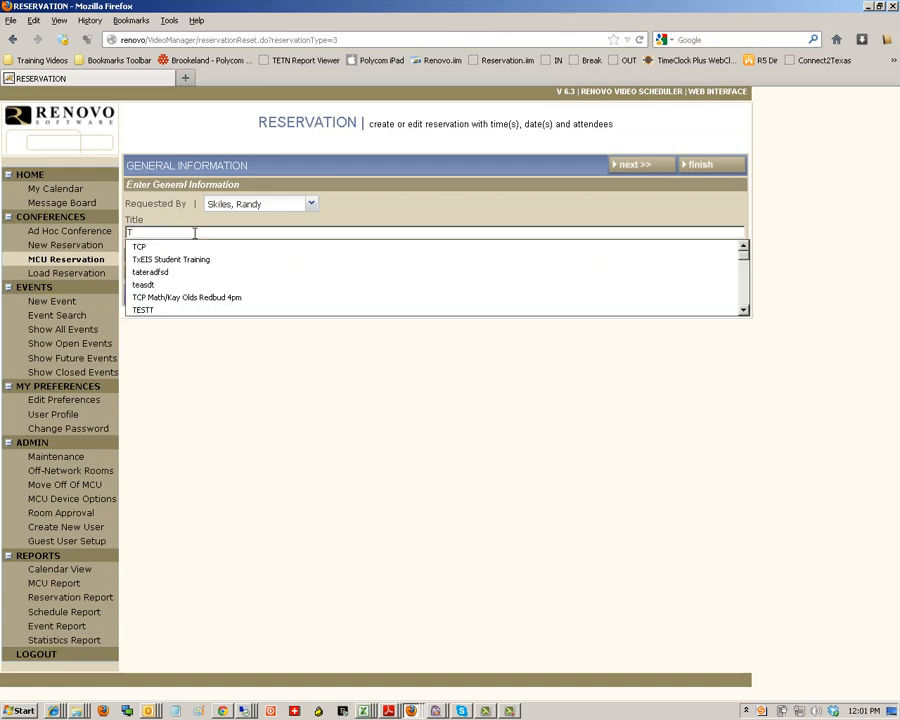
{"action": "type", "text": "est"}
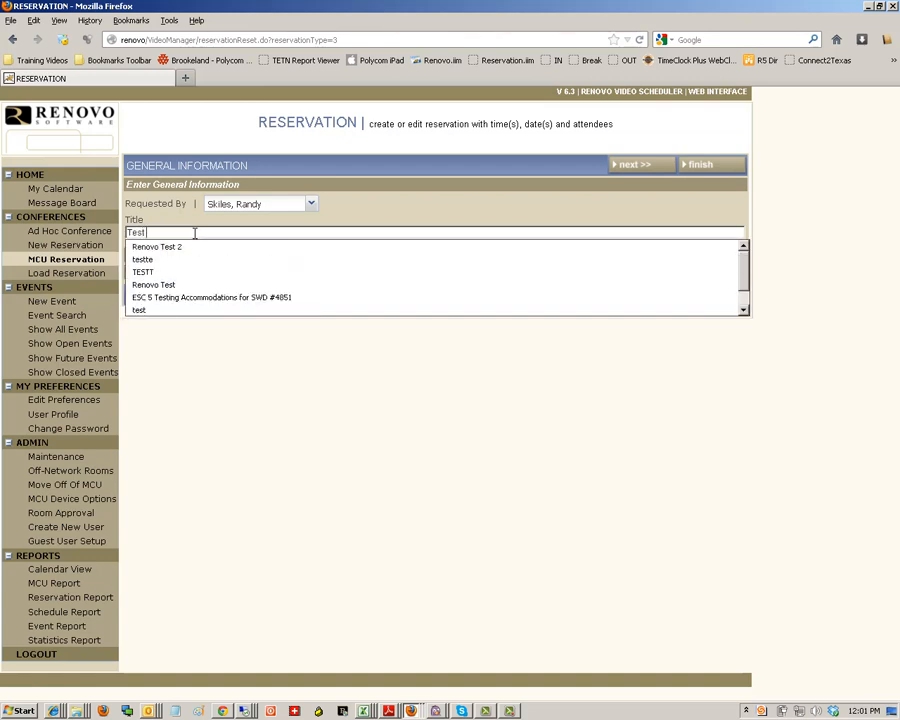
{"action": "type", "text": " 1"}
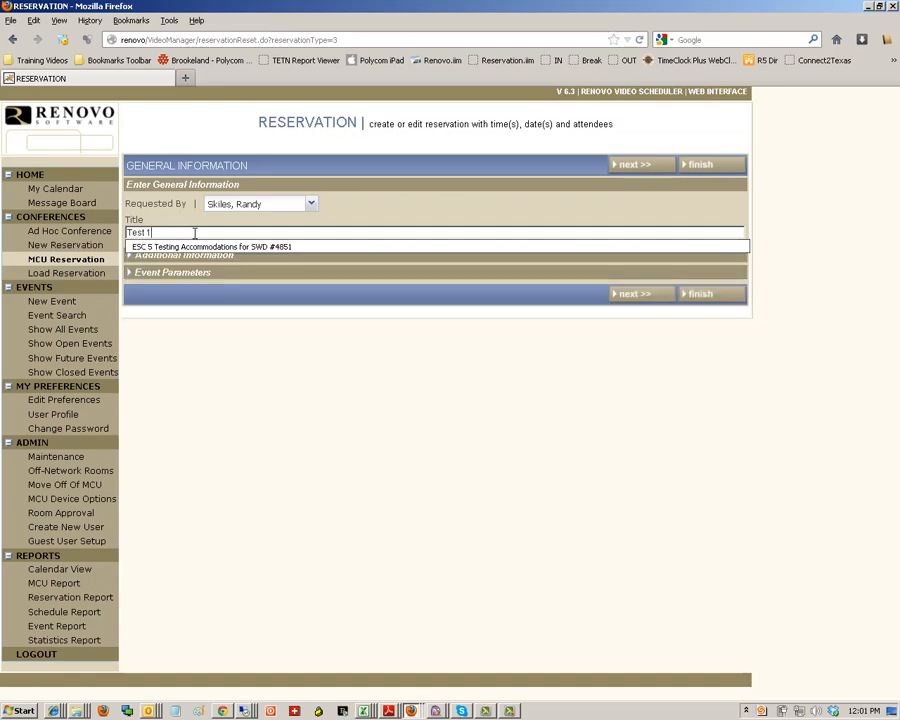
{"action": "left_click", "coordinate": [523, 358]}
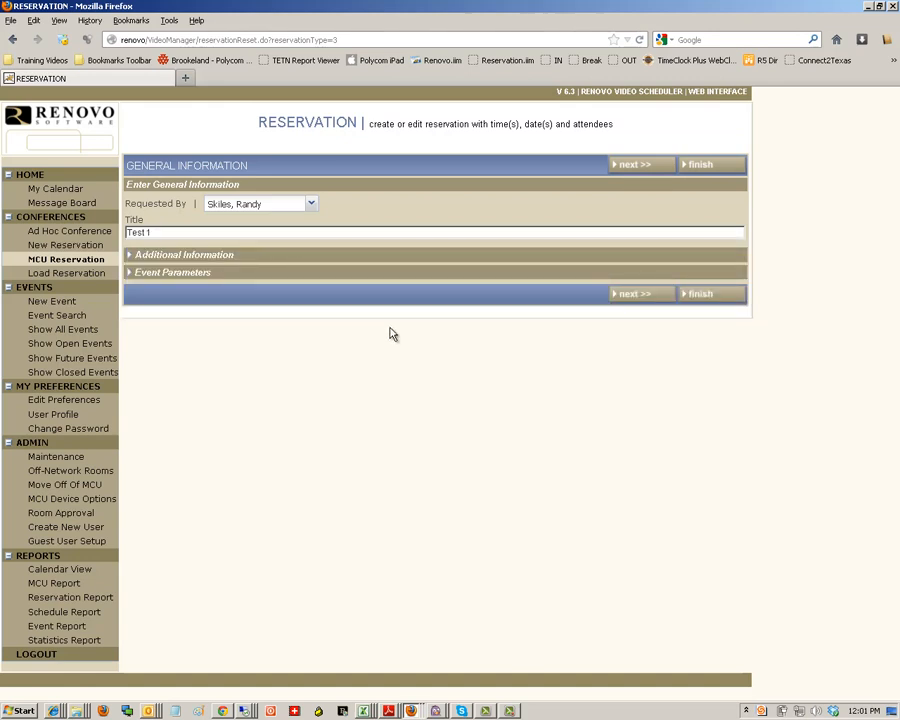
- Look over the Additional Information and Event Parameters sections, leave both collapsed, and proceed to the conference dates
{"action": "left_click", "coordinate": [132, 257]}
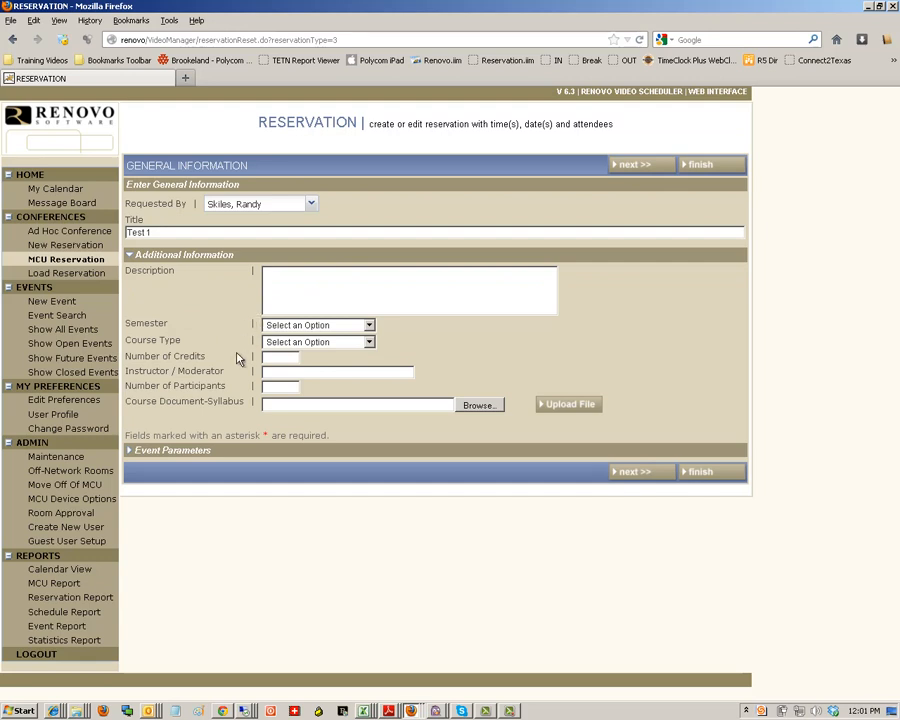
{"action": "left_click", "coordinate": [134, 455]}
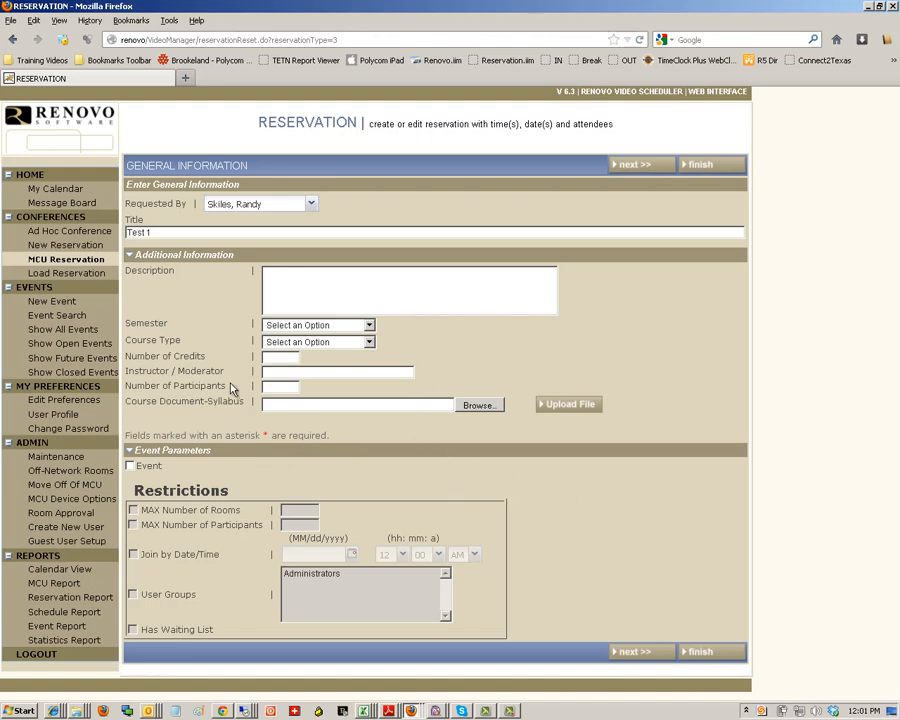
{"action": "left_click", "coordinate": [131, 255]}
{"action": "left_click", "coordinate": [130, 276]}
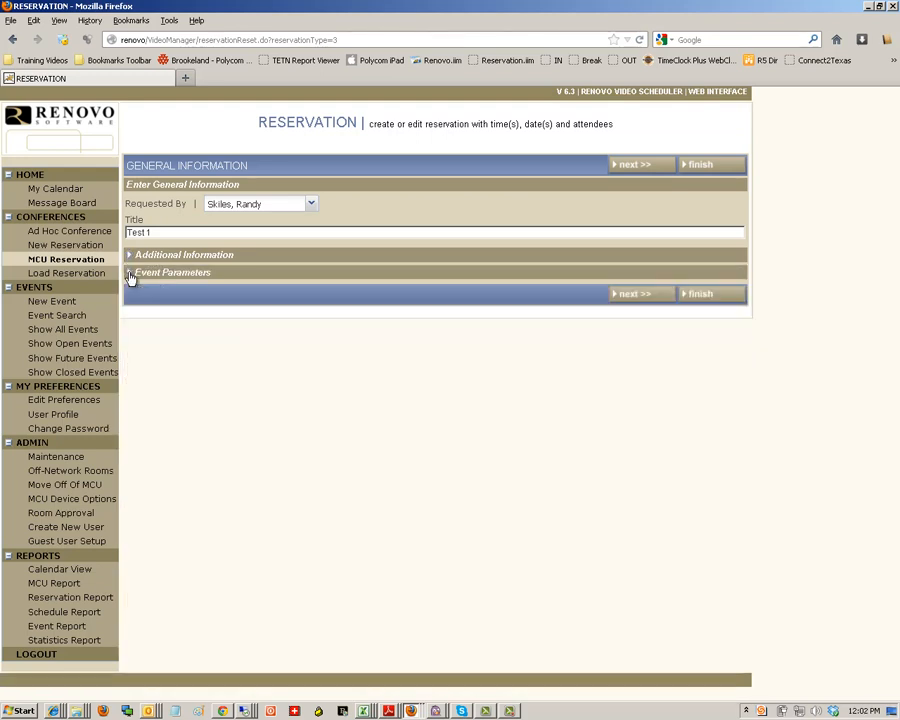
{"action": "left_click", "coordinate": [629, 296]}
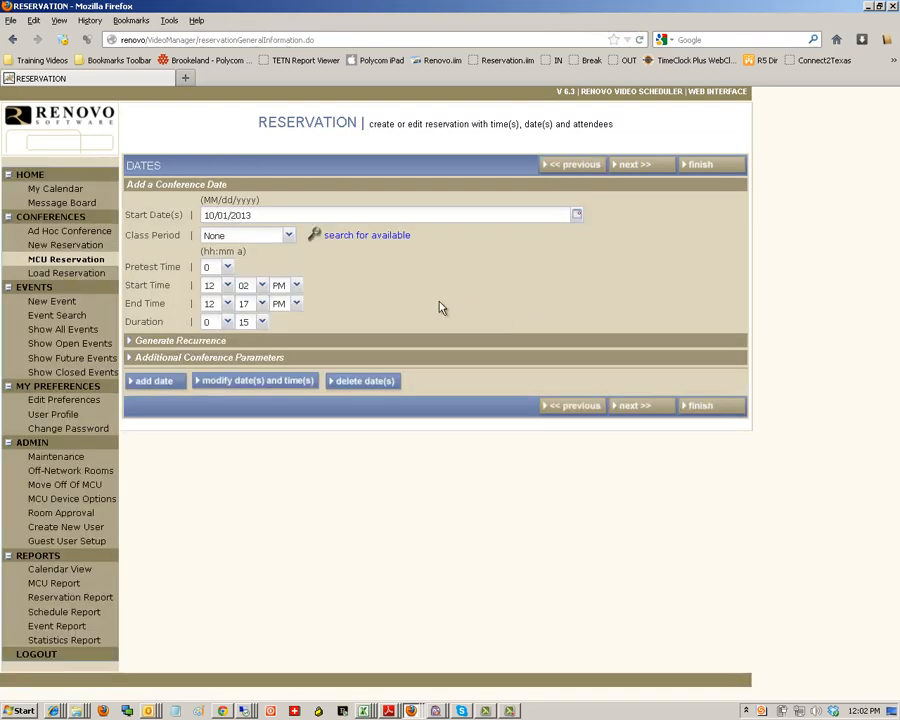
{"action": "left_click", "coordinate": [576, 218]}
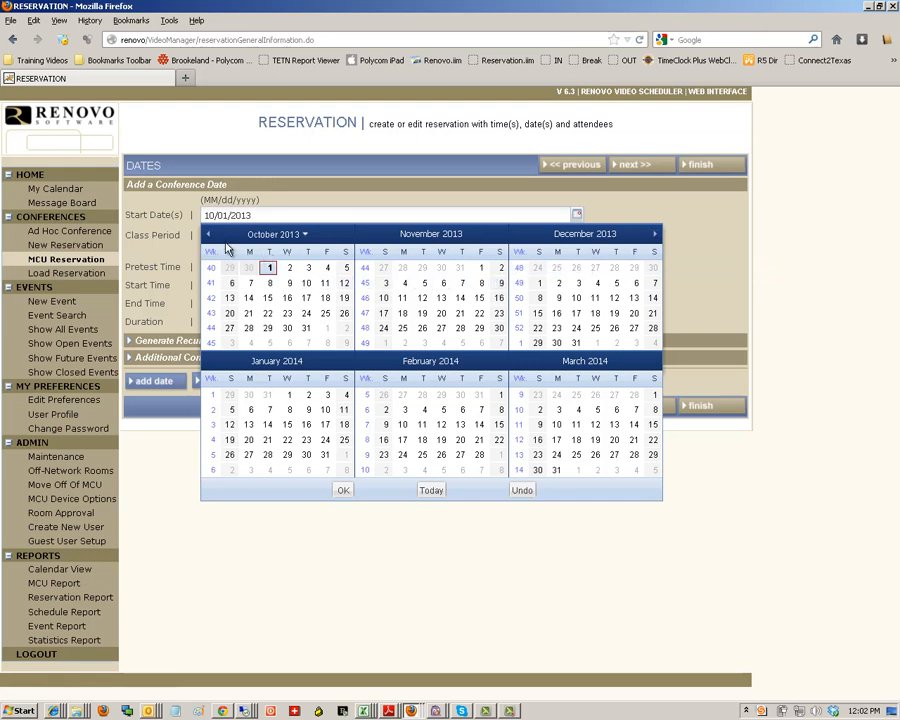
{"action": "left_click", "coordinate": [269, 329]}
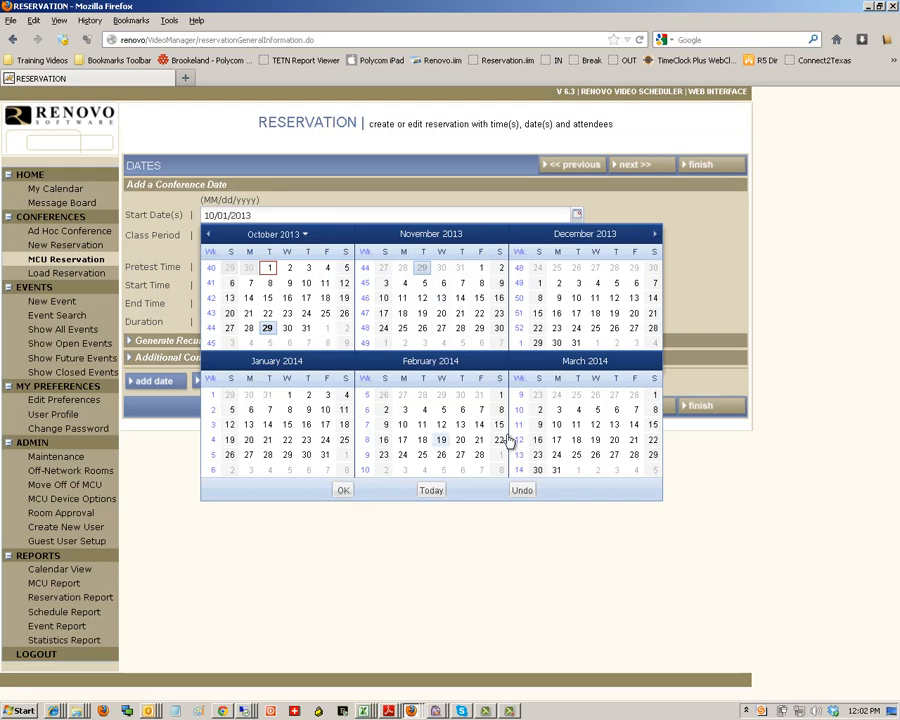
{"action": "left_click", "coordinate": [684, 300]}
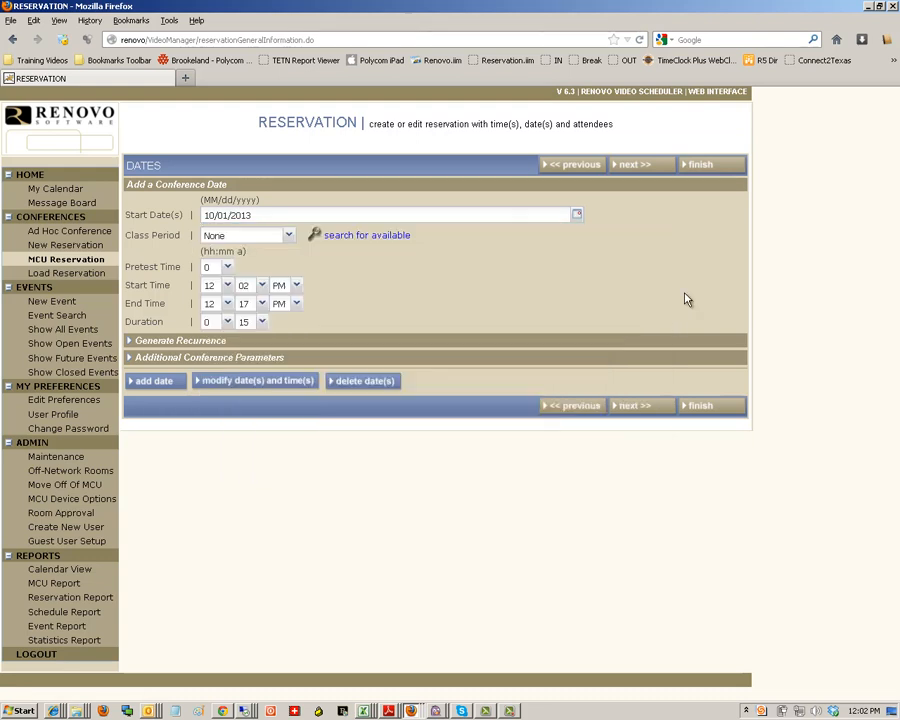
- Set the conference start date to 10/29/2013
{"action": "left_click", "coordinate": [576, 217]}
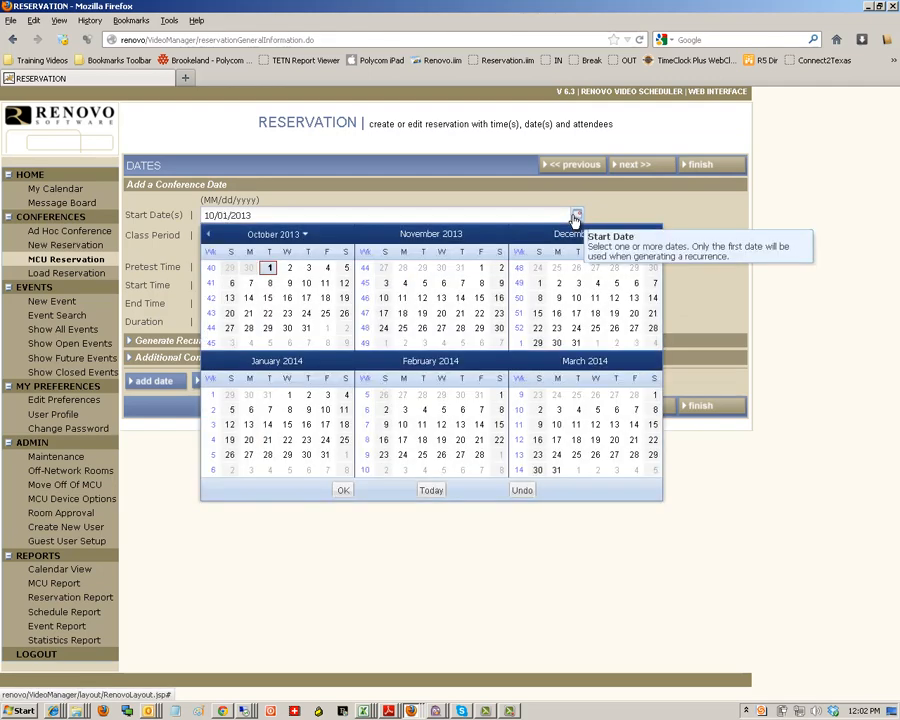
{"action": "left_click", "coordinate": [267, 329]}
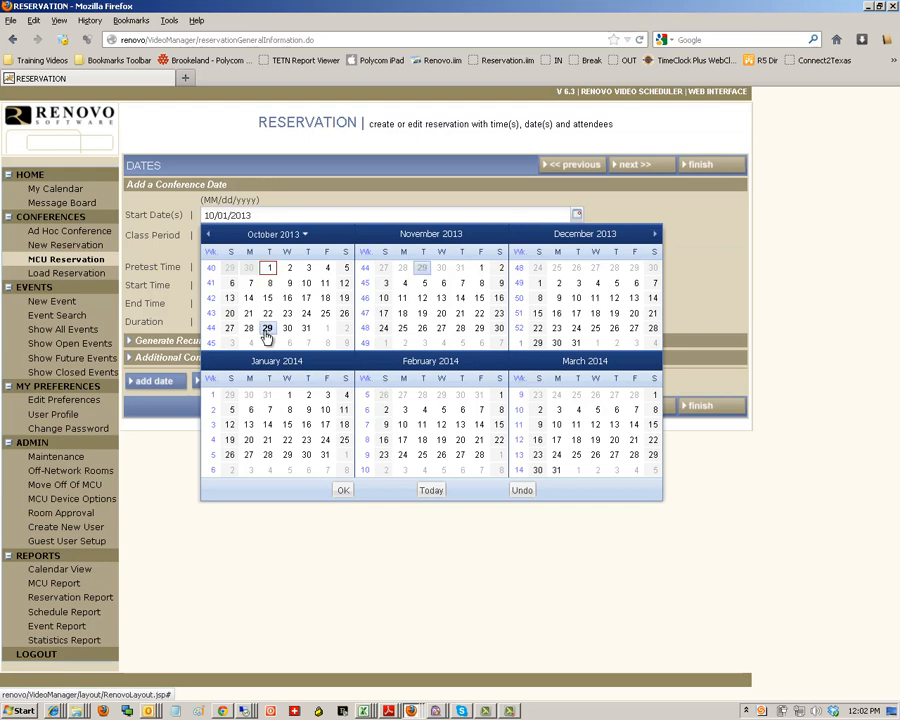
{"action": "left_click", "coordinate": [343, 491]}
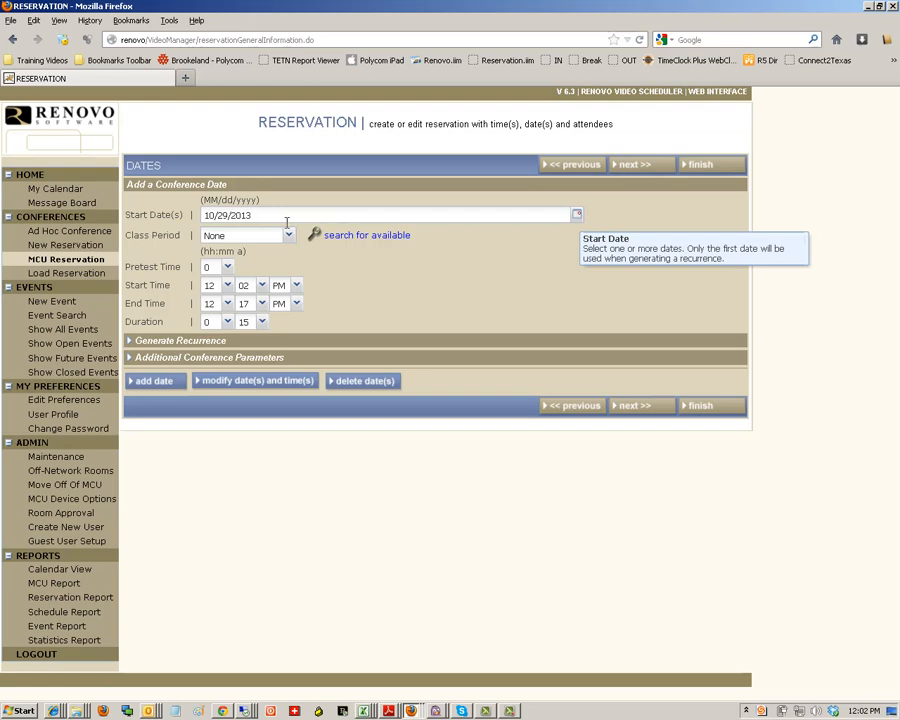
- Reset the conference start date to today's date, 10/01/2013
{"action": "left_click", "coordinate": [577, 215]}
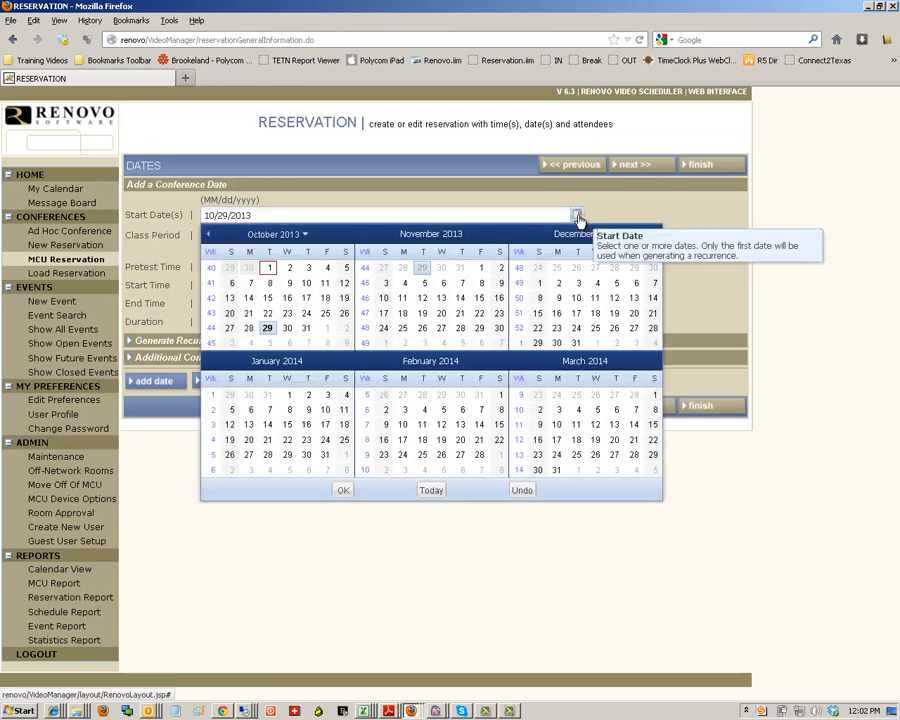
{"action": "left_click", "coordinate": [430, 490]}
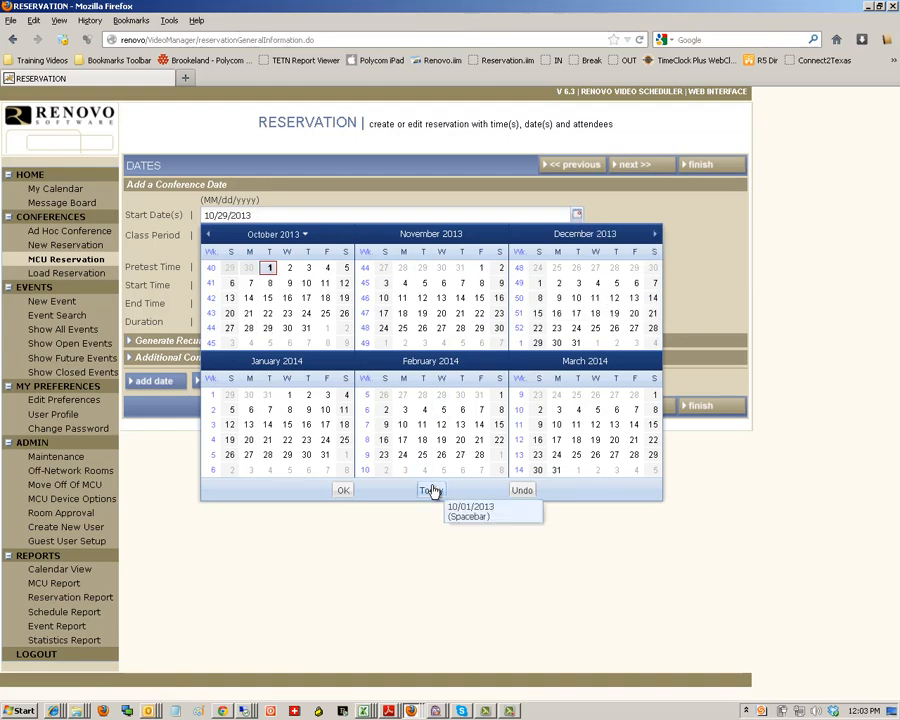
{"action": "left_click", "coordinate": [346, 490]}
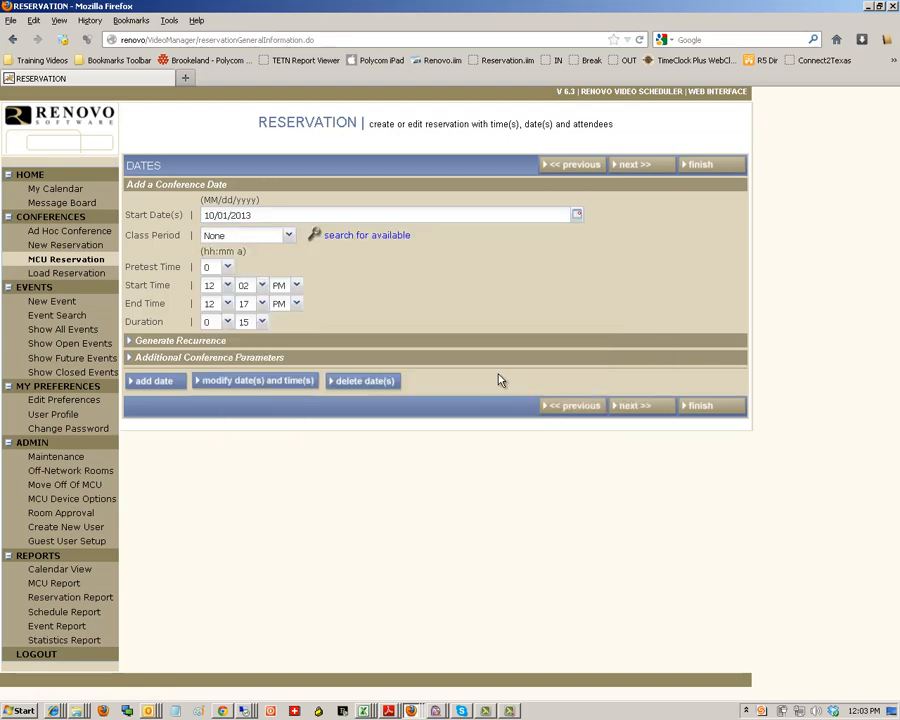
- Choose October 29, 2013 as the conference start date
{"action": "left_click", "coordinate": [577, 217]}
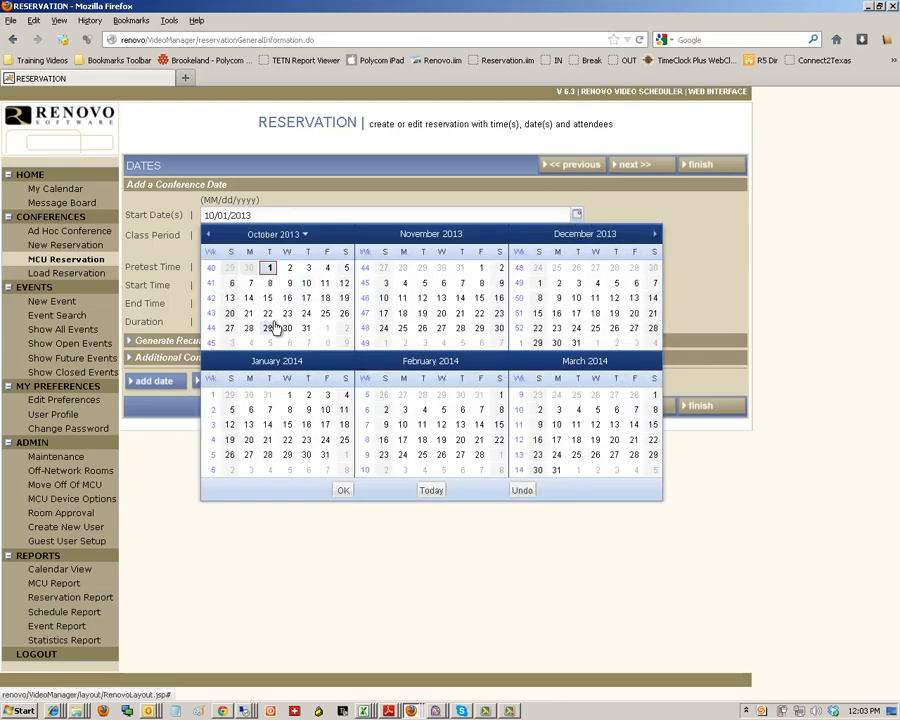
{"action": "left_click", "coordinate": [271, 328]}
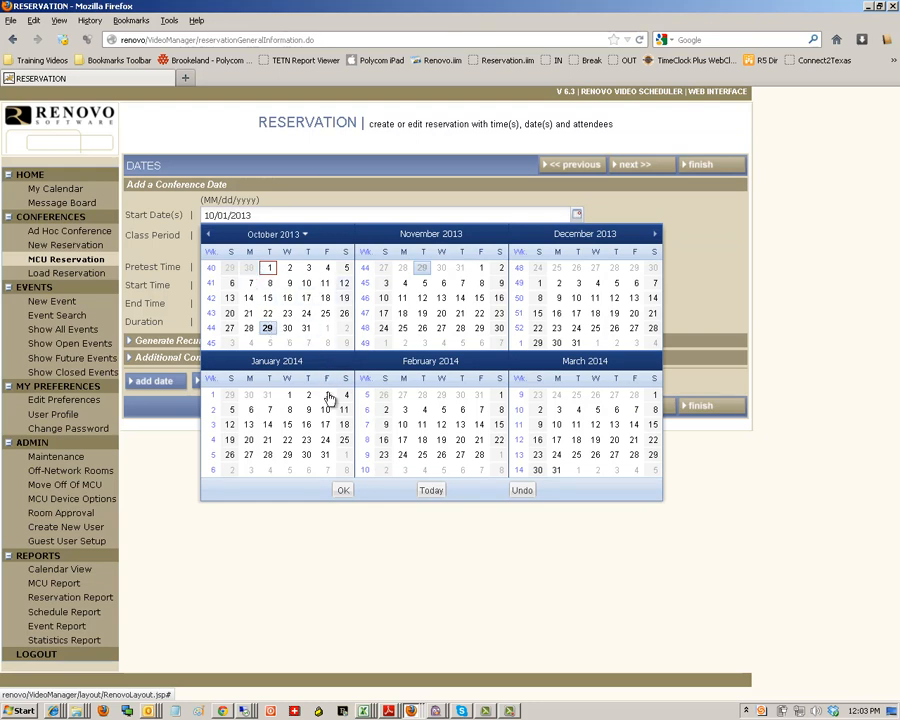
{"action": "left_click", "coordinate": [343, 490]}
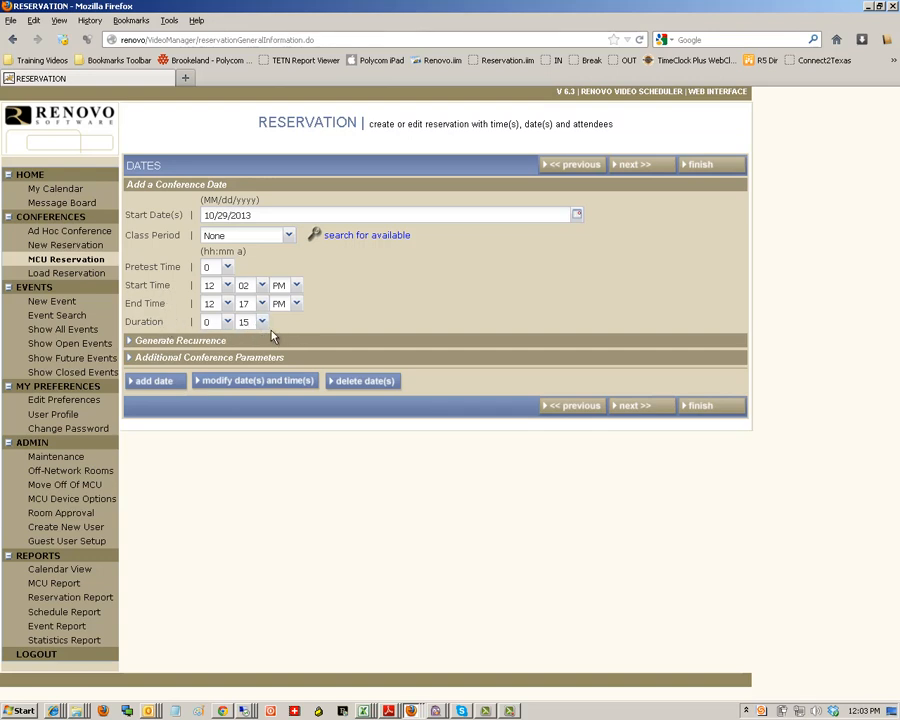
- Set the conference start time to 12:05 PM and the end time's hour to 1 PM
{"action": "double_click", "coordinate": [244, 322]}
{"action": "double_click", "coordinate": [244, 285]}
{"action": "type", "text": "05"}
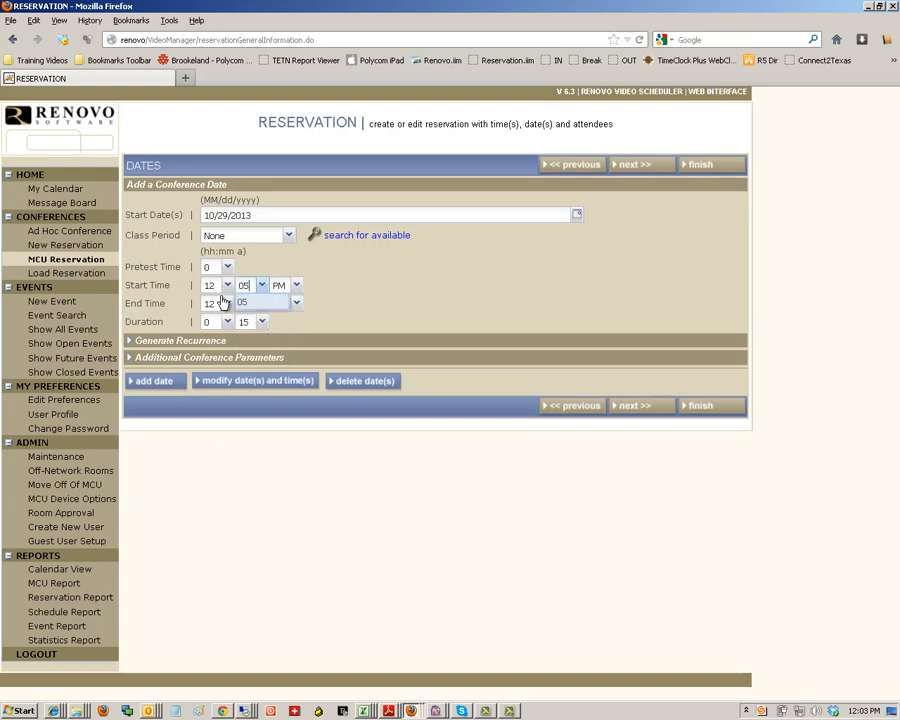
{"action": "left_click", "coordinate": [219, 303]}
{"action": "type", "text": "1"}
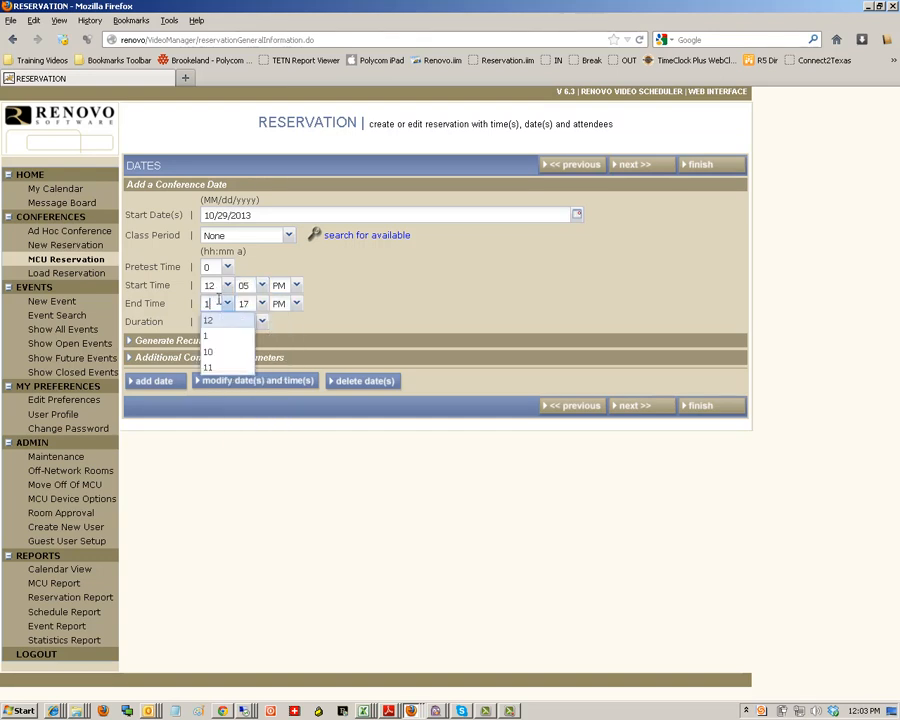
{"action": "left_click", "coordinate": [297, 304]}
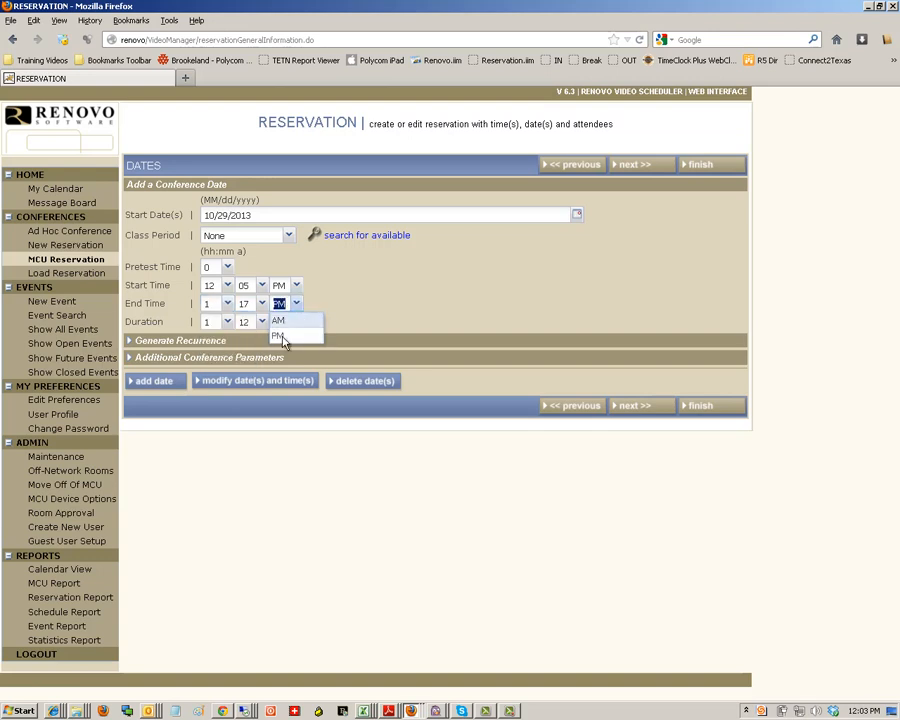
{"action": "left_click", "coordinate": [281, 334]}
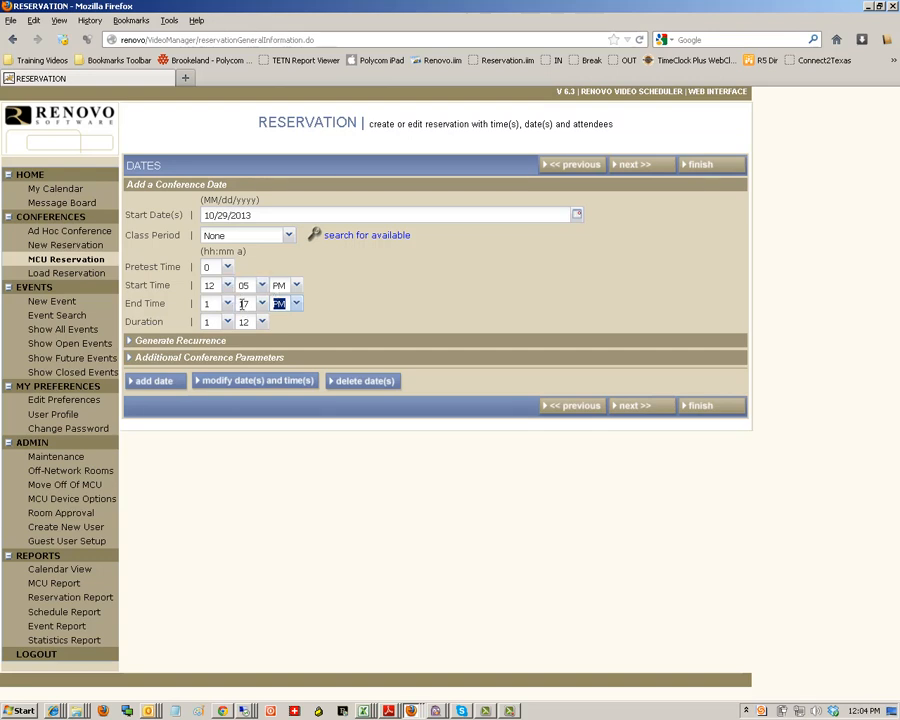
{"action": "left_click", "coordinate": [241, 304]}
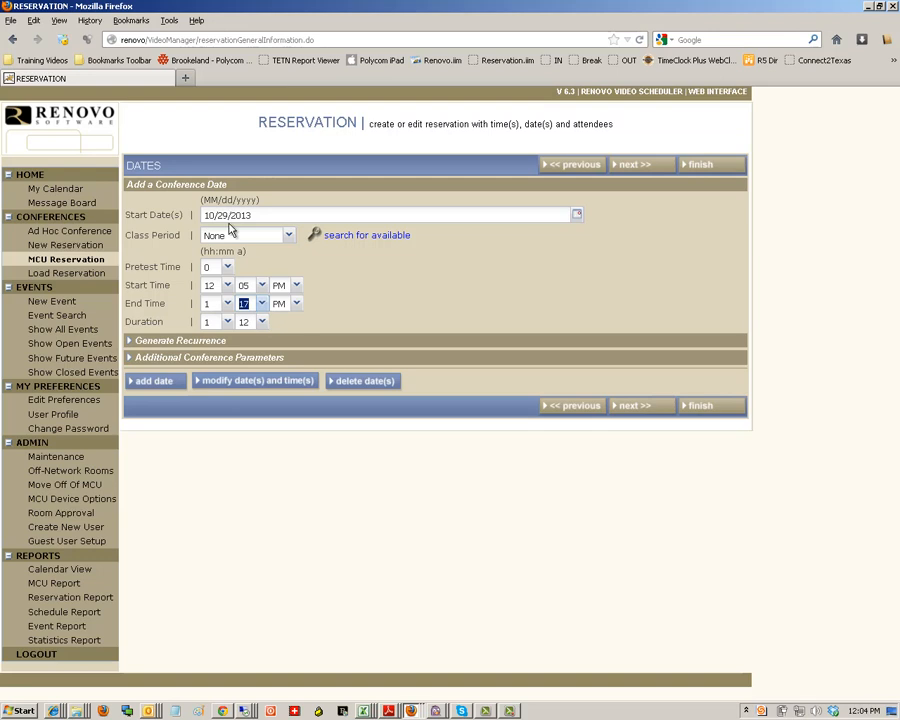
{"action": "left_click", "coordinate": [211, 286]}
{"action": "key", "text": "Tab"}
{"action": "key", "text": "Tab"}
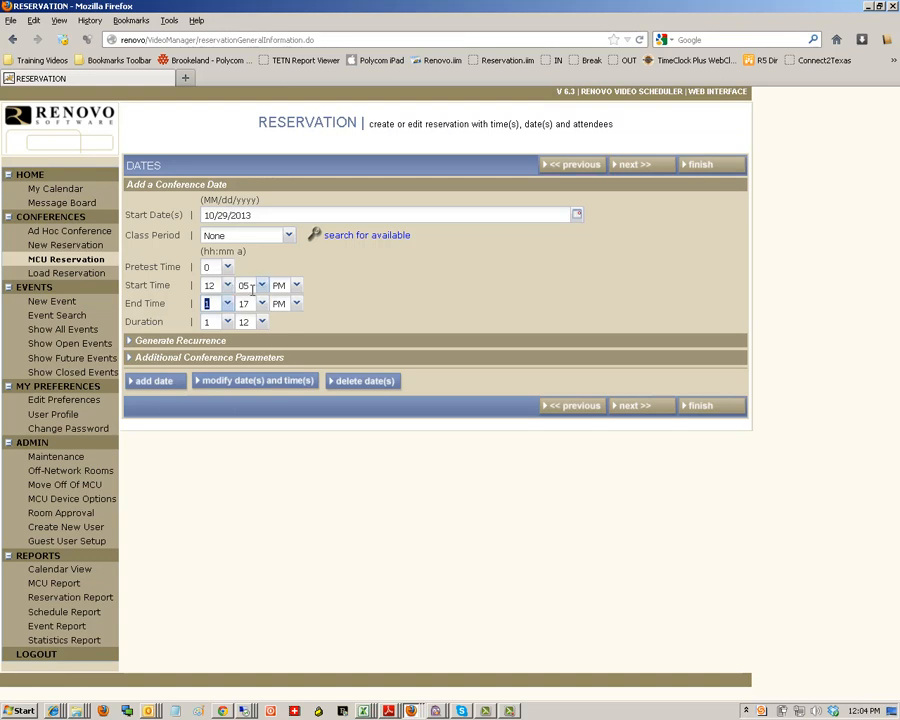
{"action": "left_click", "coordinate": [245, 286]}
{"action": "left_click", "coordinate": [243, 303]}
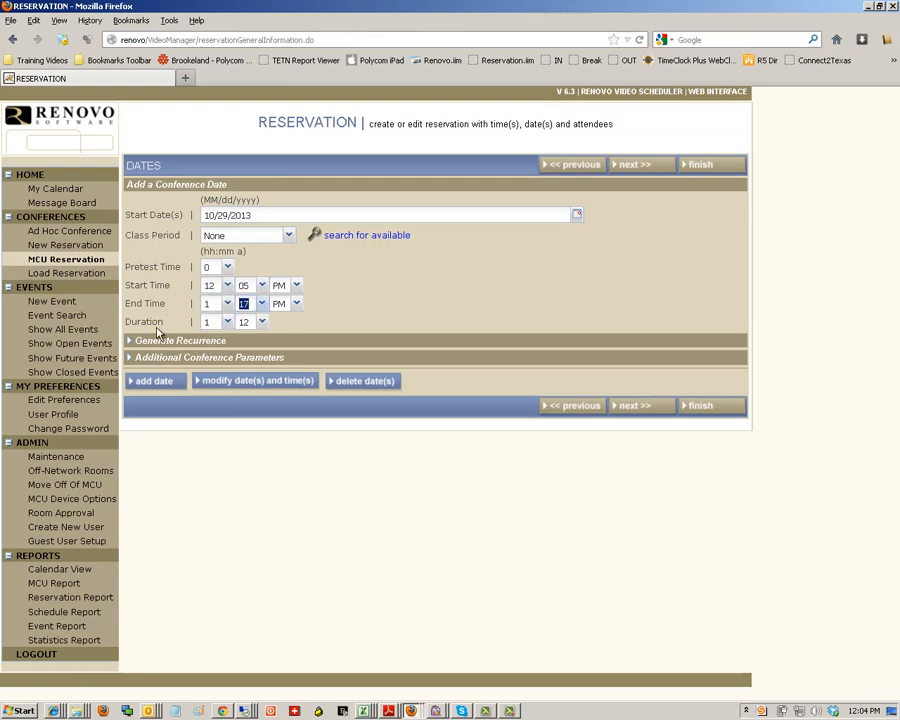
{"action": "left_click", "coordinate": [244, 322]}
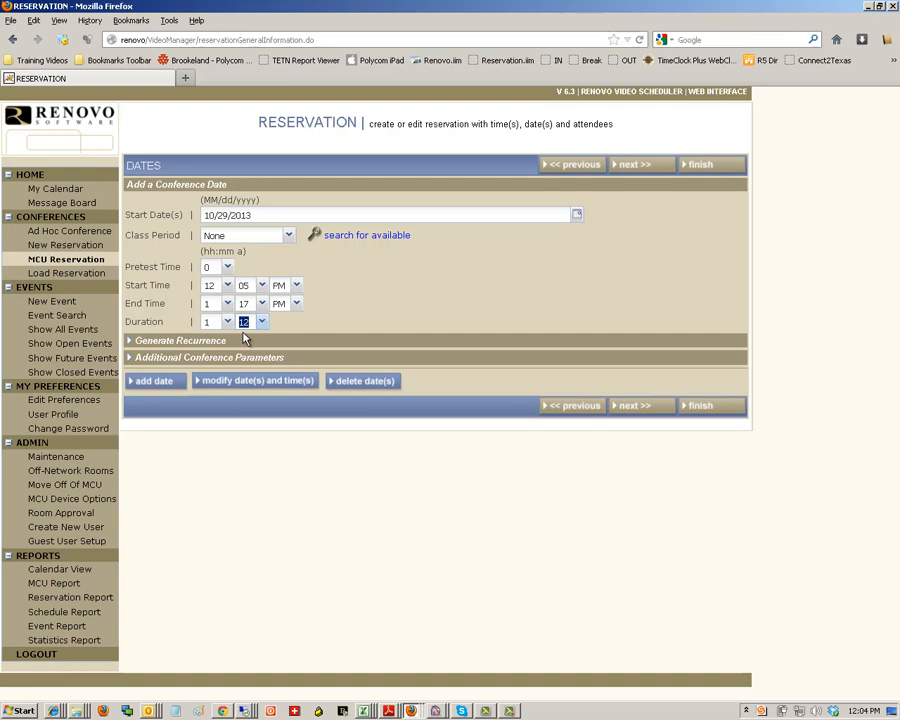
- Open the recurrence settings and set the recurrence to end by 11/30/2013
{"action": "left_click", "coordinate": [131, 344]}
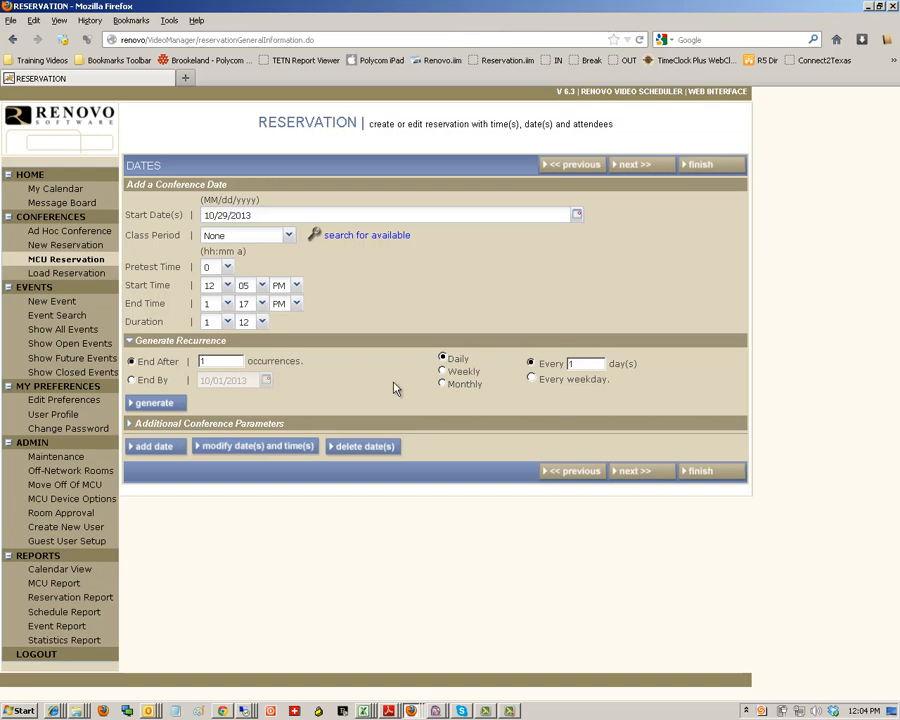
{"action": "left_click", "coordinate": [133, 382]}
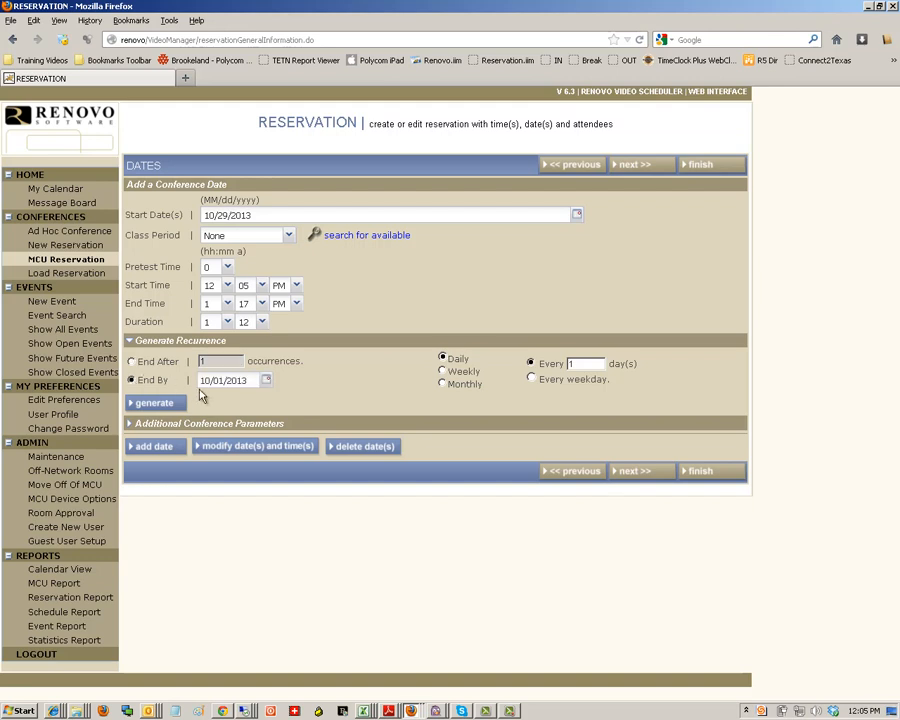
{"action": "left_click", "coordinate": [265, 380]}
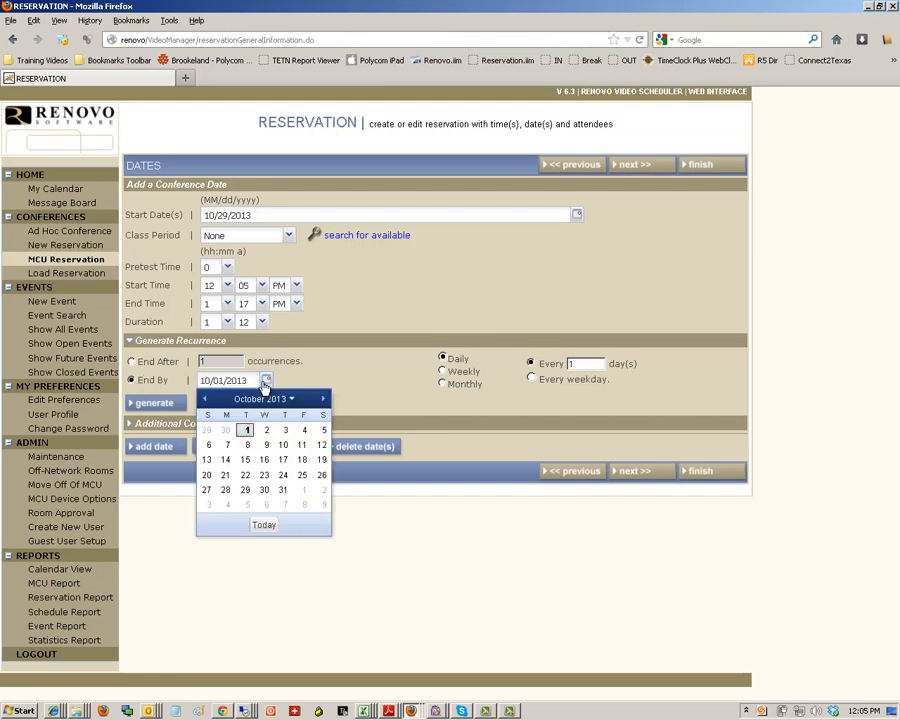
{"action": "left_click", "coordinate": [323, 401]}
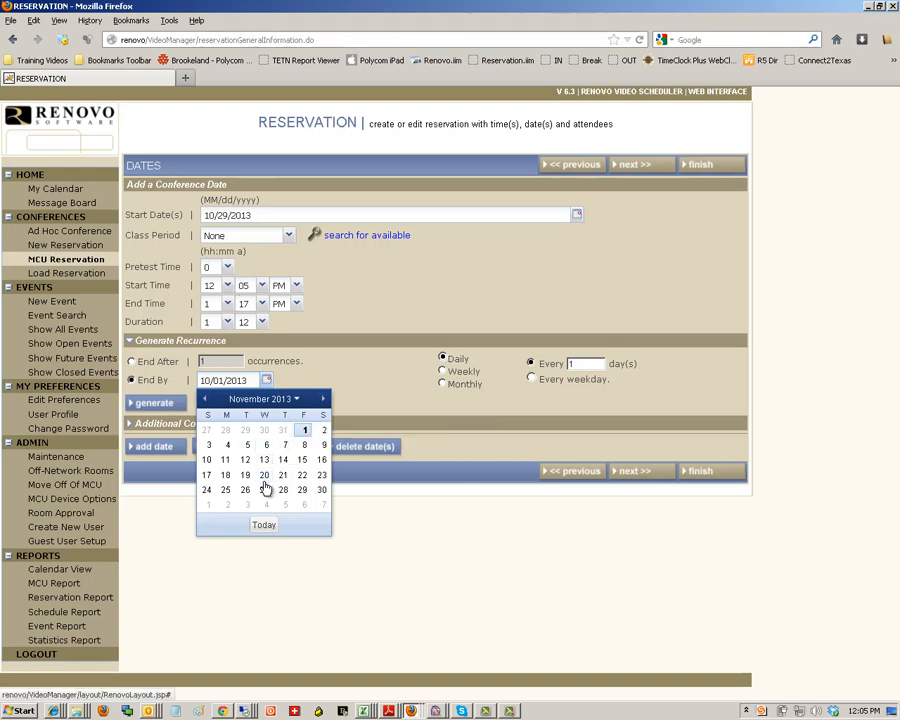
{"action": "left_click", "coordinate": [321, 490]}
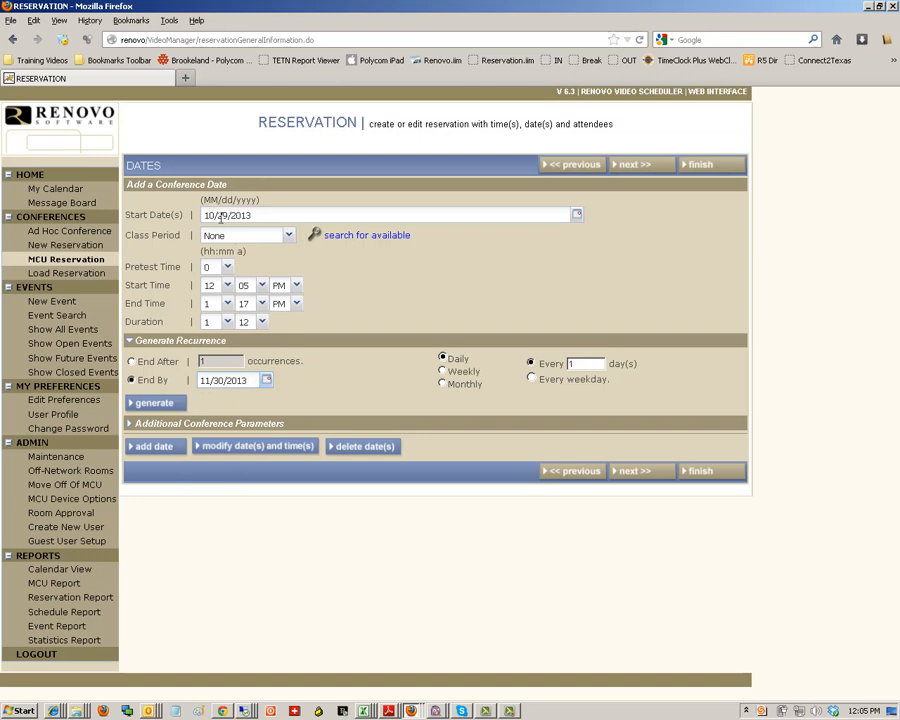
{"action": "left_click", "coordinate": [219, 380]}
- Set the recurrence to weekly on Monday, Tuesday, Wednesday, Thursday and Friday
{"action": "left_click", "coordinate": [442, 372]}
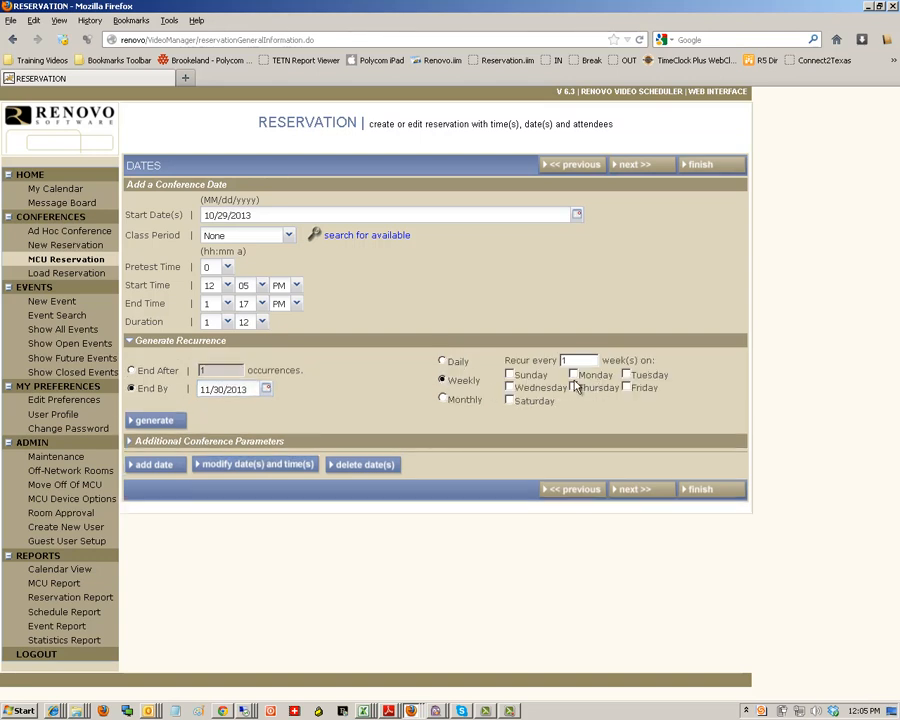
{"action": "left_click", "coordinate": [574, 376]}
{"action": "left_click", "coordinate": [626, 375]}
{"action": "left_click", "coordinate": [626, 388]}
{"action": "left_click", "coordinate": [573, 389]}
{"action": "left_click", "coordinate": [509, 388]}
- Try a monthly recurrence on the first Monday, and switch back to the weekly pattern
{"action": "left_click", "coordinate": [443, 399]}
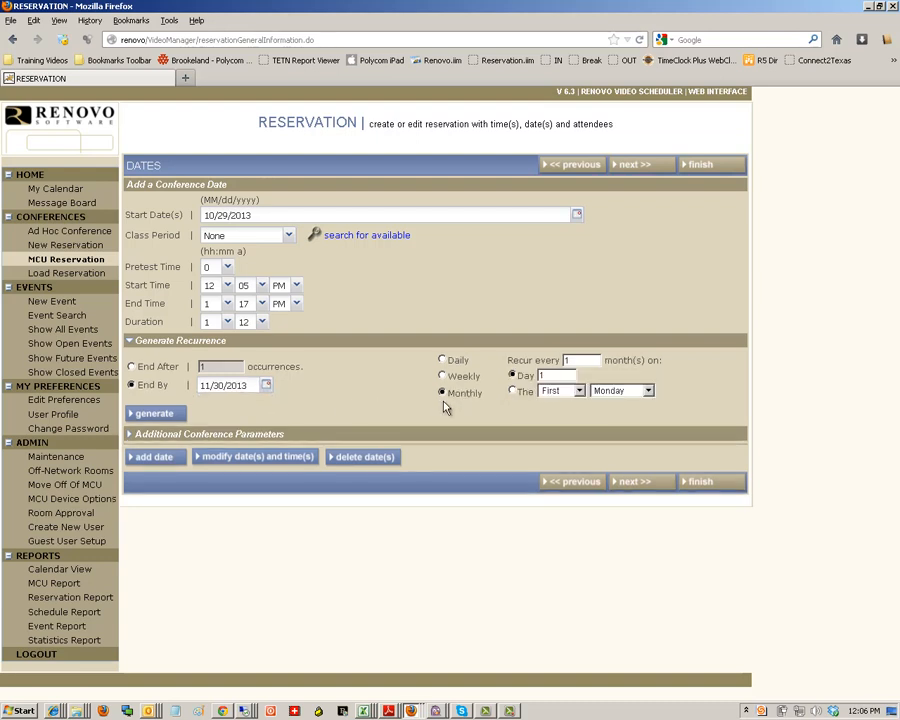
{"action": "left_click", "coordinate": [530, 393]}
{"action": "left_click", "coordinate": [578, 391]}
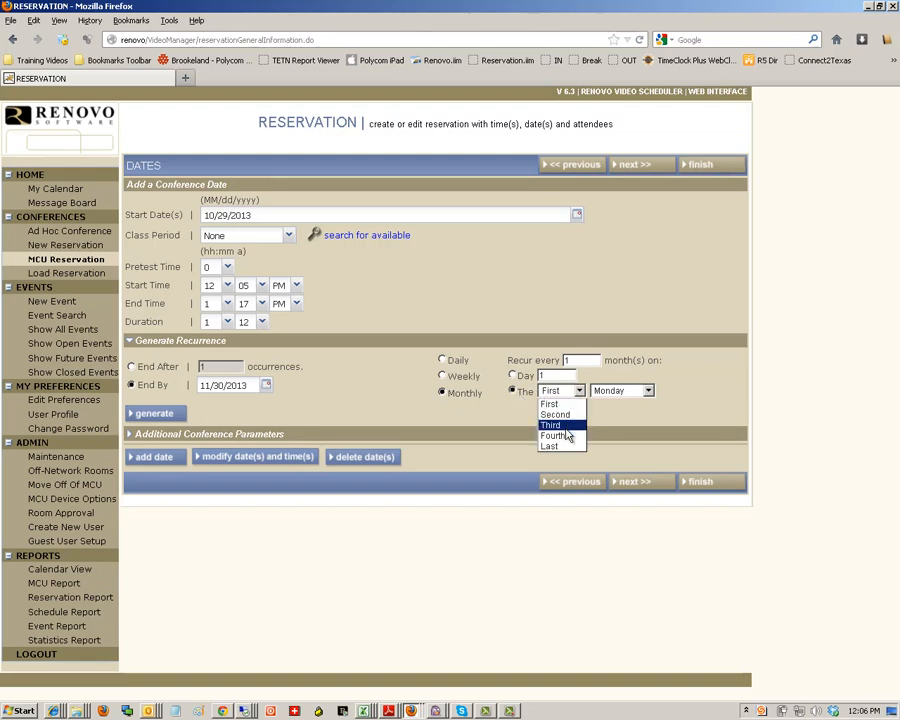
{"action": "left_click", "coordinate": [648, 392]}
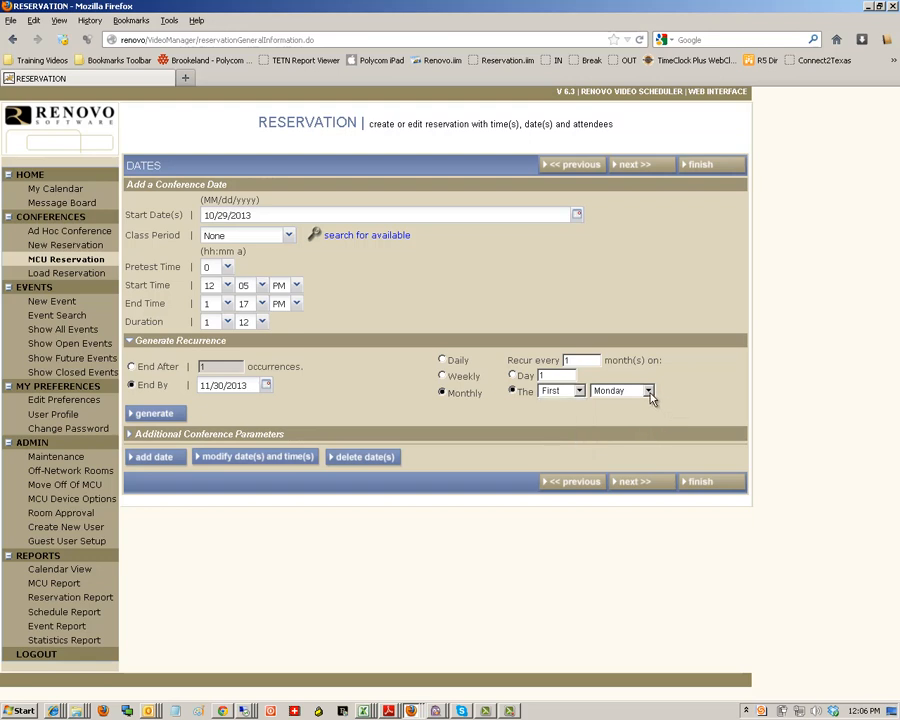
{"action": "left_click", "coordinate": [648, 391]}
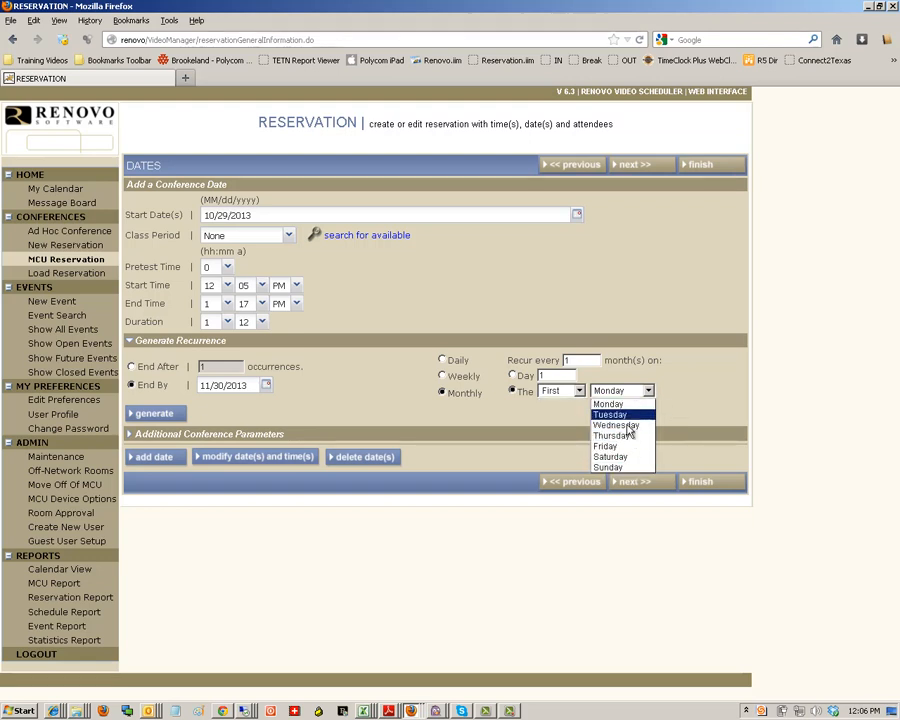
{"action": "left_click", "coordinate": [441, 381]}
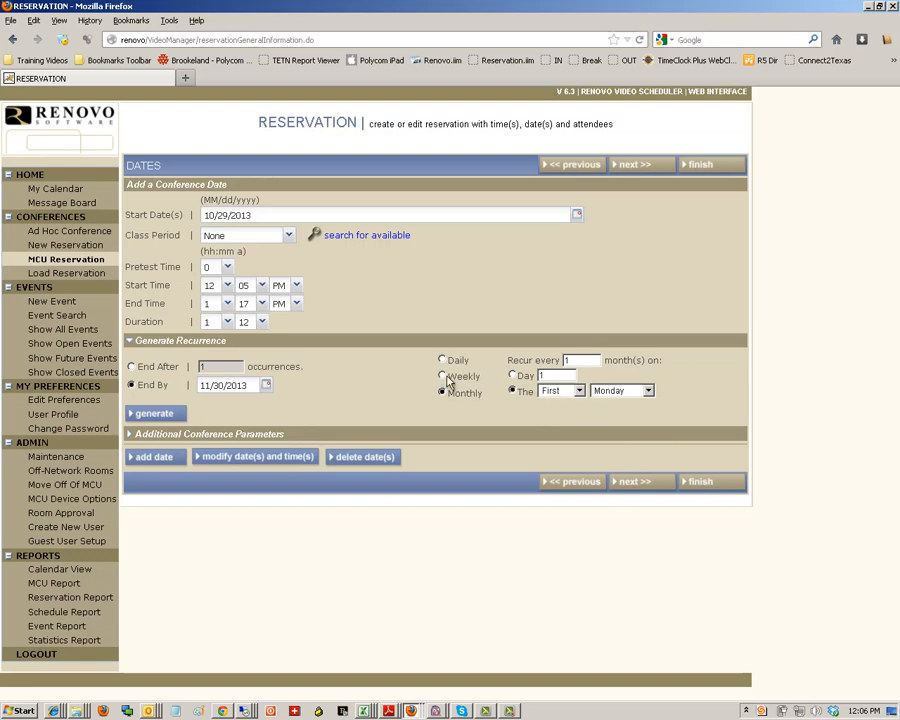
{"action": "left_click", "coordinate": [445, 380]}
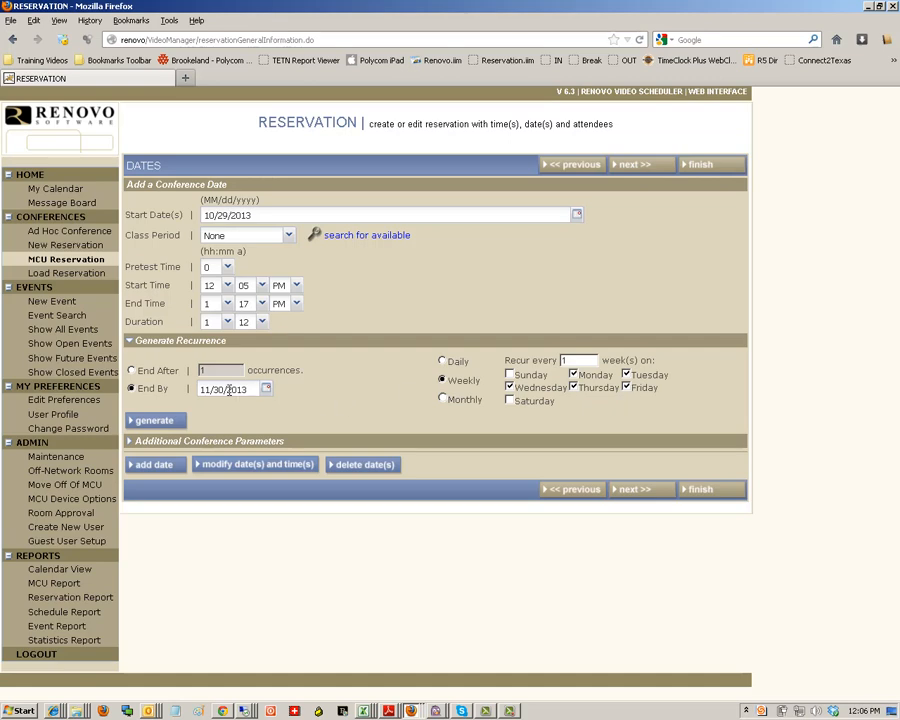
- Generate the weekday conference dates from the weekly pattern and delete all of them
{"action": "left_click", "coordinate": [167, 421]}
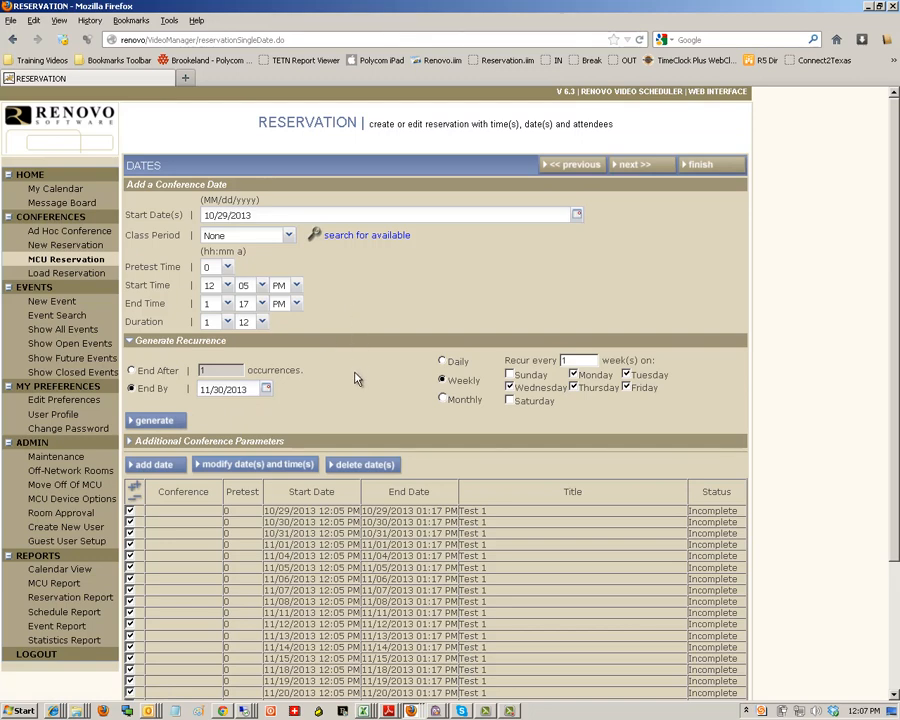
{"action": "left_click", "coordinate": [347, 467]}
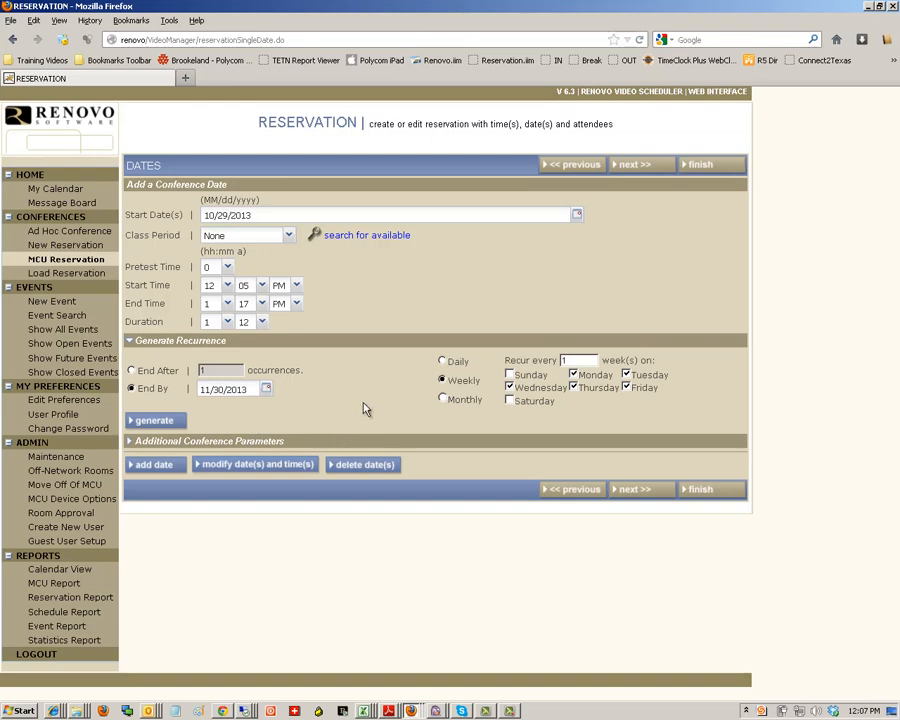
- Switch the recurrence to end after 1 occurrence and add 10/29/2013 as a single conference date
{"action": "left_click", "coordinate": [132, 372]}
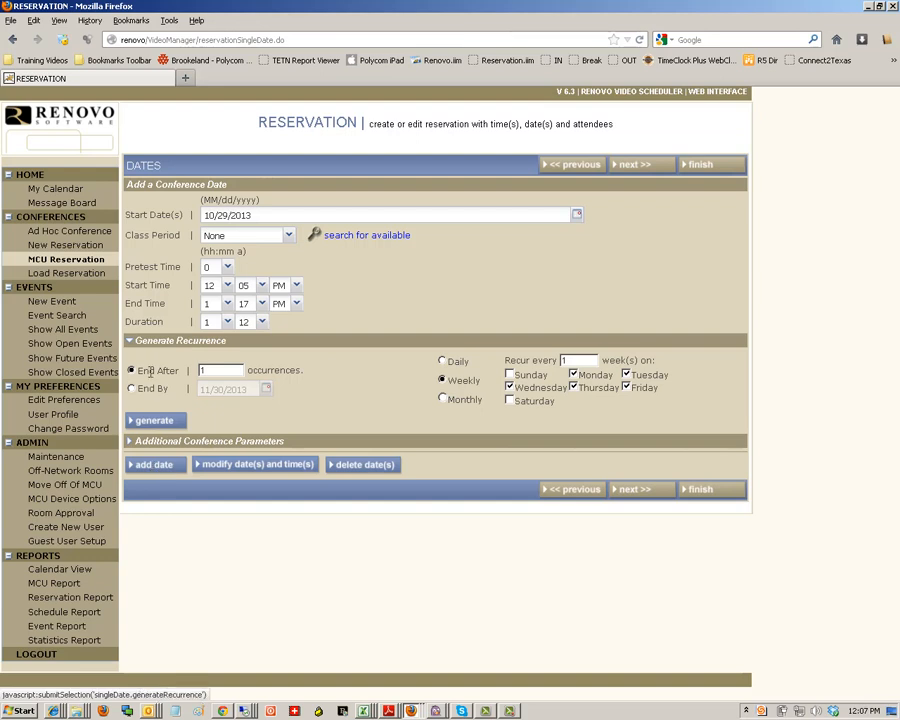
{"action": "left_click", "coordinate": [132, 340]}
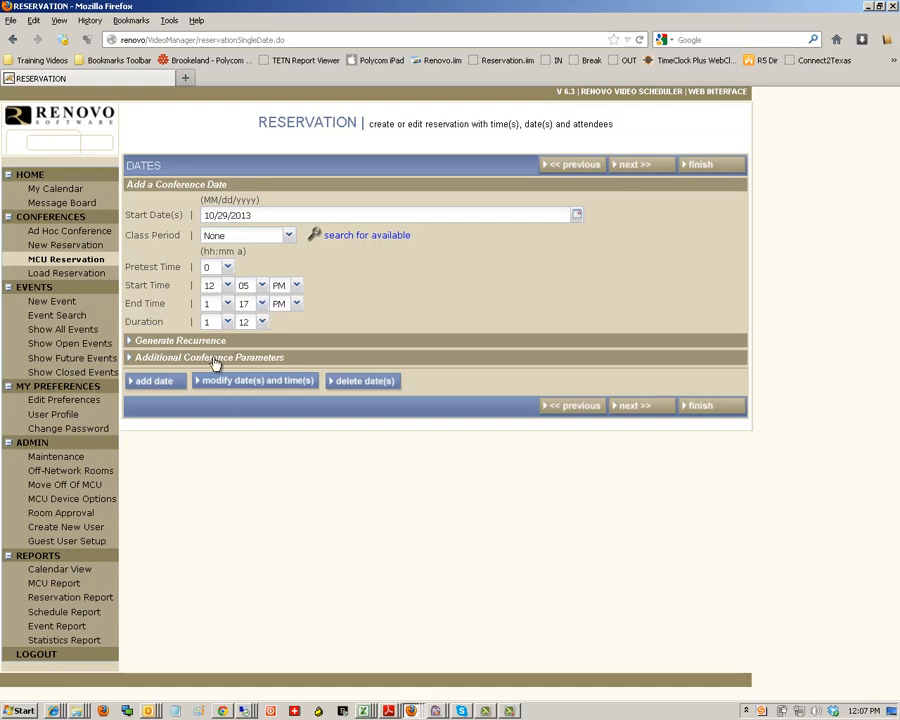
{"action": "left_click", "coordinate": [166, 383]}
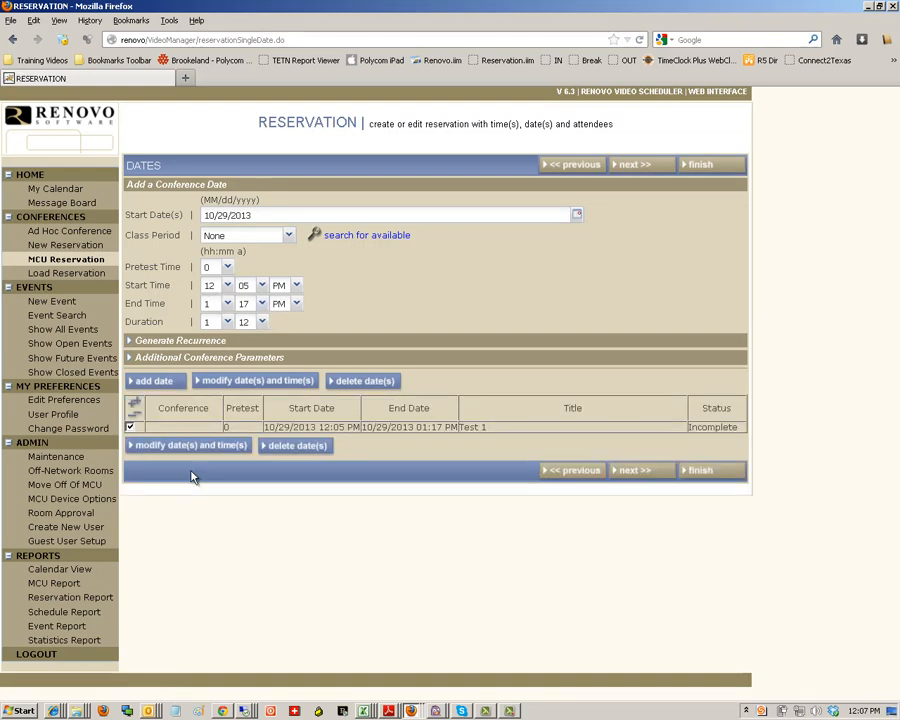
- Set the weekly recurrence to end by 11/29/2013
{"action": "left_click", "coordinate": [131, 341]}
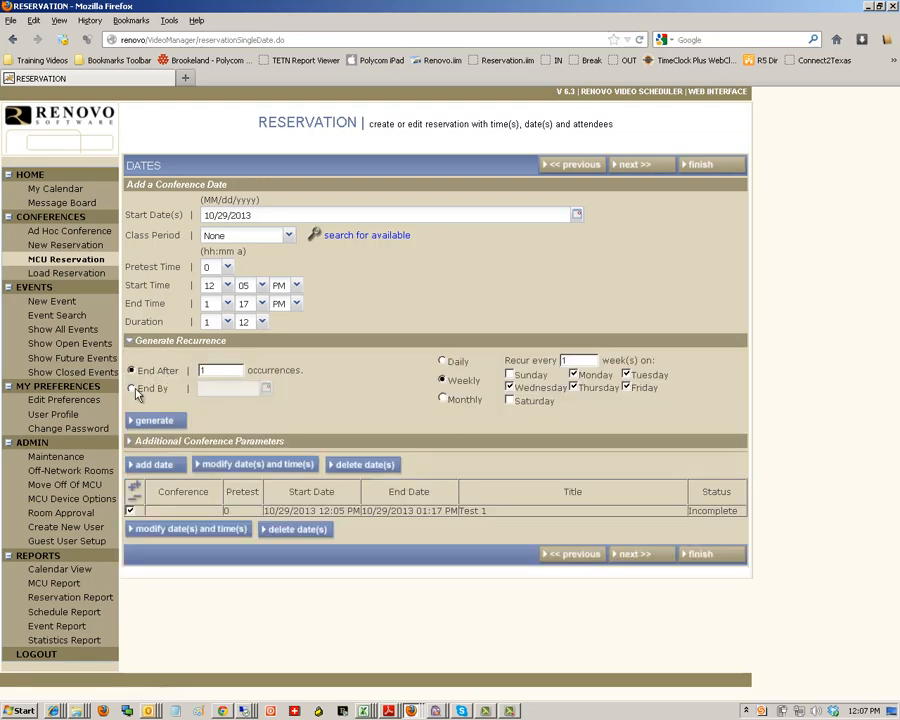
{"action": "left_click", "coordinate": [131, 389]}
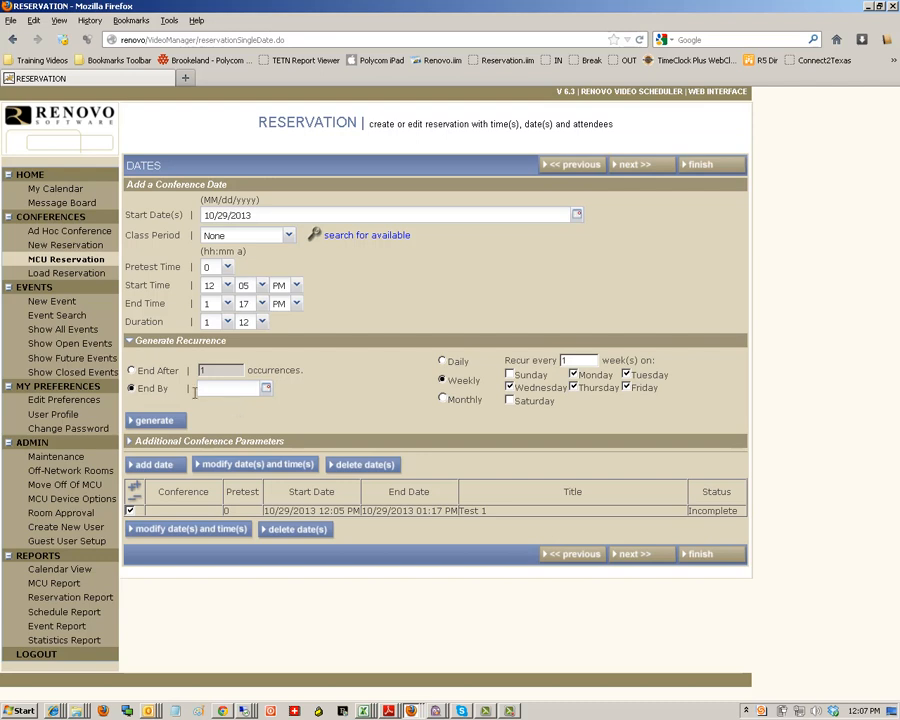
{"action": "left_click", "coordinate": [266, 388]}
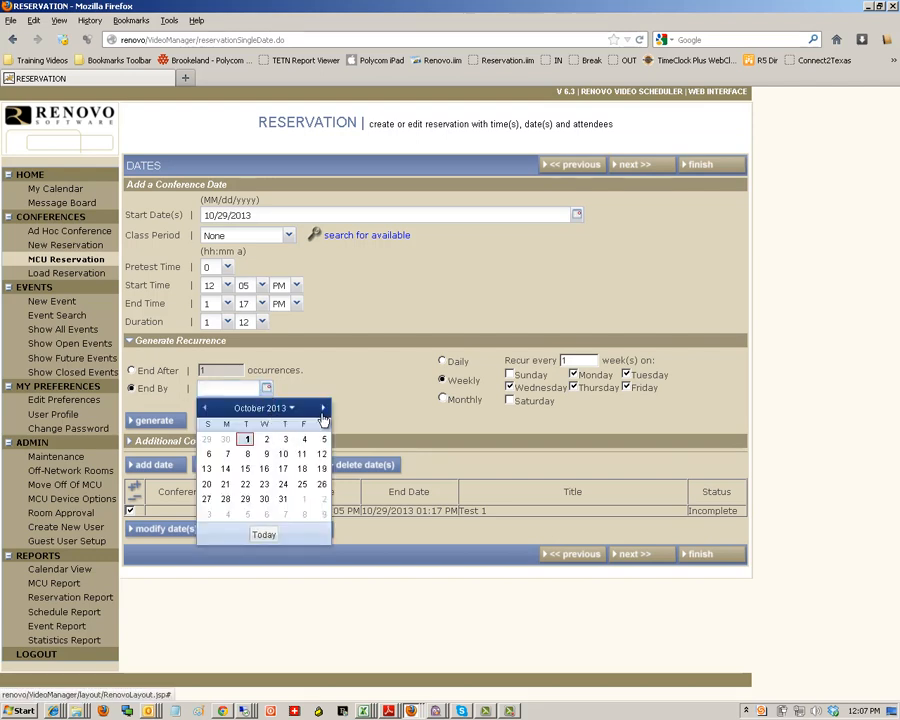
{"action": "left_click", "coordinate": [323, 412]}
{"action": "left_click", "coordinate": [302, 498]}
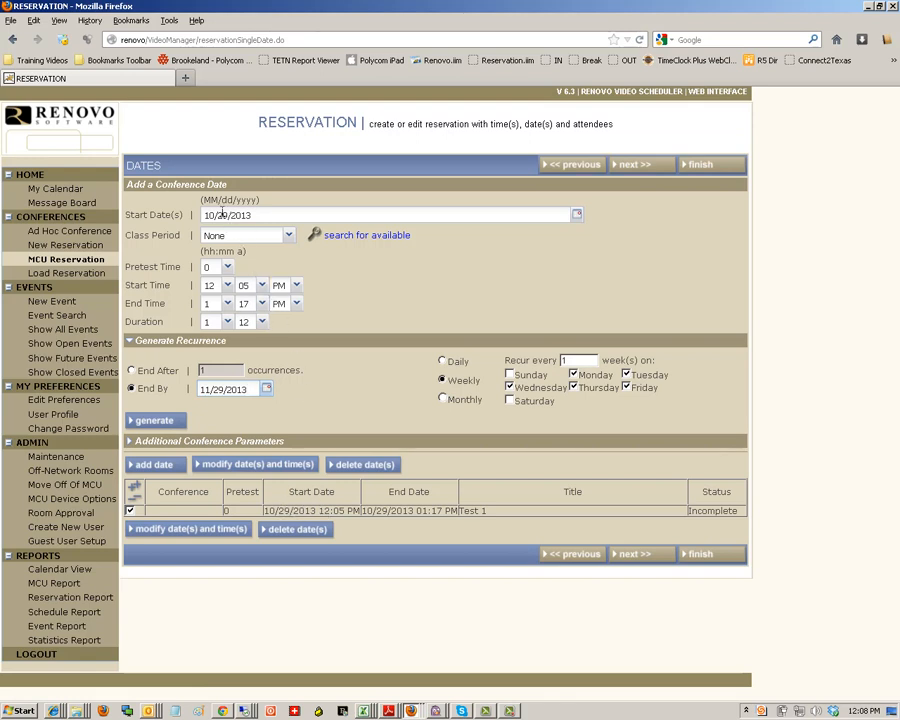
- Delete the single 10/29/2013 conference date, generate the recurring dates and review the list
{"action": "left_click", "coordinate": [352, 466]}
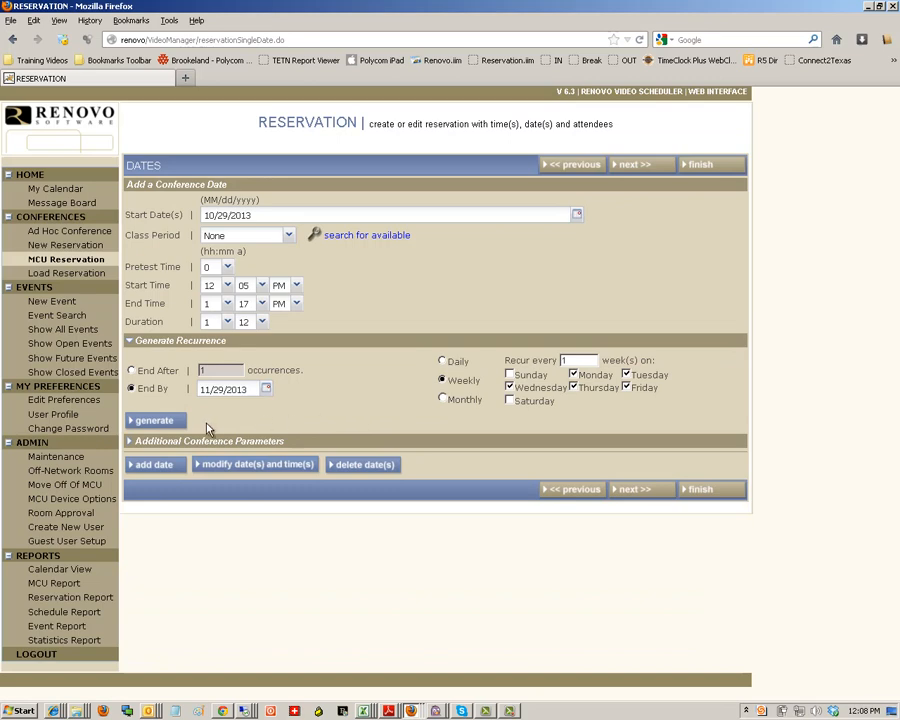
{"action": "left_click", "coordinate": [166, 422]}
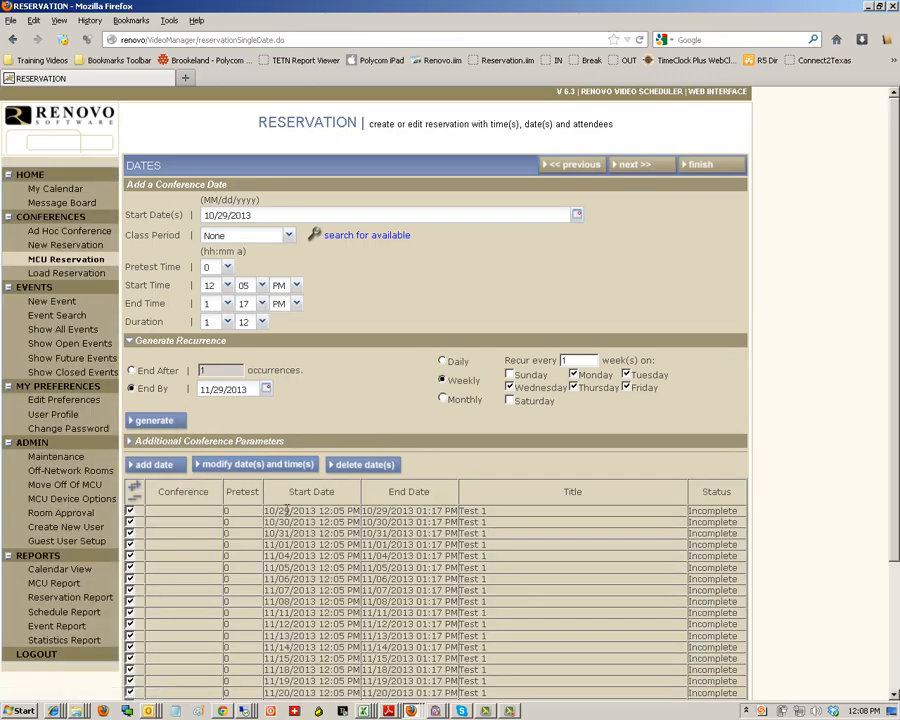
{"action": "scroll", "coordinate": [291, 447], "scroll_direction": "down", "scroll_amount": 3}
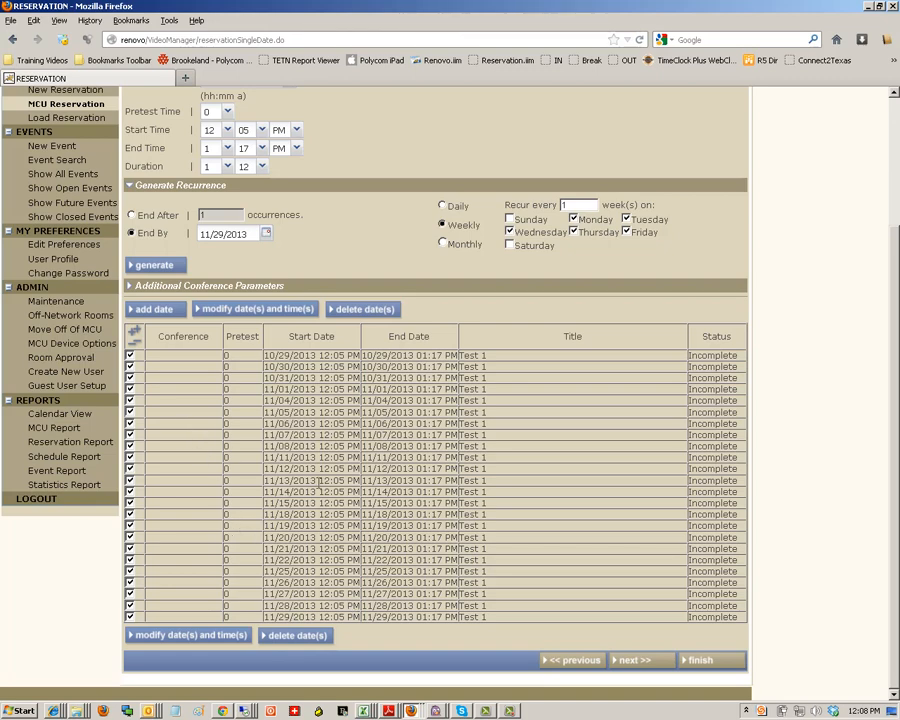
{"action": "scroll", "coordinate": [333, 245], "scroll_direction": "up", "scroll_amount": 3}
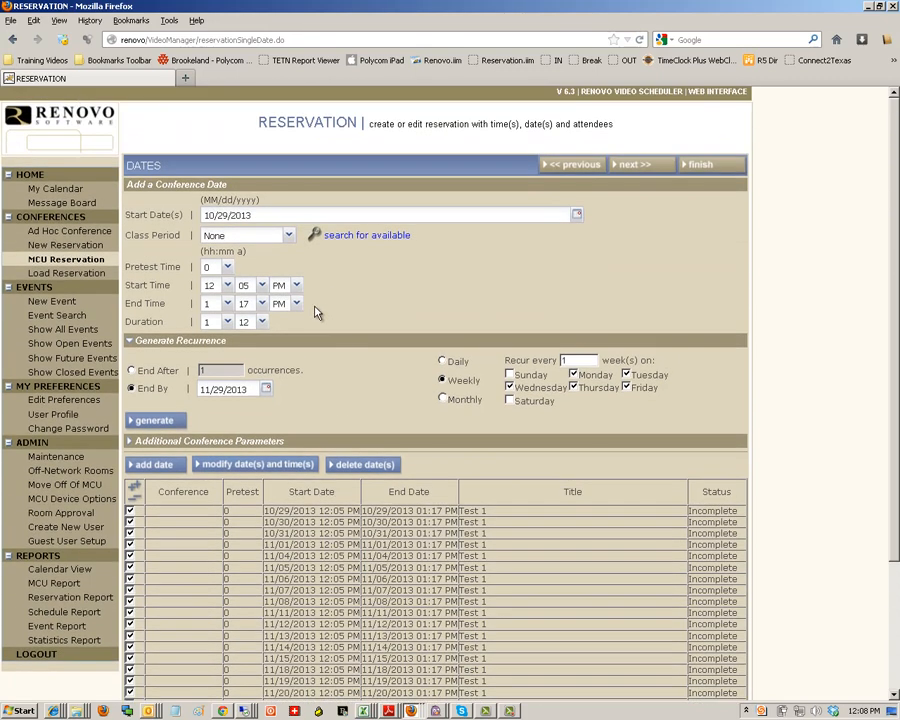
- Set the conference start time to 12:25 PM
{"action": "left_click", "coordinate": [260, 290]}
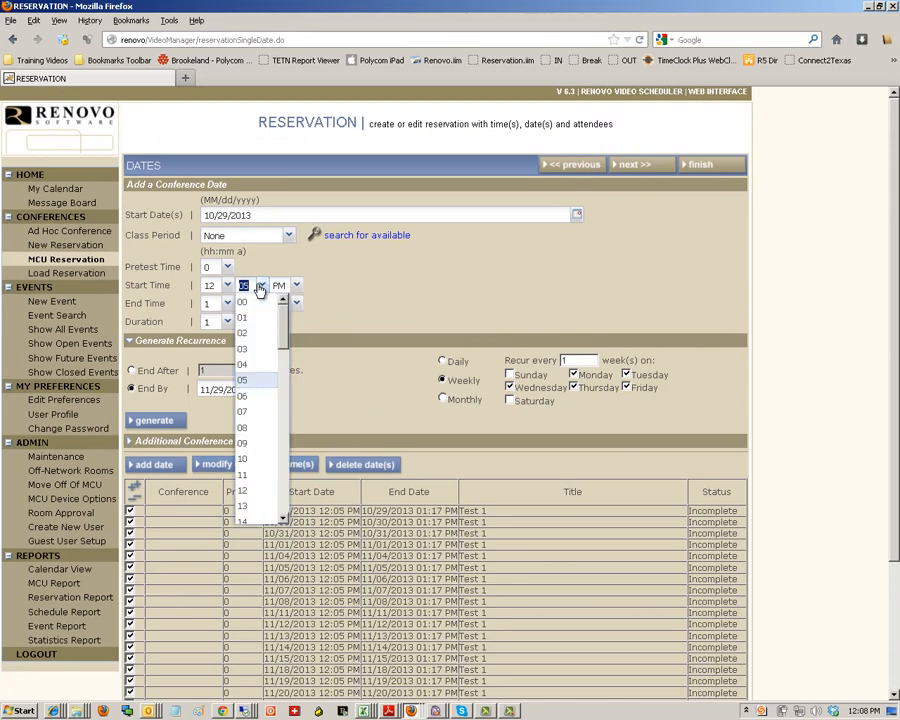
{"action": "scroll", "coordinate": [284, 345], "scroll_direction": "down", "scroll_amount": 8}
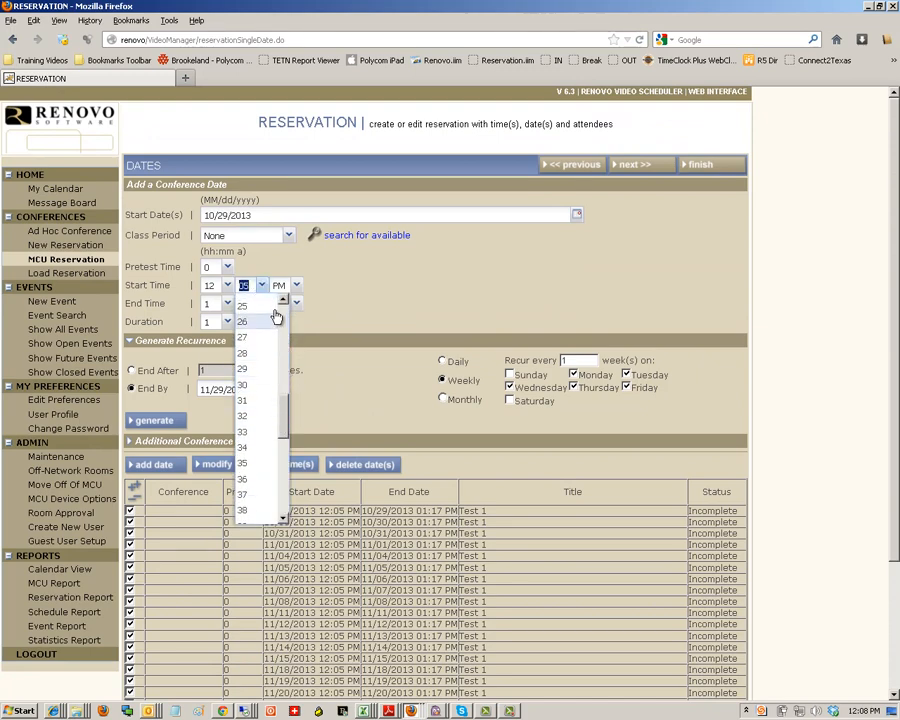
{"action": "left_click", "coordinate": [248, 305]}
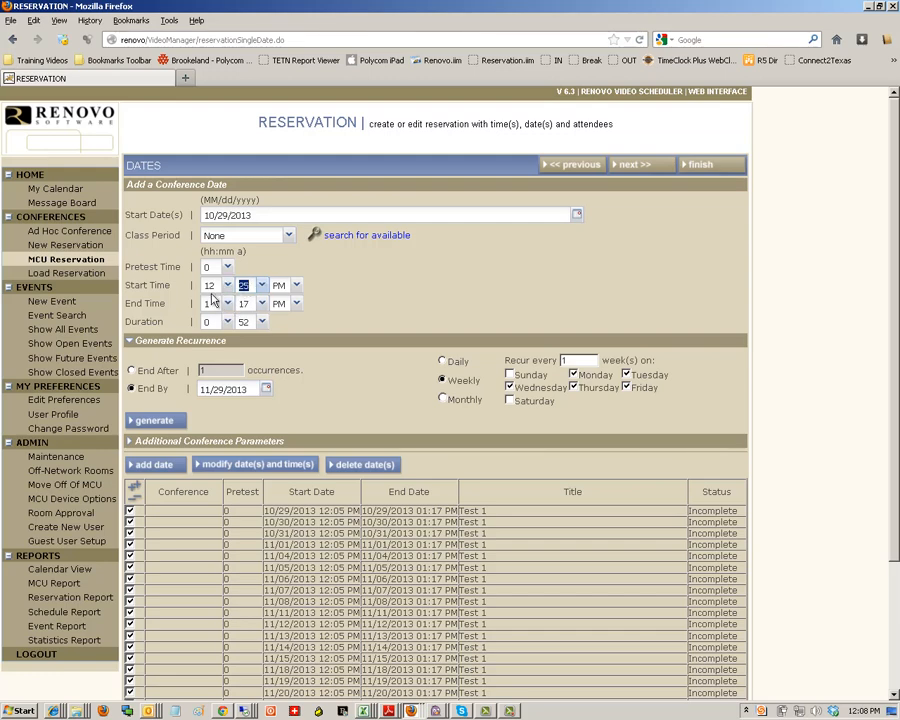
{"action": "left_click", "coordinate": [297, 287]}
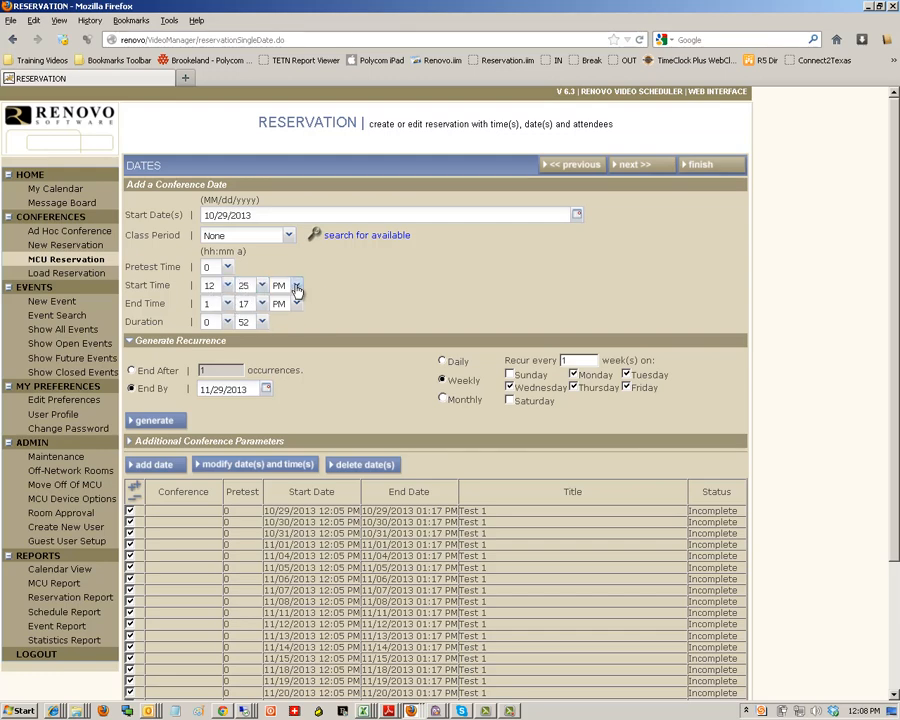
{"action": "left_click", "coordinate": [297, 288]}
{"action": "left_click", "coordinate": [335, 279]}
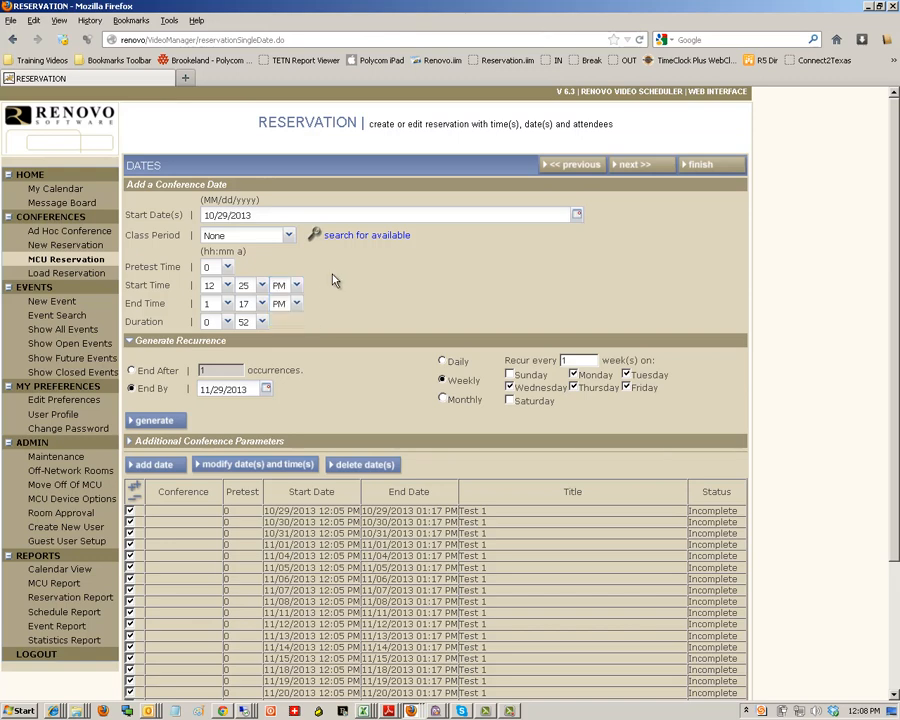
- Set the end time's hour to 2 and apply the new times to all selected conference dates
{"action": "double_click", "coordinate": [213, 302]}
{"action": "type", "text": "2"}
{"action": "scroll", "coordinate": [257, 506], "scroll_direction": "down", "scroll_amount": 3}
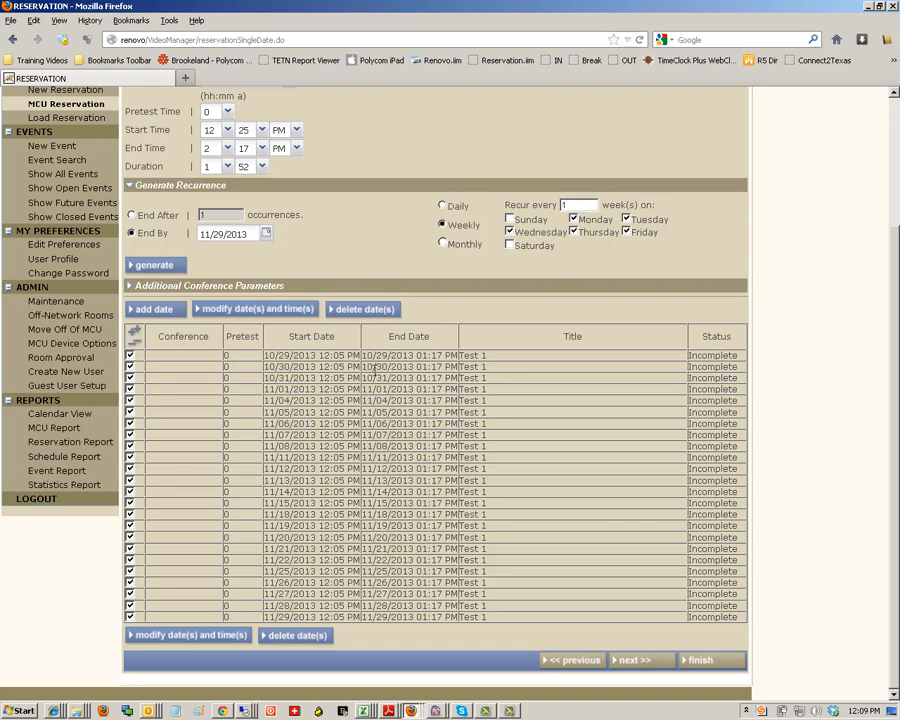
{"action": "left_click", "coordinate": [267, 310]}
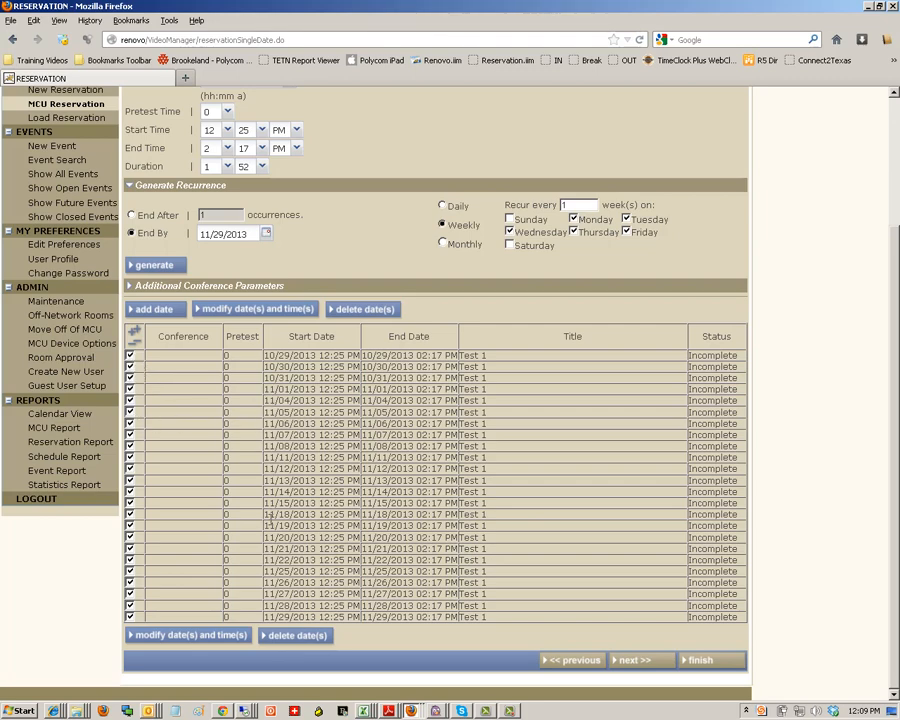
- Deselect all conference dates, and select and delete only the 10/29/2013 and 10/30/2013 ones
{"action": "left_click", "coordinate": [136, 345]}
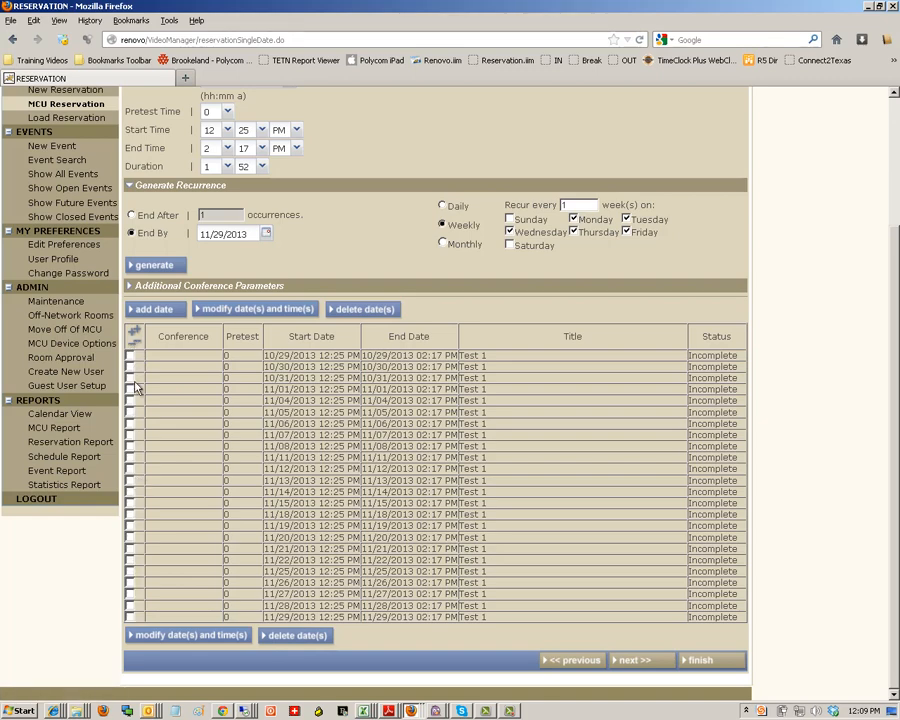
{"action": "left_click", "coordinate": [129, 356]}
{"action": "left_click", "coordinate": [130, 367]}
{"action": "left_click", "coordinate": [390, 311]}
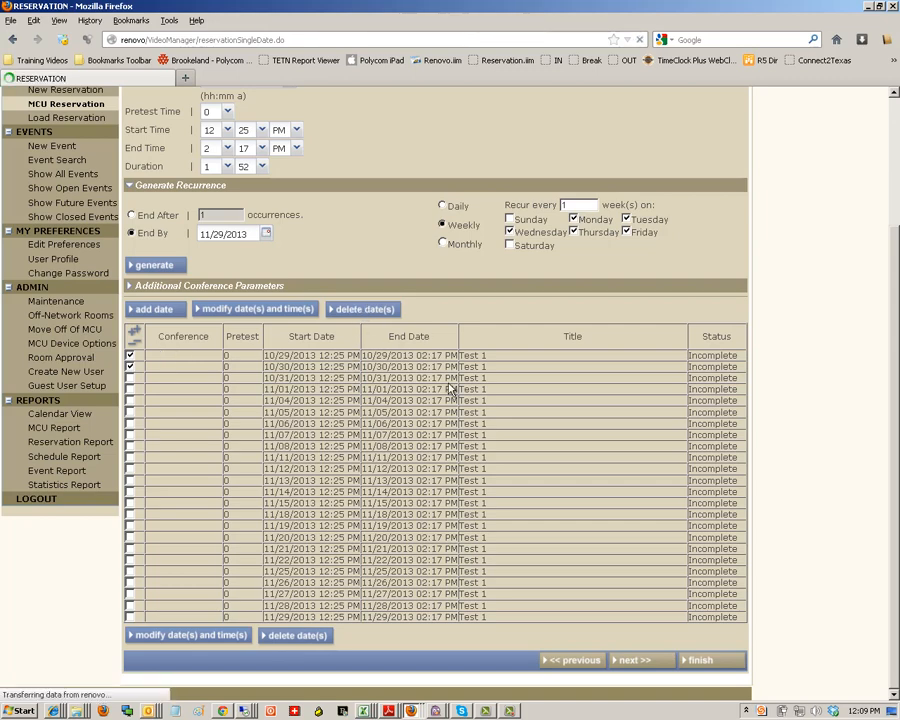
{"action": "scroll", "coordinate": [416, 420], "scroll_direction": "down", "scroll_amount": 3}
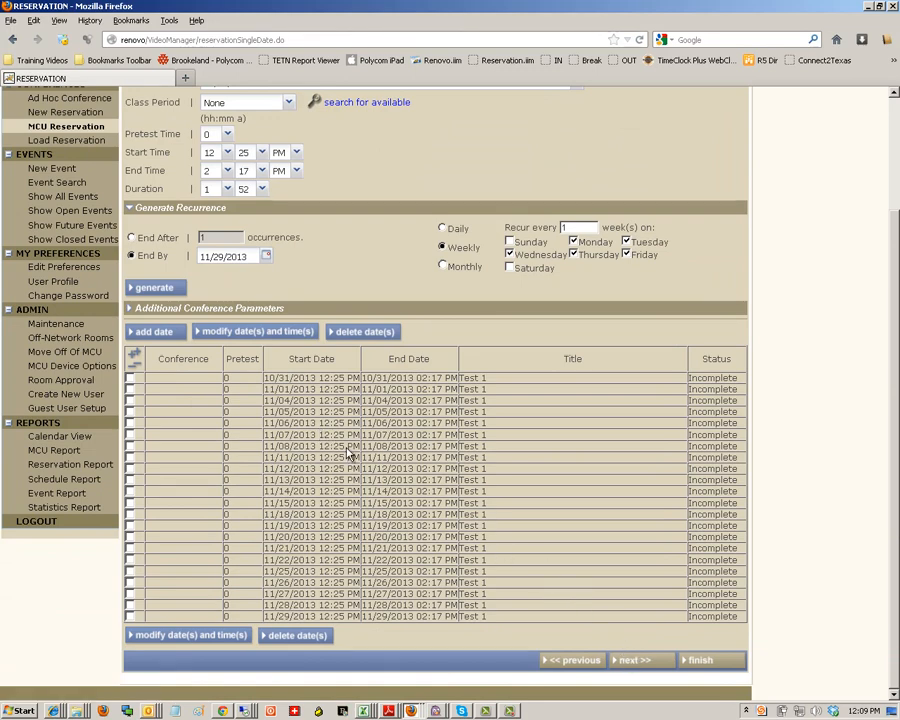
- Continue to the room selection and add the Bmt, Westbrook HS and Bridge City rooms to the conferences
{"action": "left_click", "coordinate": [621, 662]}
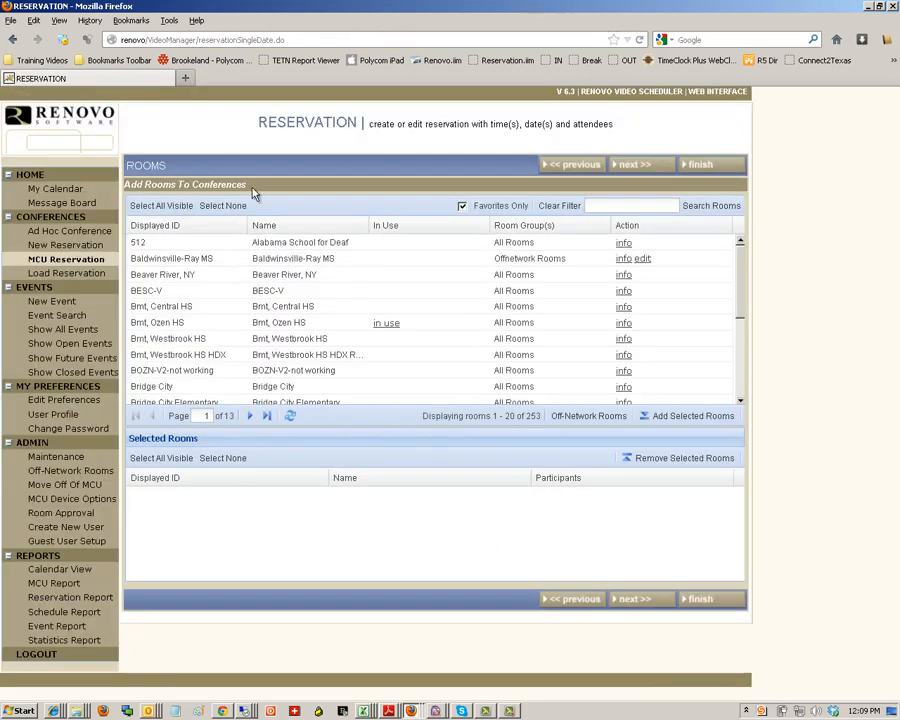
{"action": "double_click", "coordinate": [313, 345]}
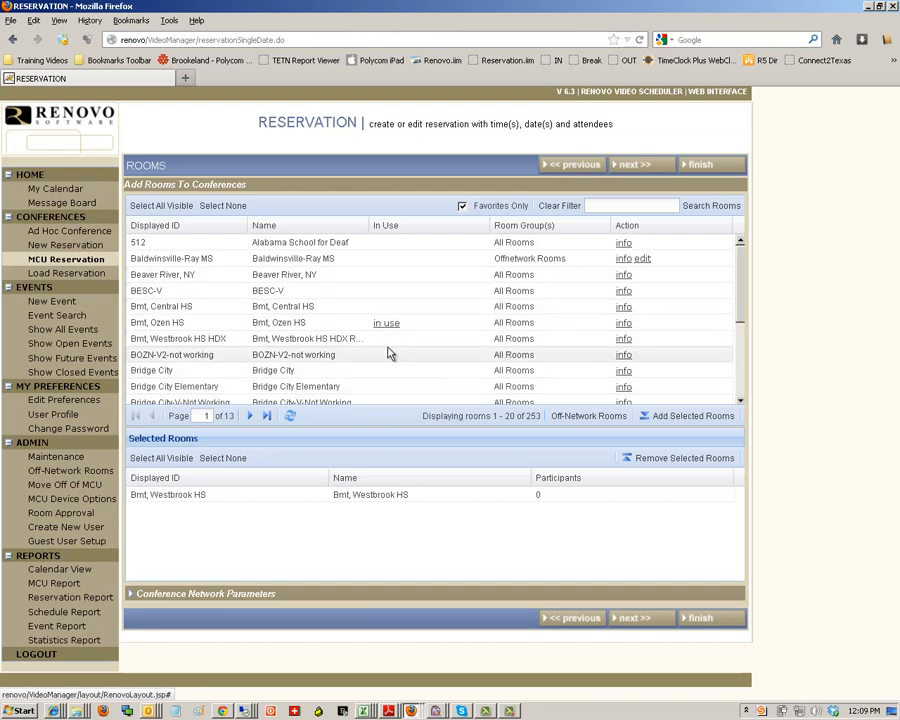
{"action": "double_click", "coordinate": [378, 372]}
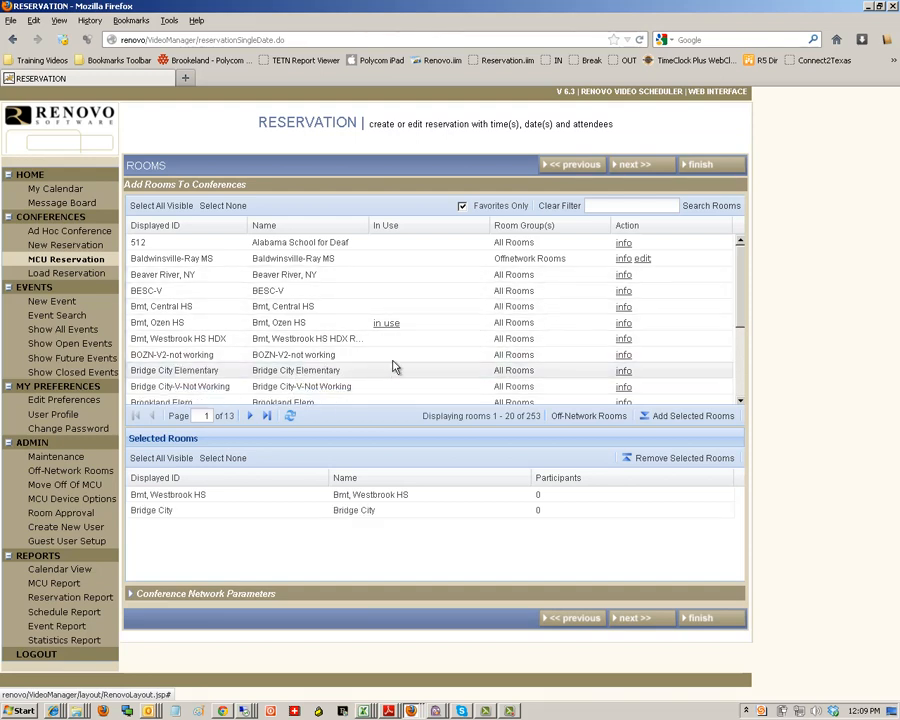
- Filter the available rooms by "ipv" and look through the matching IPVCR rooms
{"action": "left_click", "coordinate": [603, 206]}
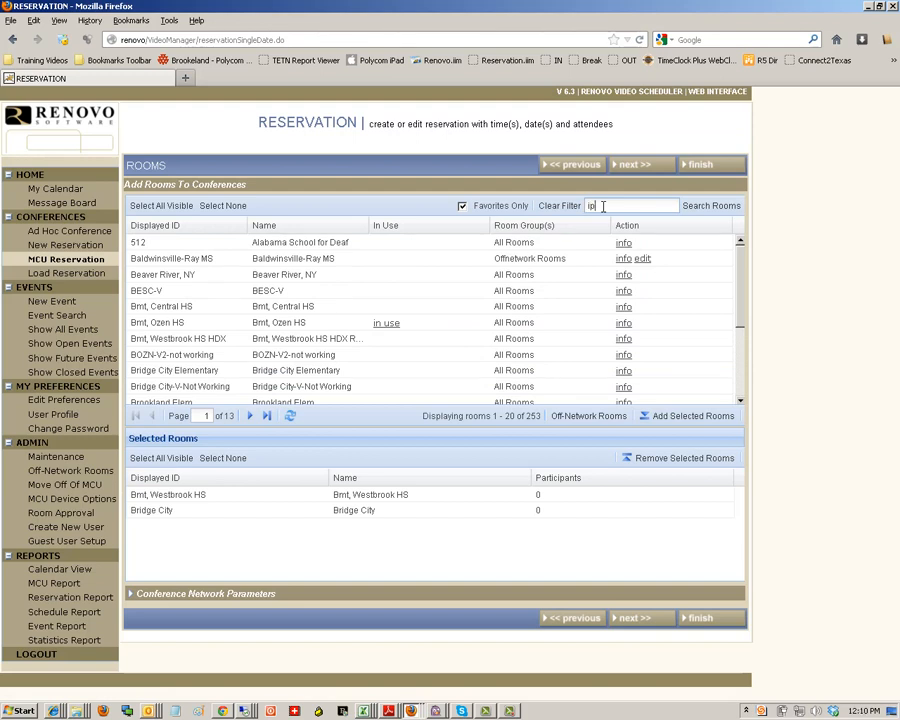
{"action": "type", "text": "ipv"}
{"action": "left_click", "coordinate": [697, 206]}
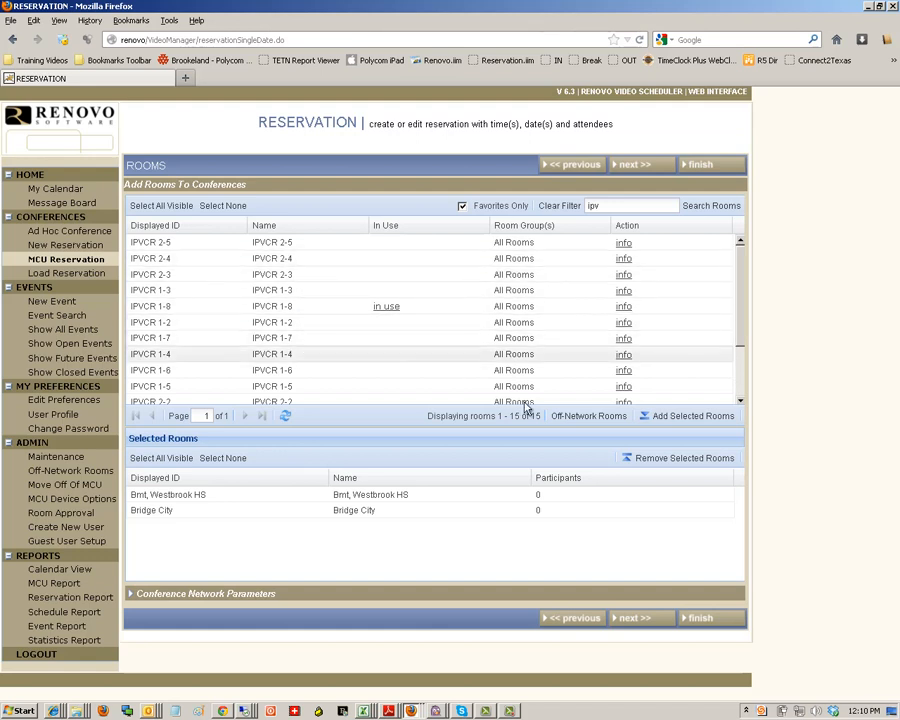
{"action": "left_click_drag", "start_coordinate": [739, 325], "coordinate": [740, 390]}
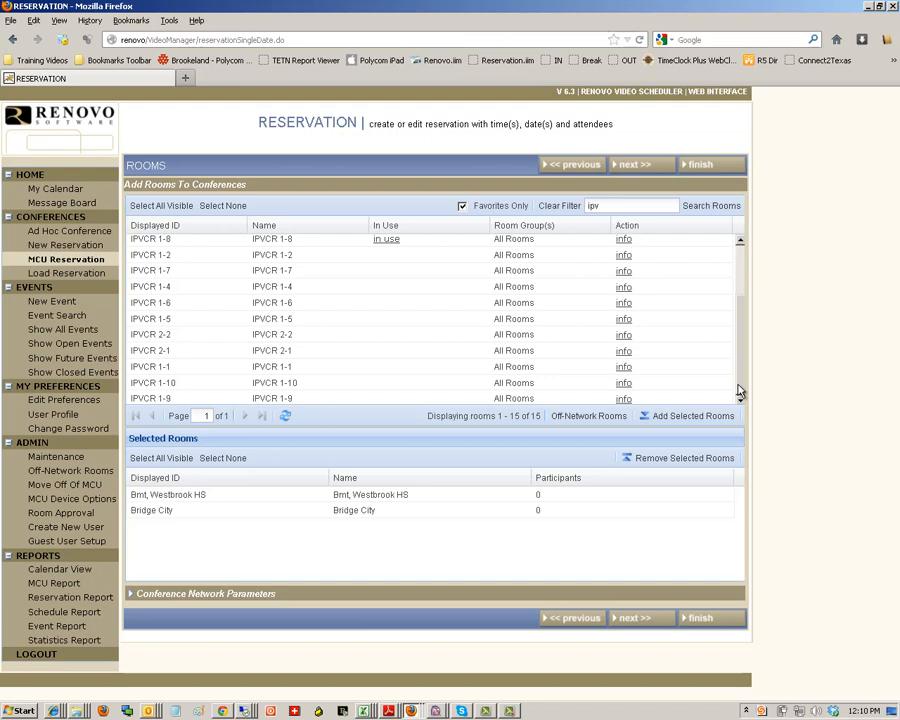
{"action": "left_click_drag", "start_coordinate": [737, 341], "coordinate": [737, 297]}
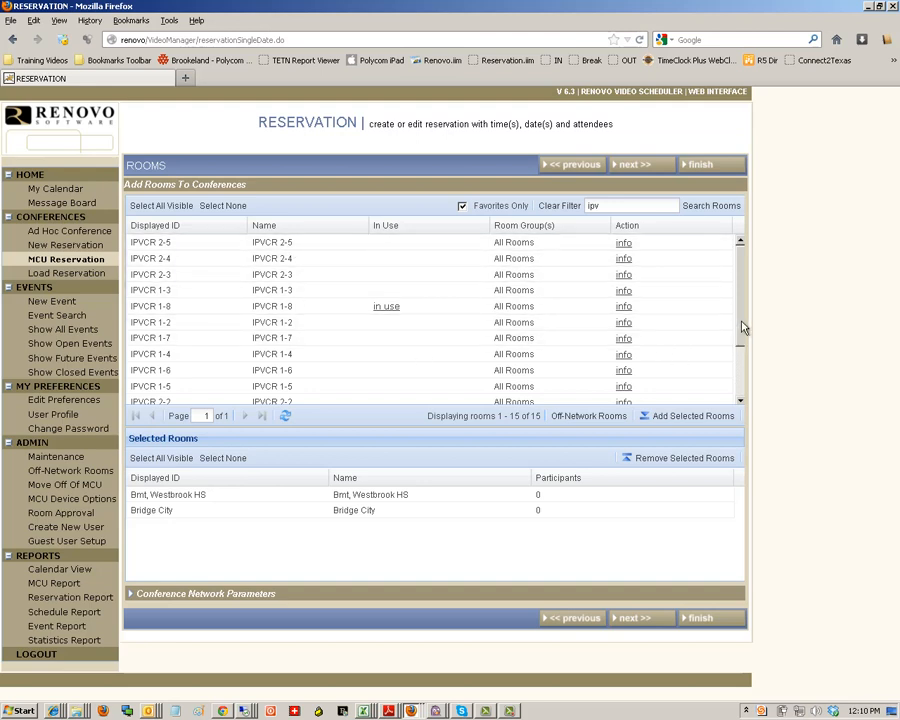
{"action": "left_click_drag", "start_coordinate": [739, 355], "coordinate": [735, 305]}
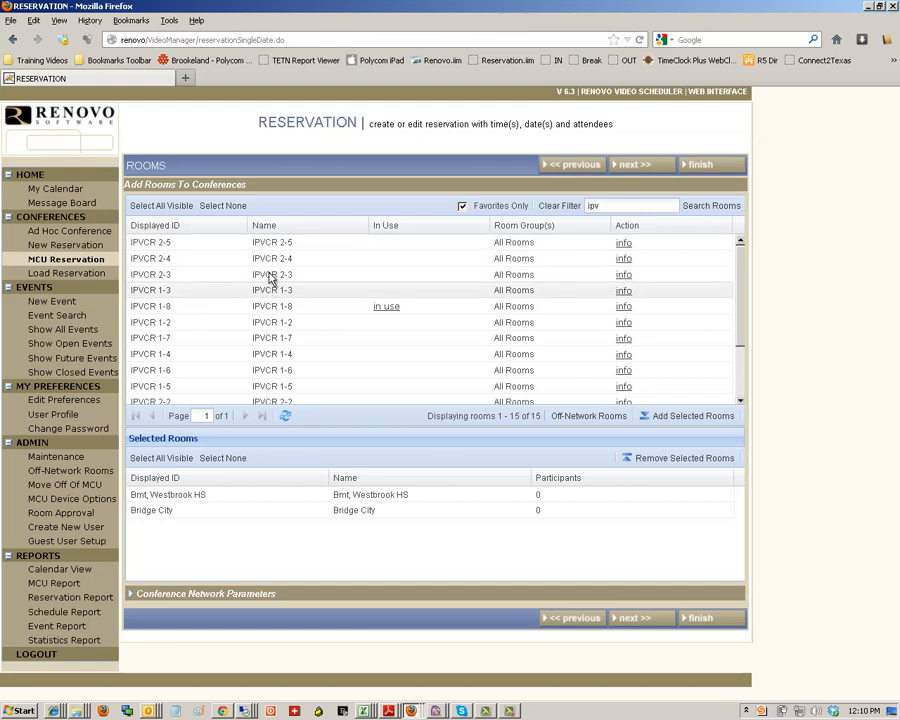
- Turn off Favorites Only for the room list and sort the rooms by name in descending order
{"action": "left_click", "coordinate": [463, 208]}
{"action": "left_click", "coordinate": [325, 230]}
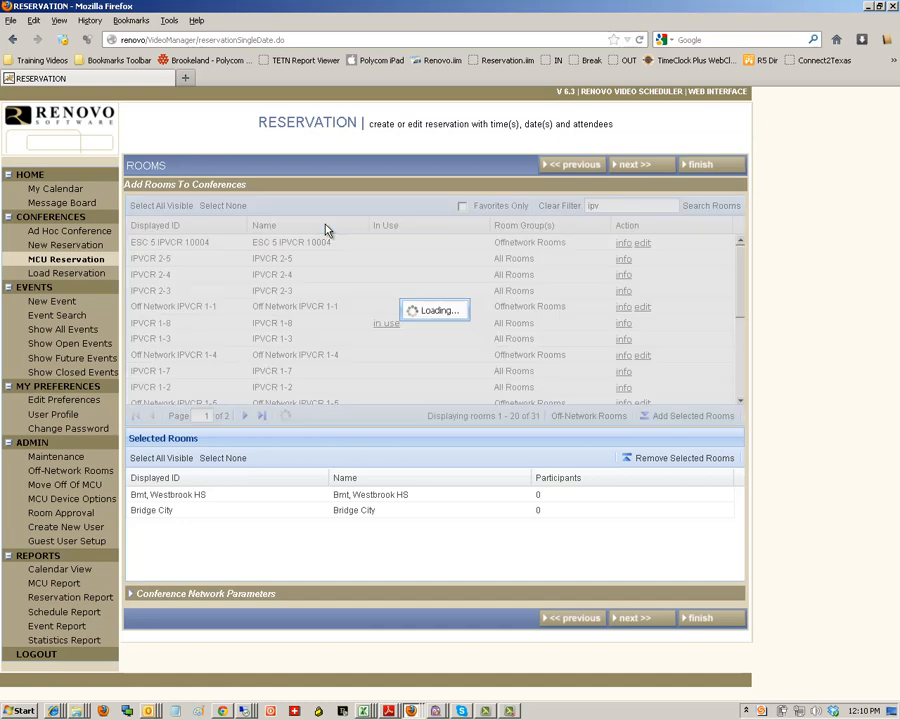
{"action": "left_click", "coordinate": [325, 230]}
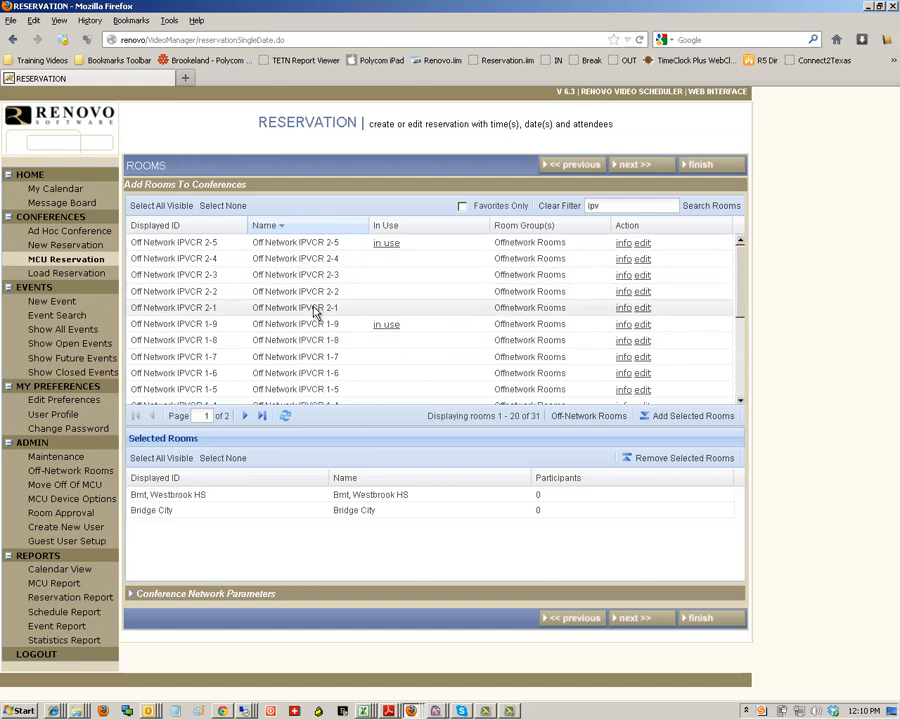
- Add the Off Network IPVCR 1-7 room to the selected rooms and continue to the MCU setup
{"action": "left_click_drag", "start_coordinate": [745, 320], "coordinate": [448, 396]}
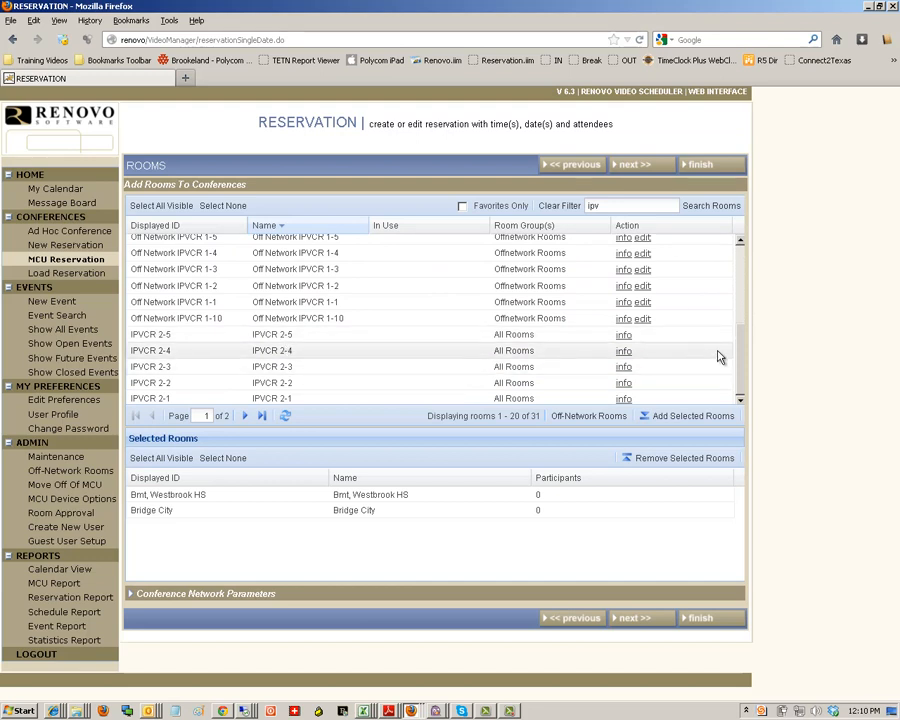
{"action": "left_click", "coordinate": [745, 273]}
{"action": "left_click_drag", "start_coordinate": [744, 268], "coordinate": [737, 296]}
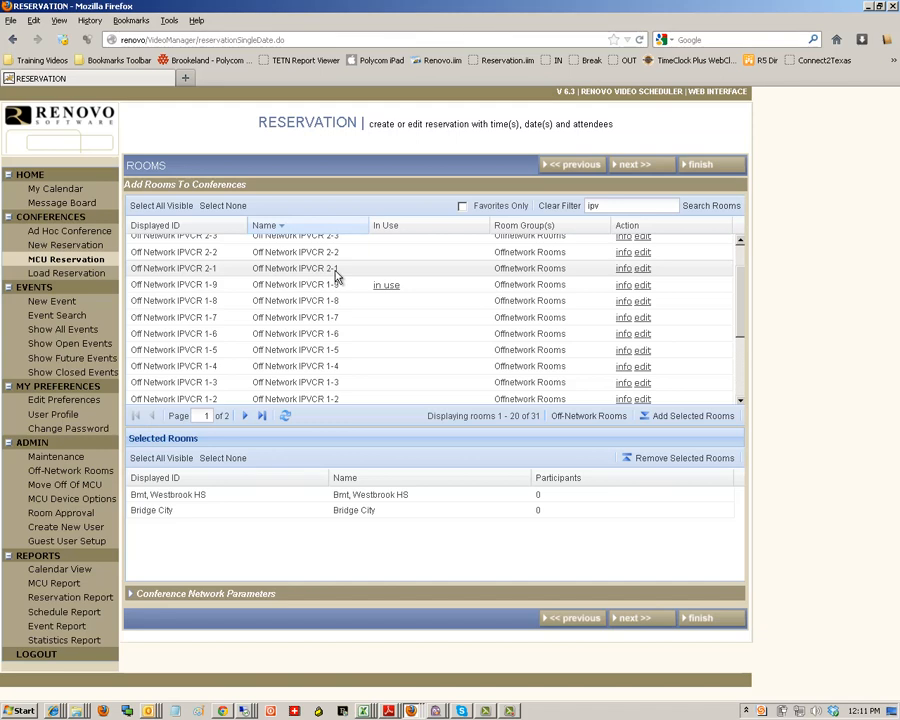
{"action": "double_click", "coordinate": [339, 323]}
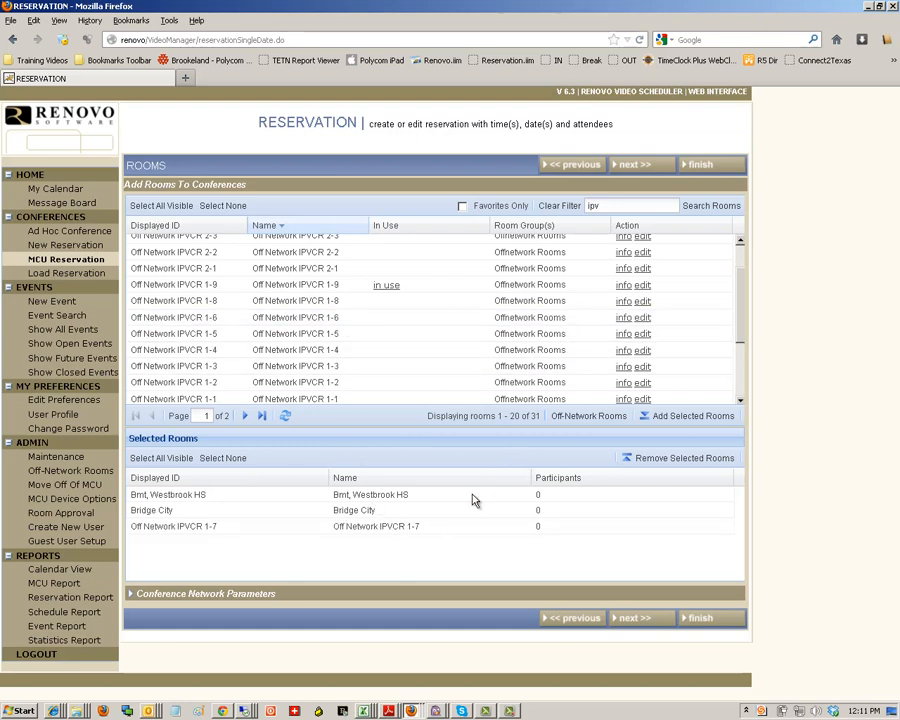
{"action": "left_click", "coordinate": [625, 618]}
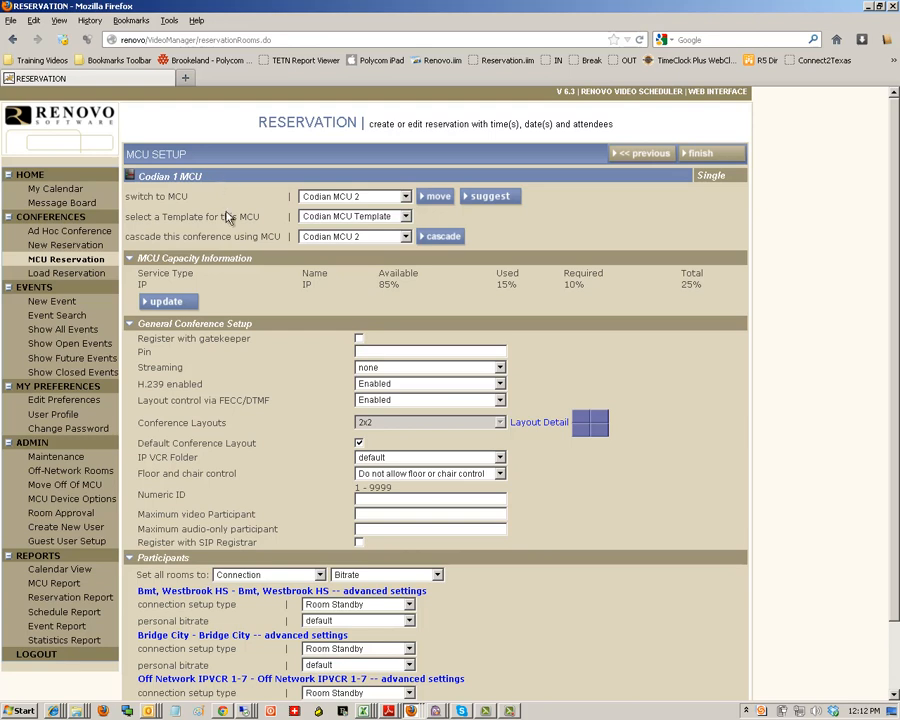
- Move the conference to Codian MCU 2 and back to Codian 1 MCU, and check the available MCU templates
{"action": "left_click", "coordinate": [437, 199]}
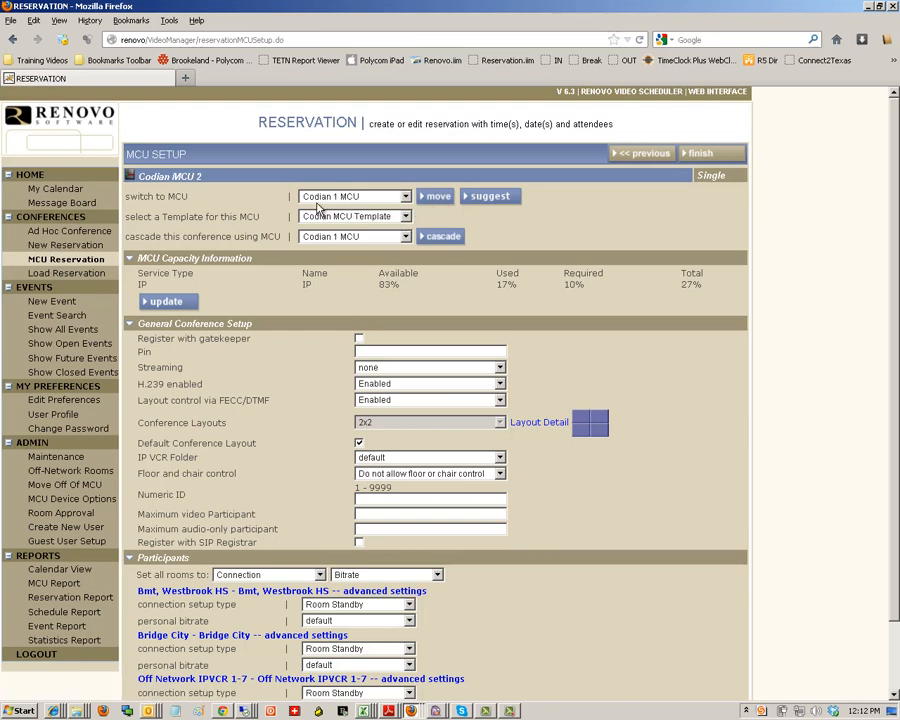
{"action": "left_click", "coordinate": [425, 197]}
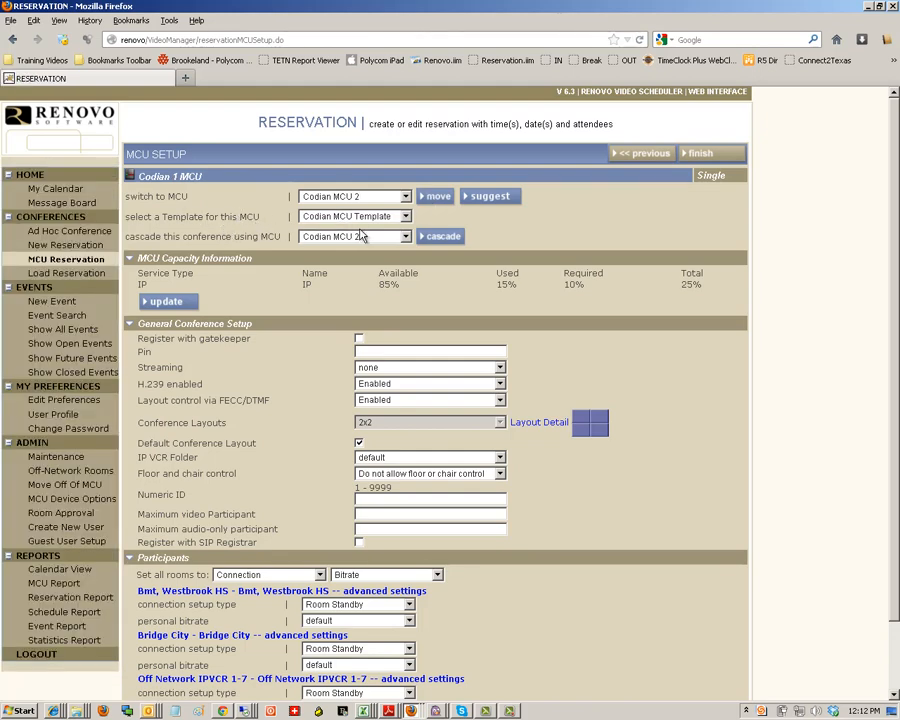
{"action": "left_click", "coordinate": [405, 217]}
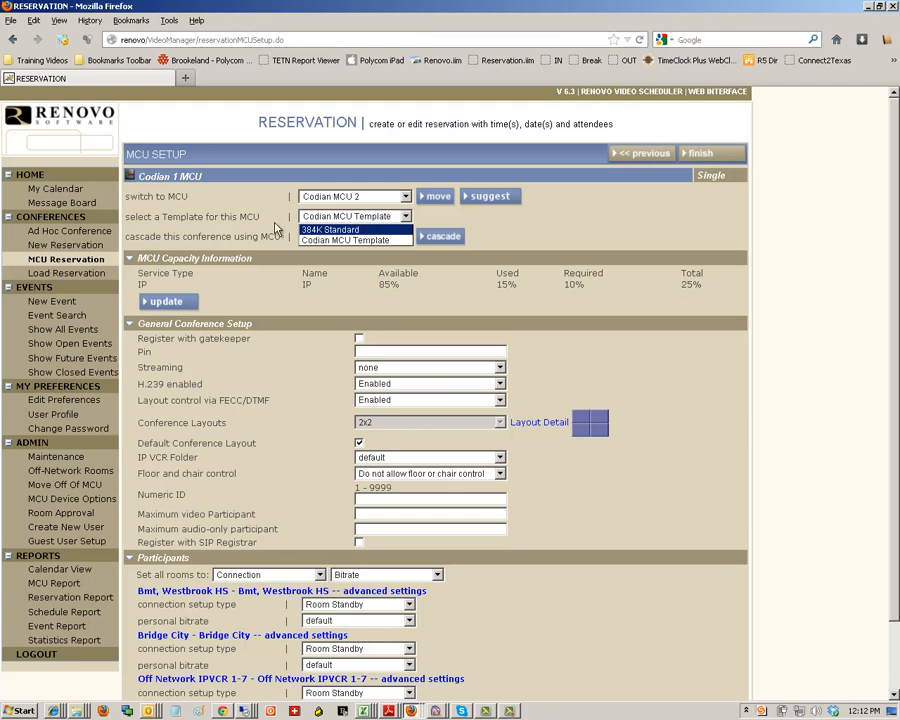
{"action": "left_click", "coordinate": [575, 238]}
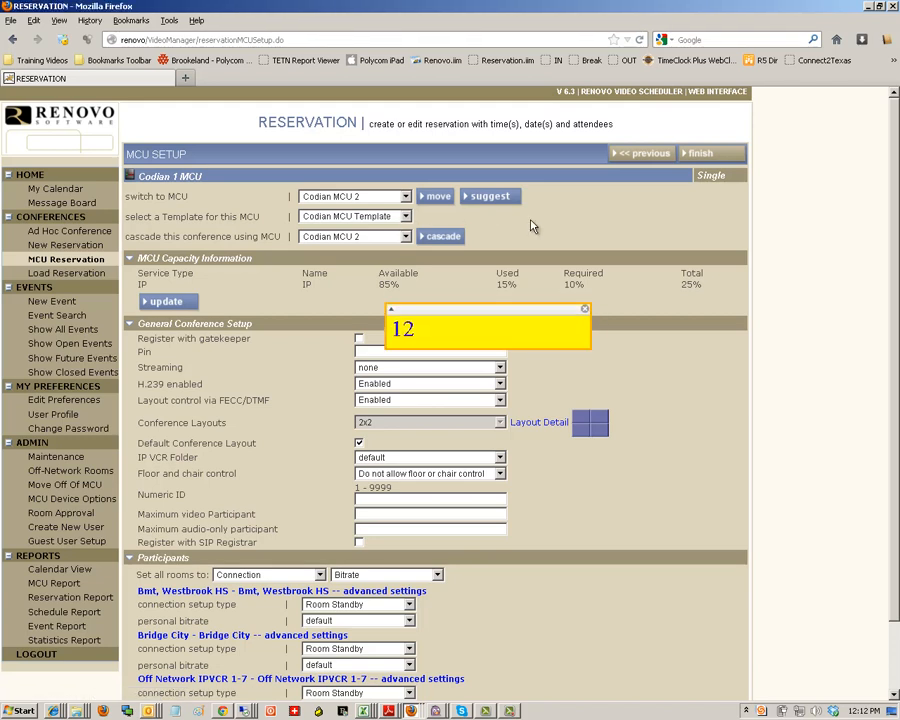
- Close the sticky note covering the conference setup and confirm its removal
{"action": "left_click", "coordinate": [541, 314]}
{"action": "left_click", "coordinate": [586, 310]}
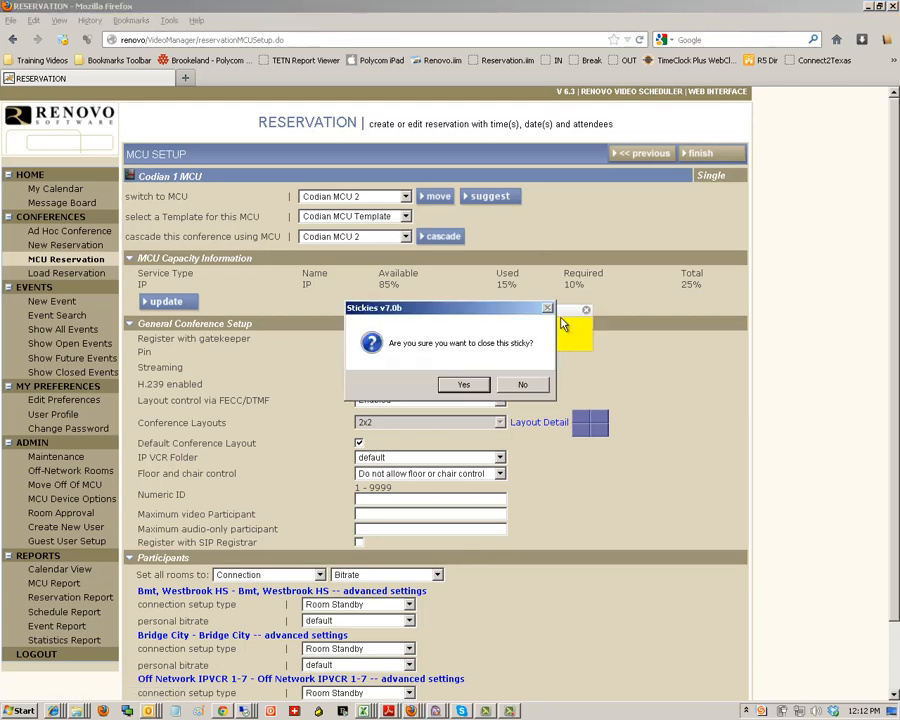
{"action": "left_click", "coordinate": [460, 383]}
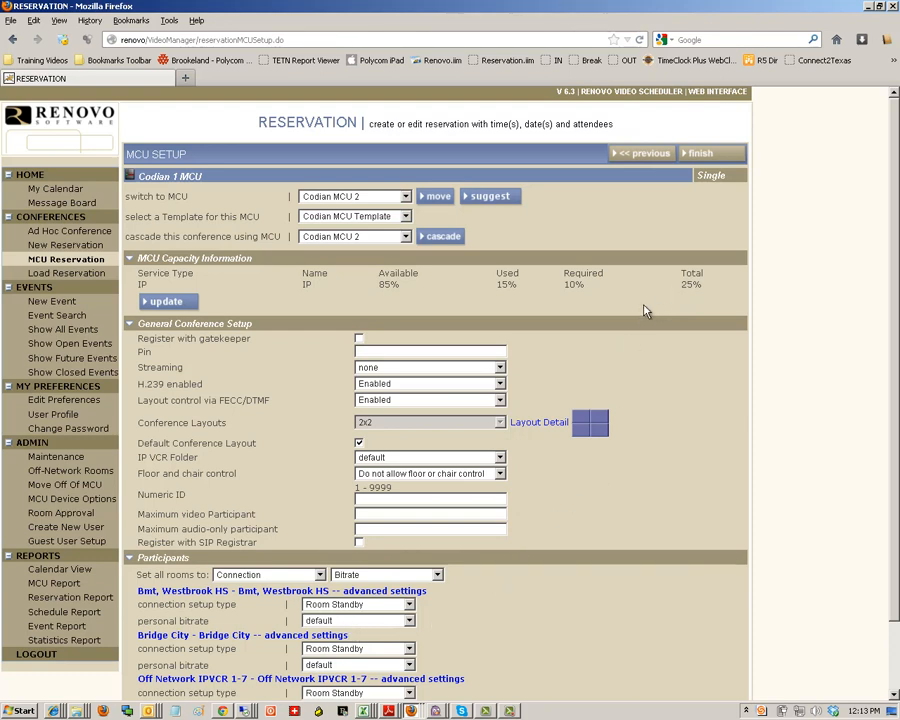
- Cascade the conference using Codian MCU 2 and review the master and slave MCU sections
{"action": "double_click", "coordinate": [692, 287]}
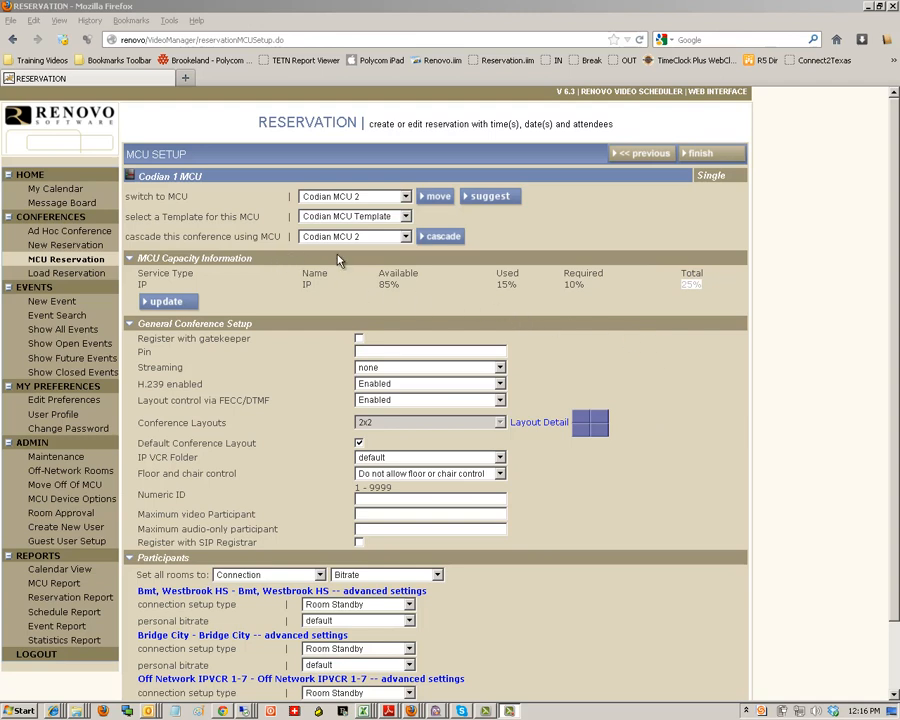
{"action": "left_click", "coordinate": [436, 240]}
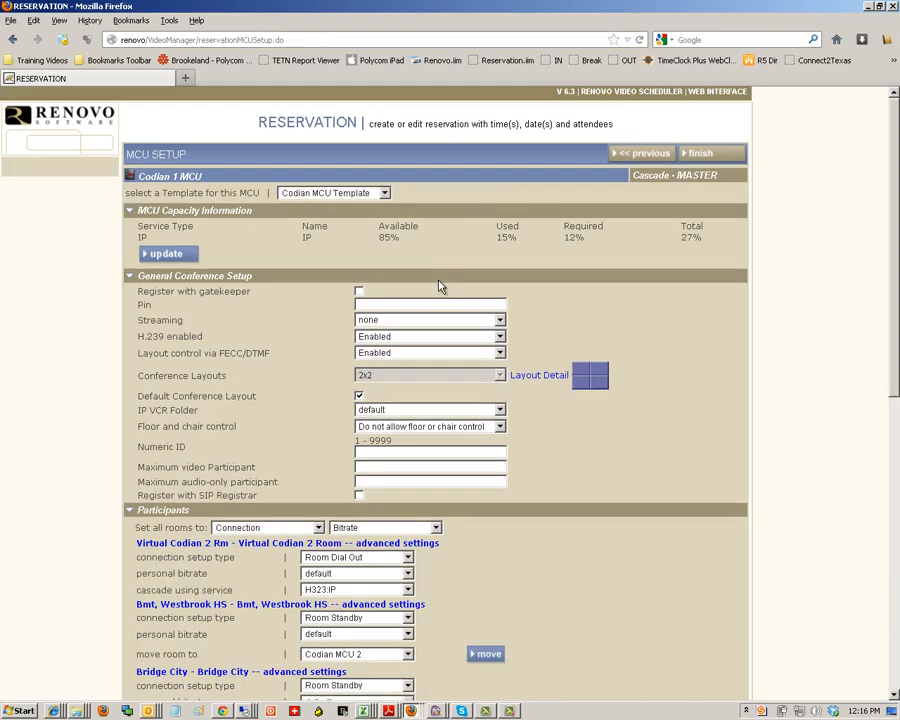
{"action": "scroll", "coordinate": [227, 357], "scroll_direction": "down", "scroll_amount": 5}
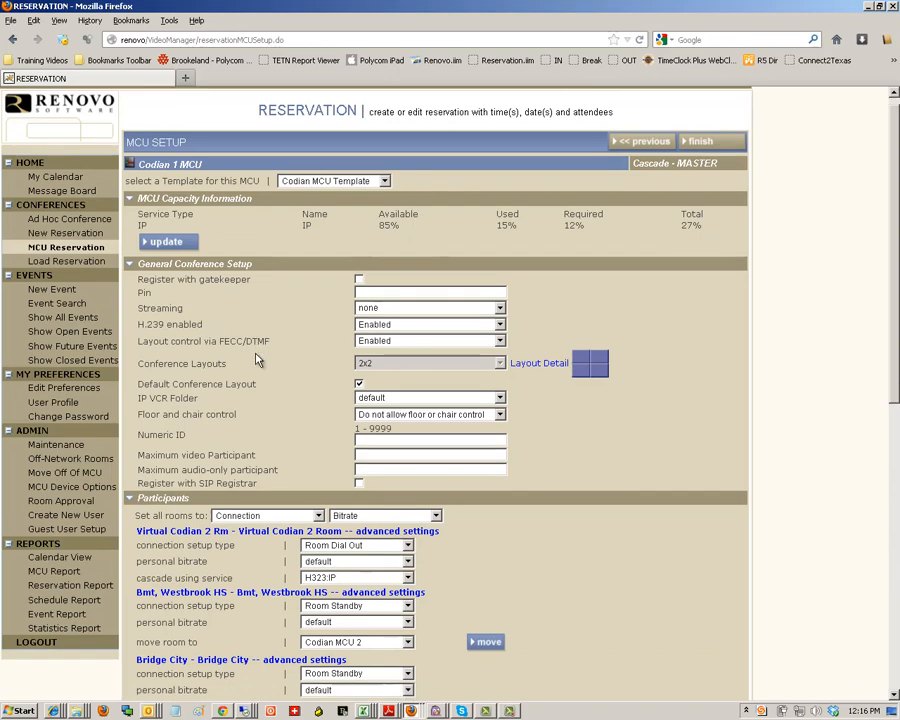
{"action": "scroll", "coordinate": [257, 360], "scroll_direction": "down", "scroll_amount": 2}
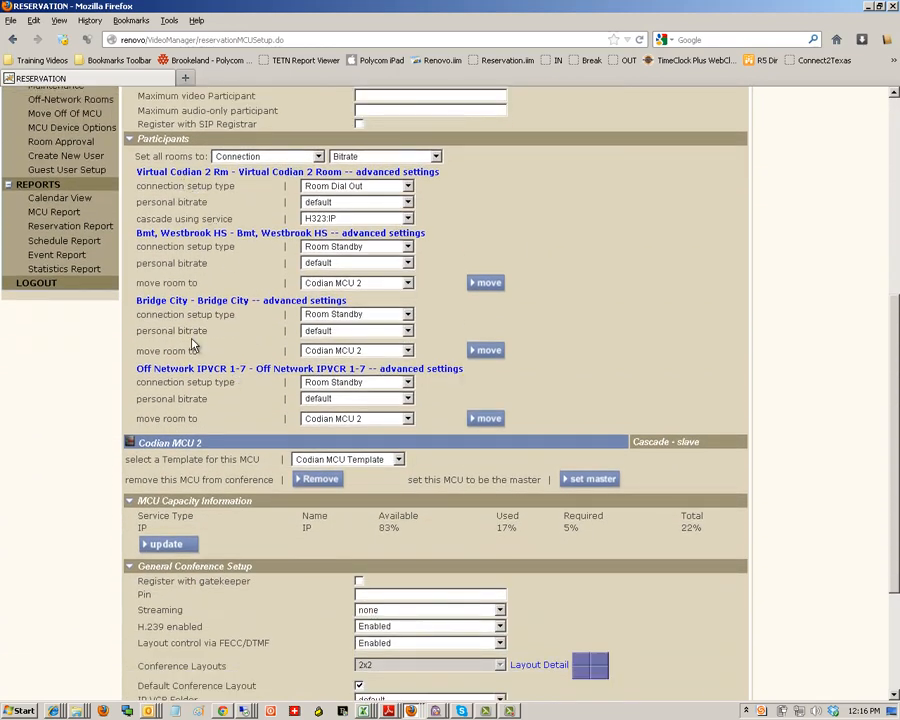
{"action": "scroll", "coordinate": [205, 435], "scroll_direction": "down", "scroll_amount": 3}
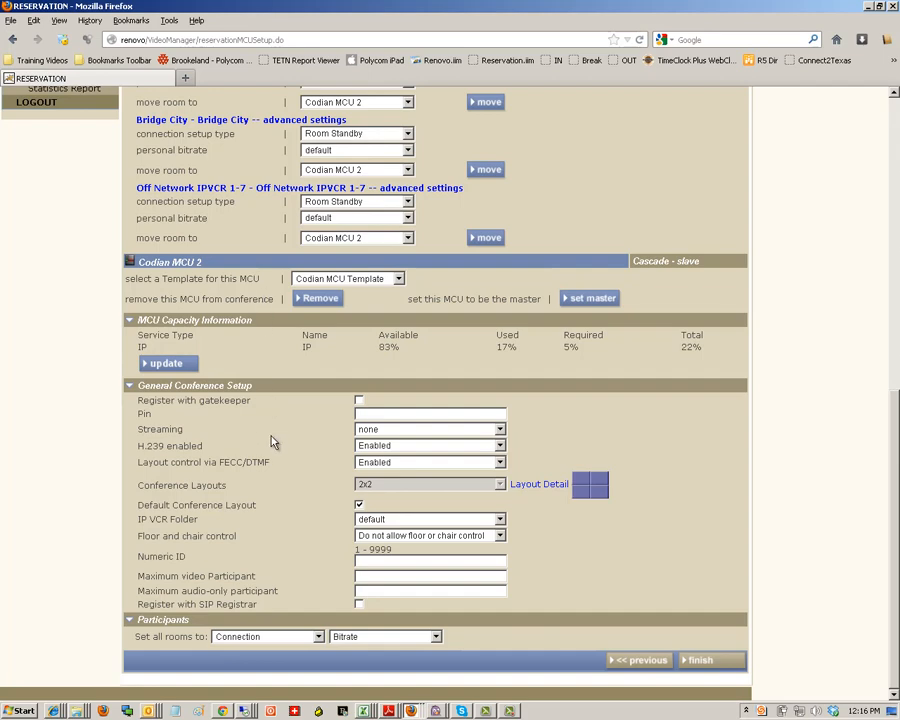
{"action": "scroll", "coordinate": [273, 440], "scroll_direction": "up", "scroll_amount": 3}
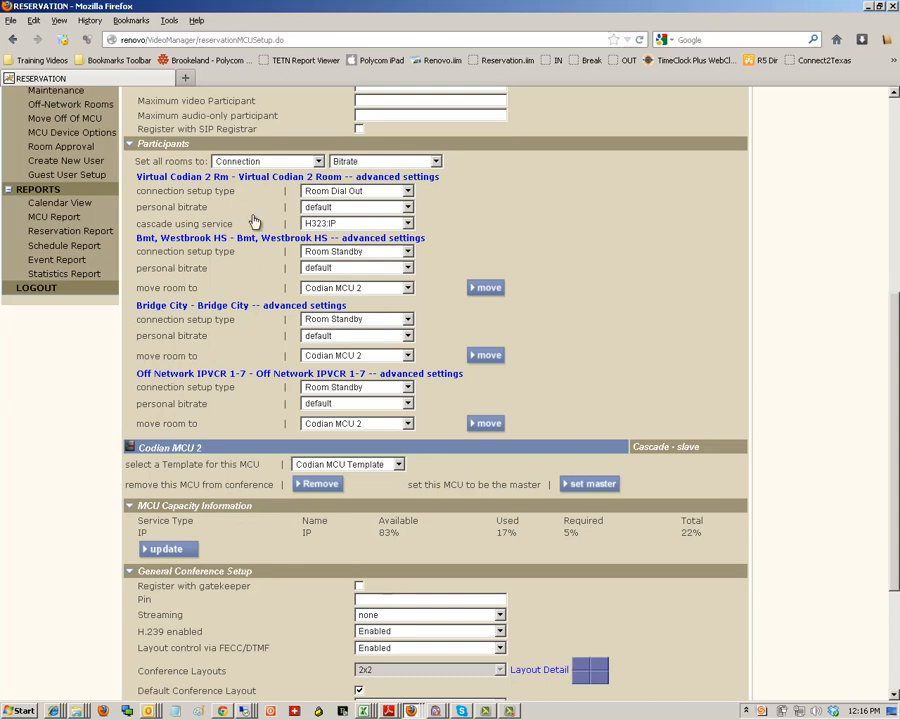
- Move the Bmt, Westbrook HS room to Codian MCU 2 and inspect the slave MCU's section
{"action": "left_click", "coordinate": [477, 290]}
{"action": "scroll", "coordinate": [408, 367], "scroll_direction": "down", "scroll_amount": 8}
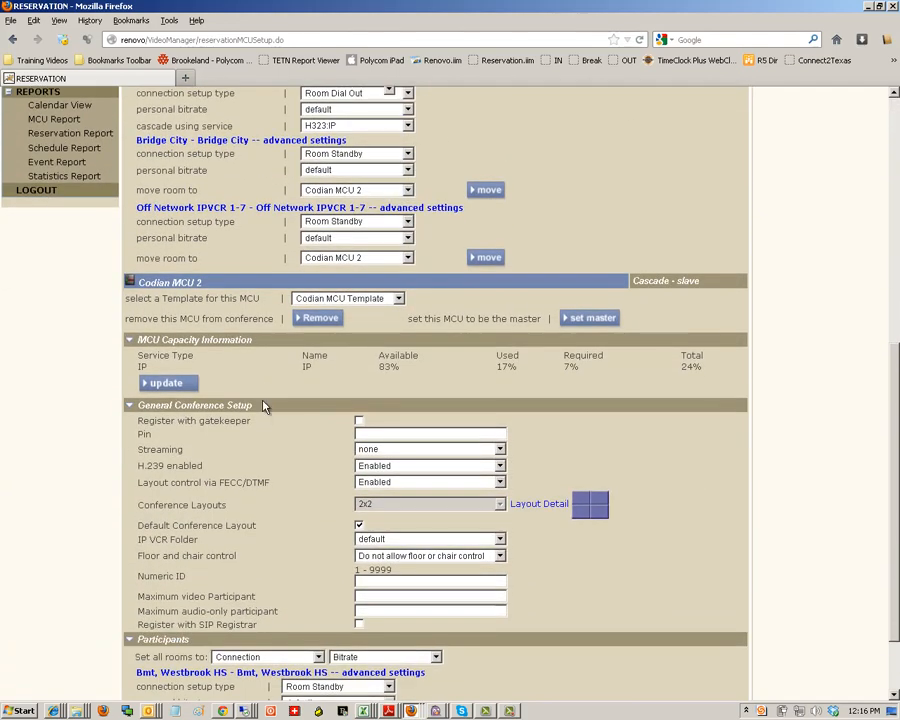
{"action": "scroll", "coordinate": [263, 406], "scroll_direction": "down", "scroll_amount": 3}
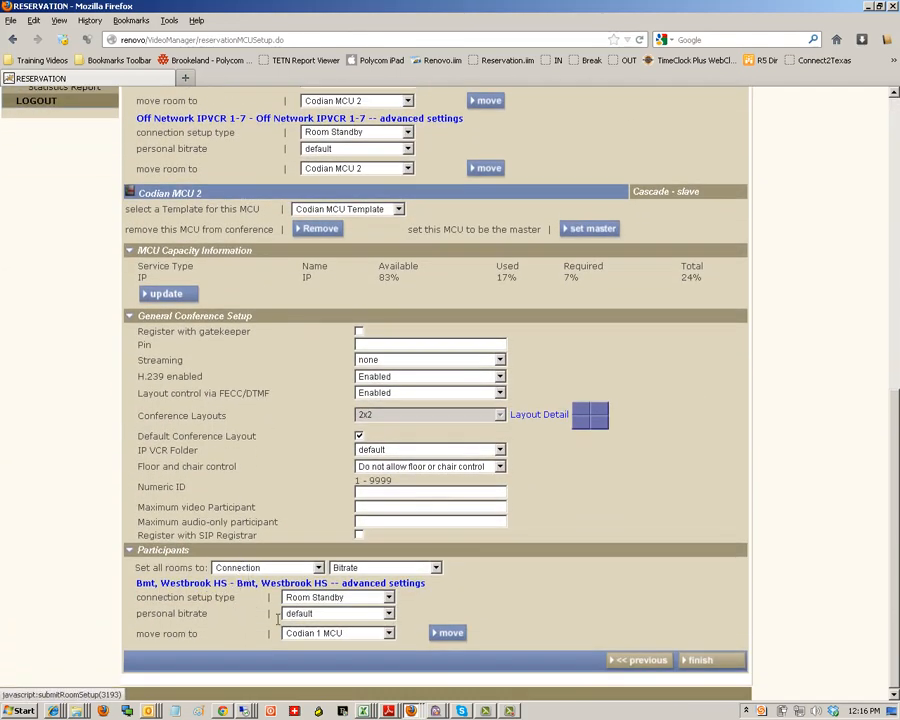
{"action": "left_click_drag", "start_coordinate": [97, 232], "coordinate": [291, 209]}
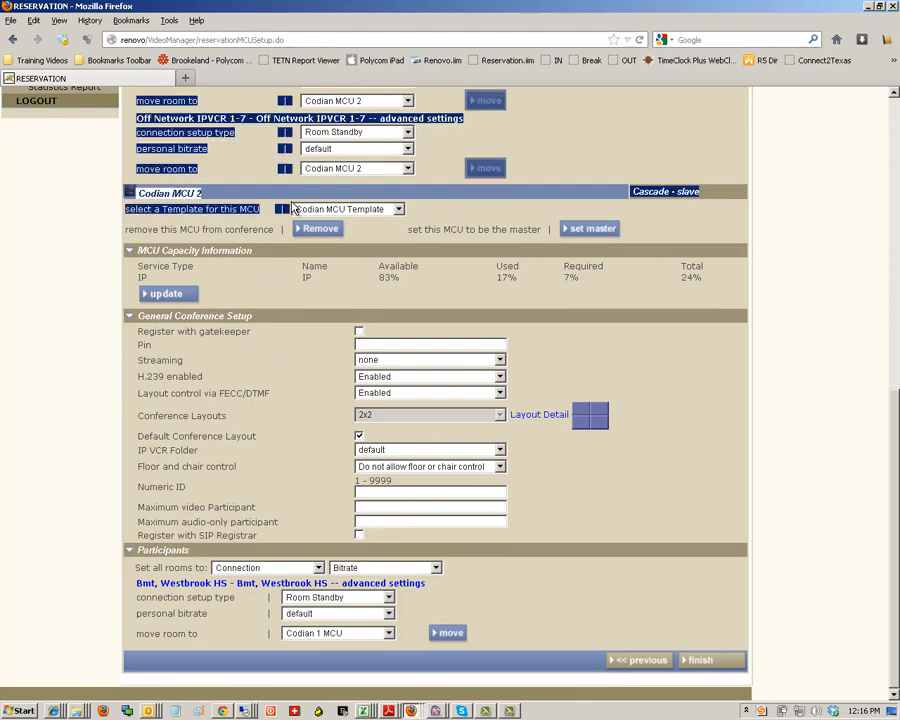
{"action": "left_click", "coordinate": [141, 192]}
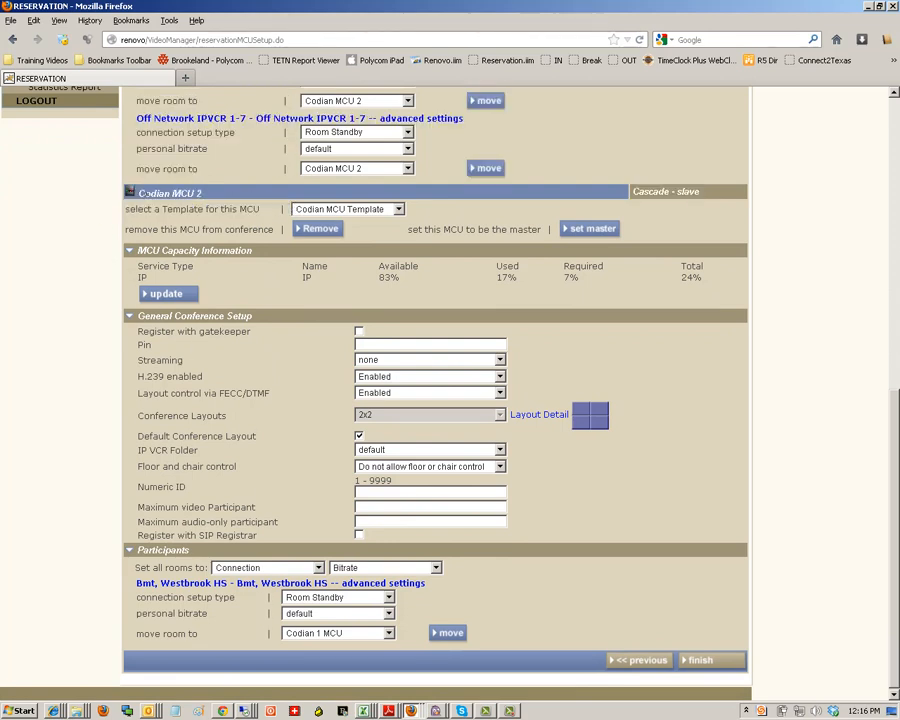
{"action": "left_click_drag", "start_coordinate": [141, 192], "coordinate": [480, 614]}
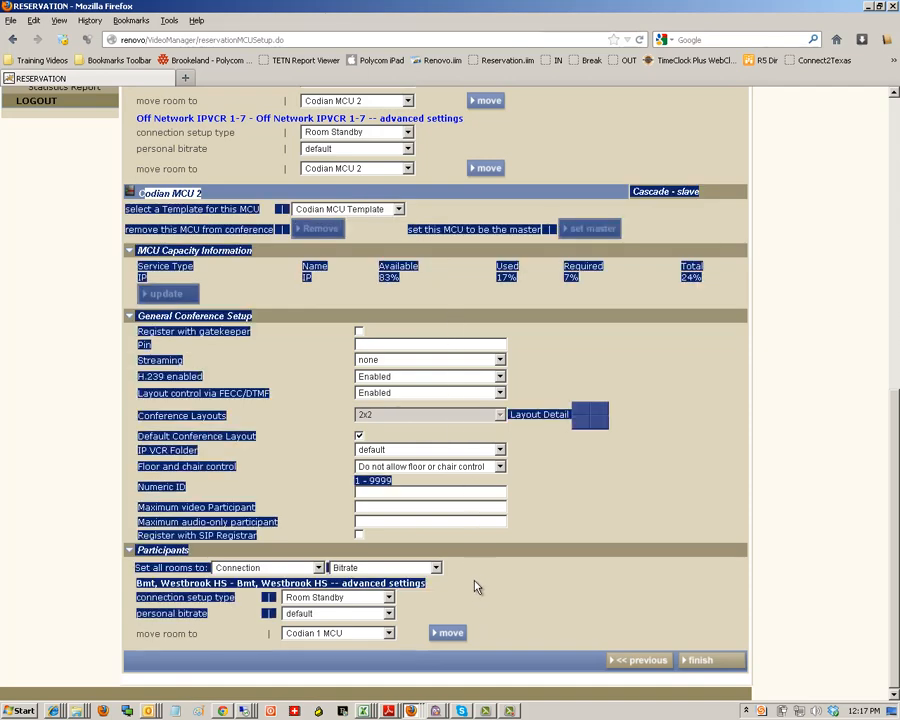
- Compare the master MCU's settings and move the Bmt, Westbrook HS room back to Codian 1 MCU
{"action": "scroll", "coordinate": [540, 585], "scroll_direction": "up", "scroll_amount": 3}
{"action": "left_click", "coordinate": [613, 592]}
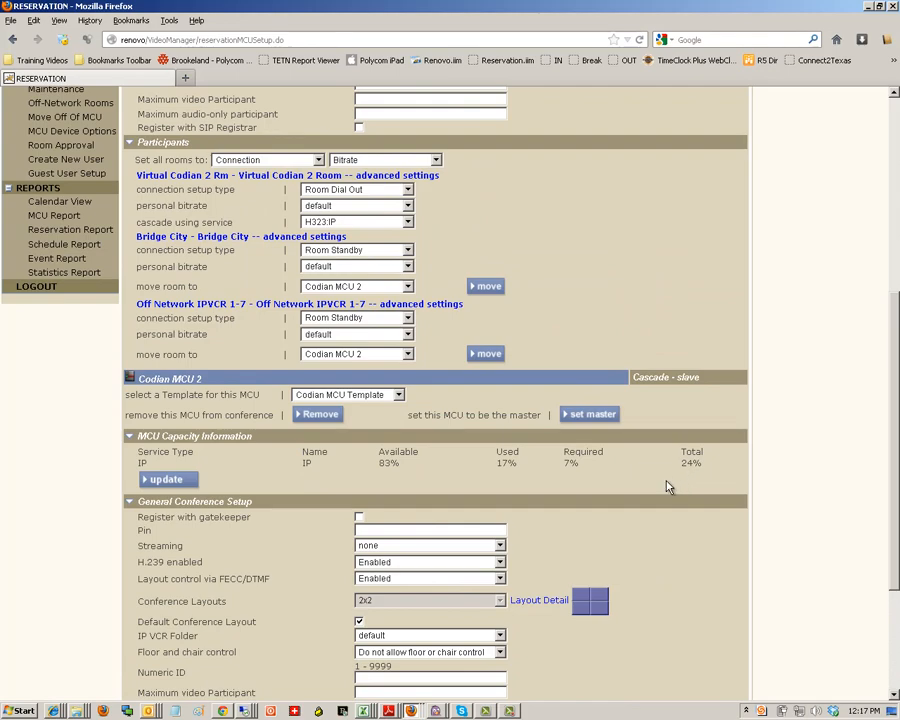
{"action": "scroll", "coordinate": [680, 482], "scroll_direction": "up", "scroll_amount": 2}
{"action": "scroll", "coordinate": [668, 488], "scroll_direction": "up", "scroll_amount": 4}
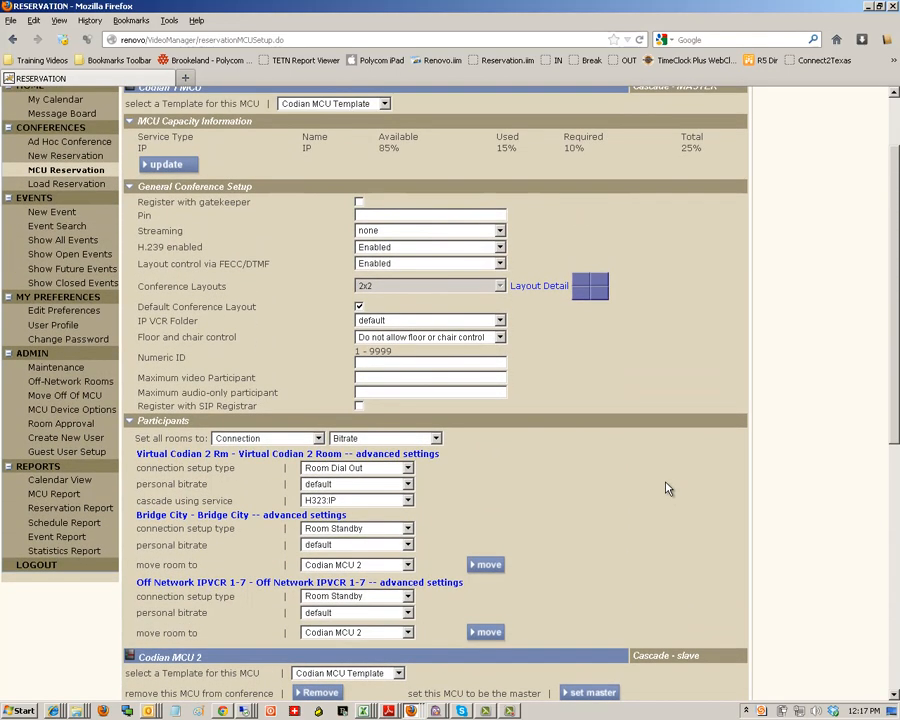
{"action": "scroll", "coordinate": [668, 488], "scroll_direction": "down", "scroll_amount": 10}
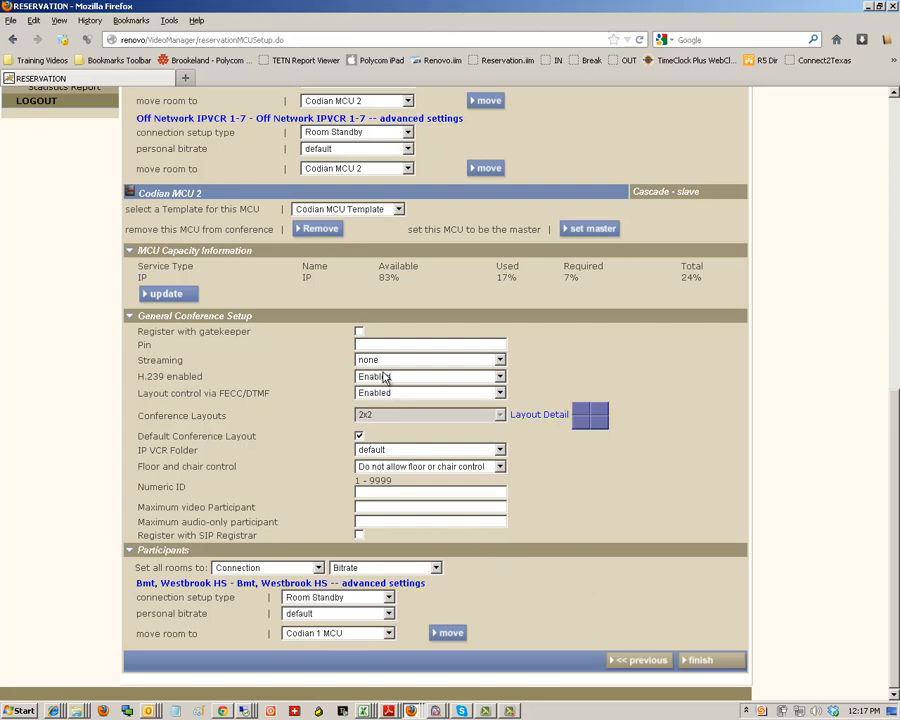
{"action": "left_click", "coordinate": [447, 633]}
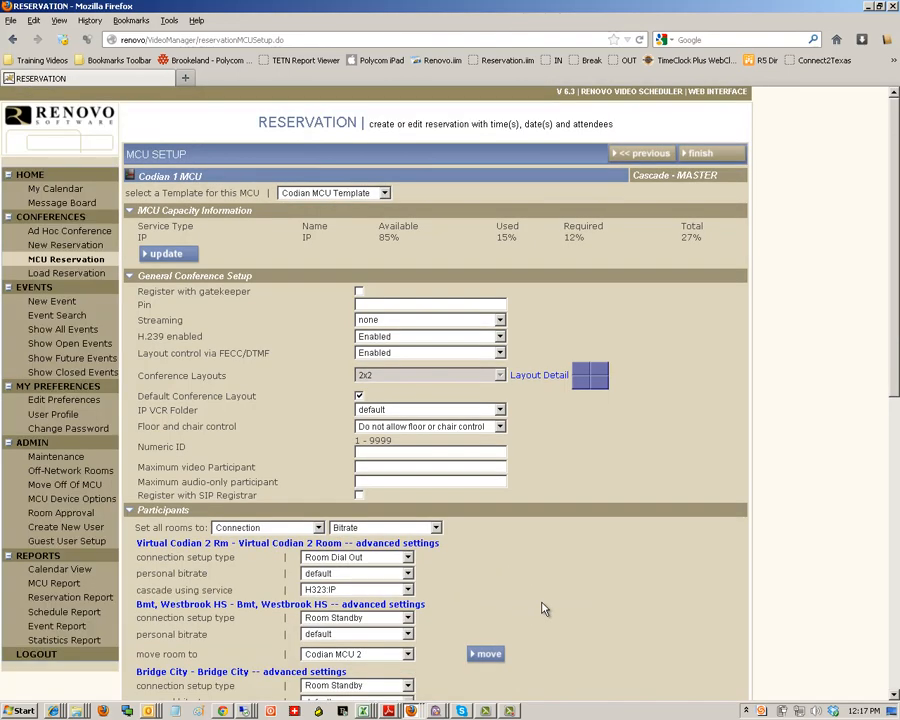
- Review the cascaded MCU sections and remove the slave Codian MCU 2 from the conference
{"action": "scroll", "coordinate": [550, 596], "scroll_direction": "down", "scroll_amount": 10}
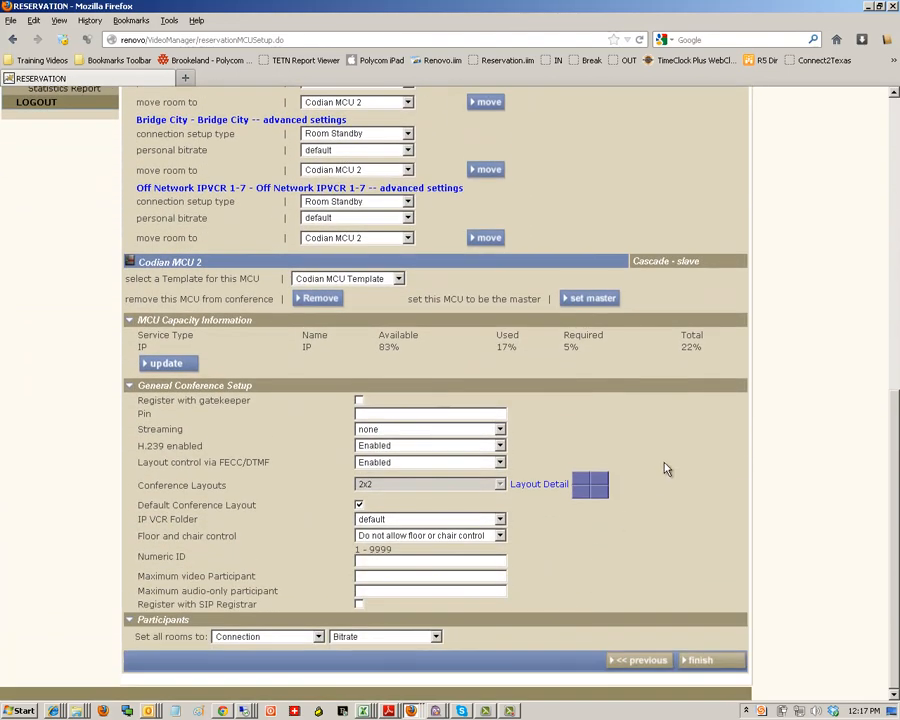
{"action": "scroll", "coordinate": [667, 467], "scroll_direction": "up", "scroll_amount": 10}
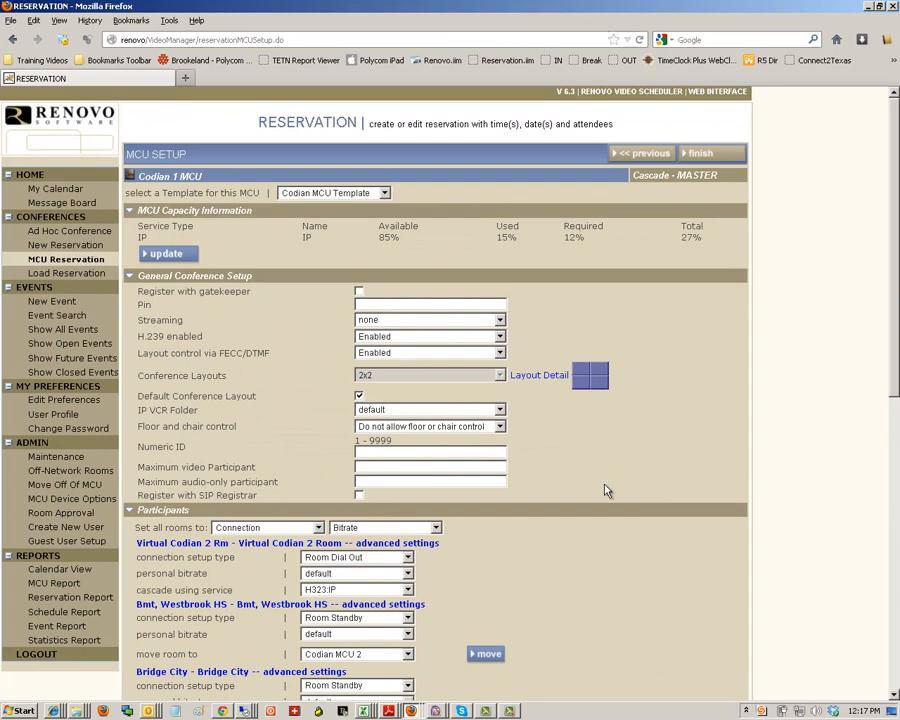
{"action": "scroll", "coordinate": [604, 490], "scroll_direction": "down", "scroll_amount": 5}
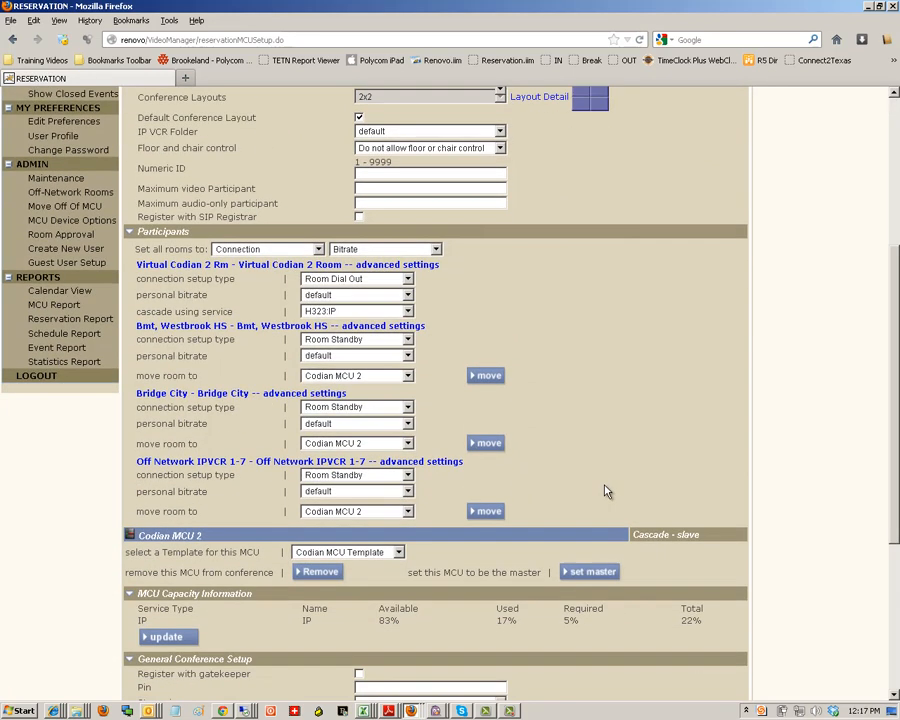
{"action": "scroll", "coordinate": [604, 490], "scroll_direction": "down", "scroll_amount": 1}
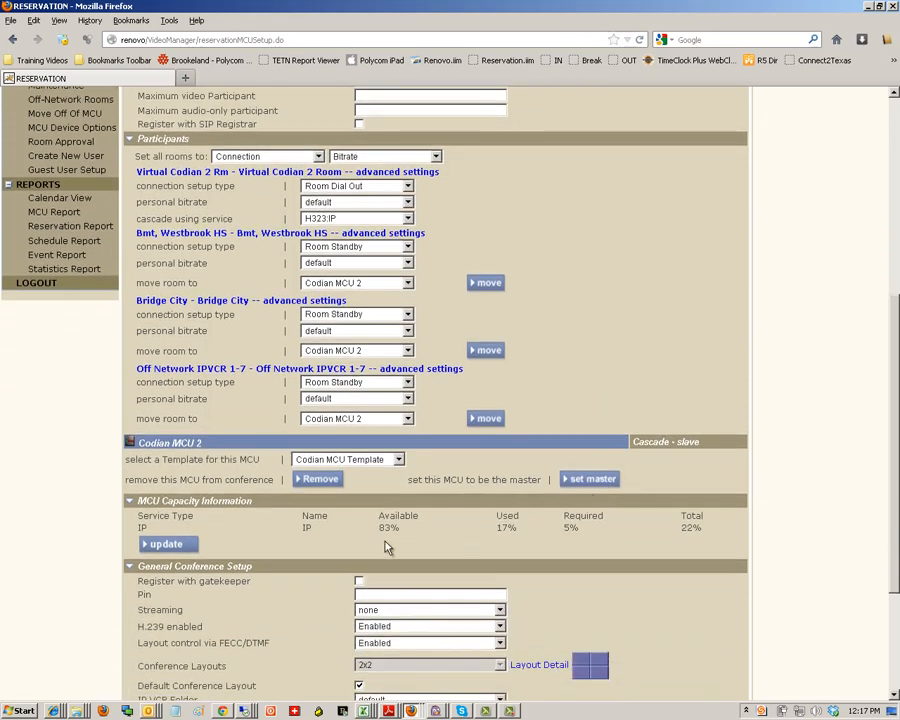
{"action": "left_click", "coordinate": [321, 480]}
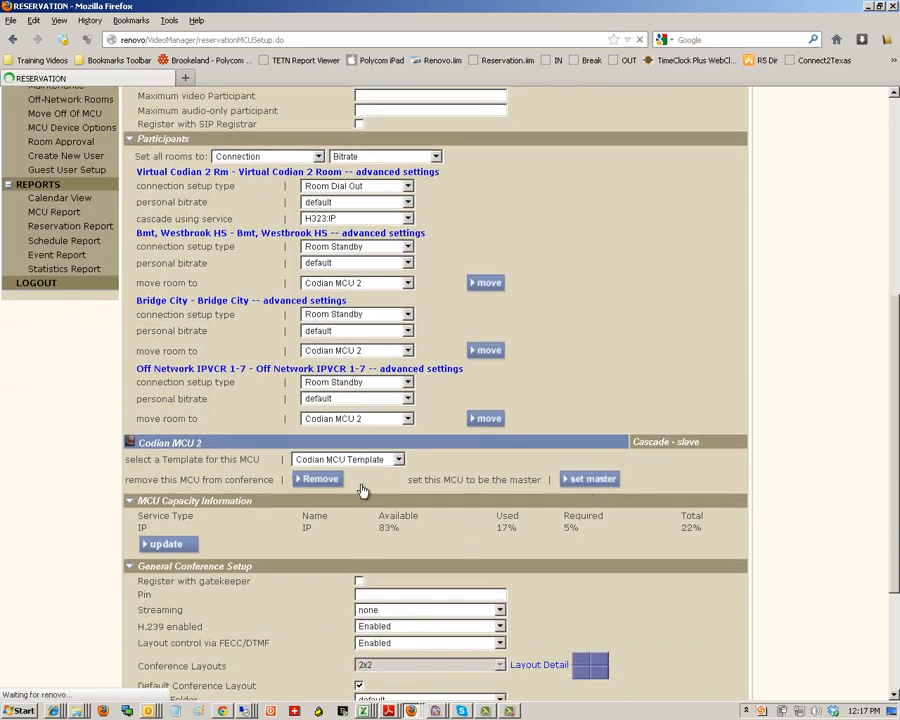
{"action": "scroll", "coordinate": [507, 518], "scroll_direction": "down", "scroll_amount": 2}
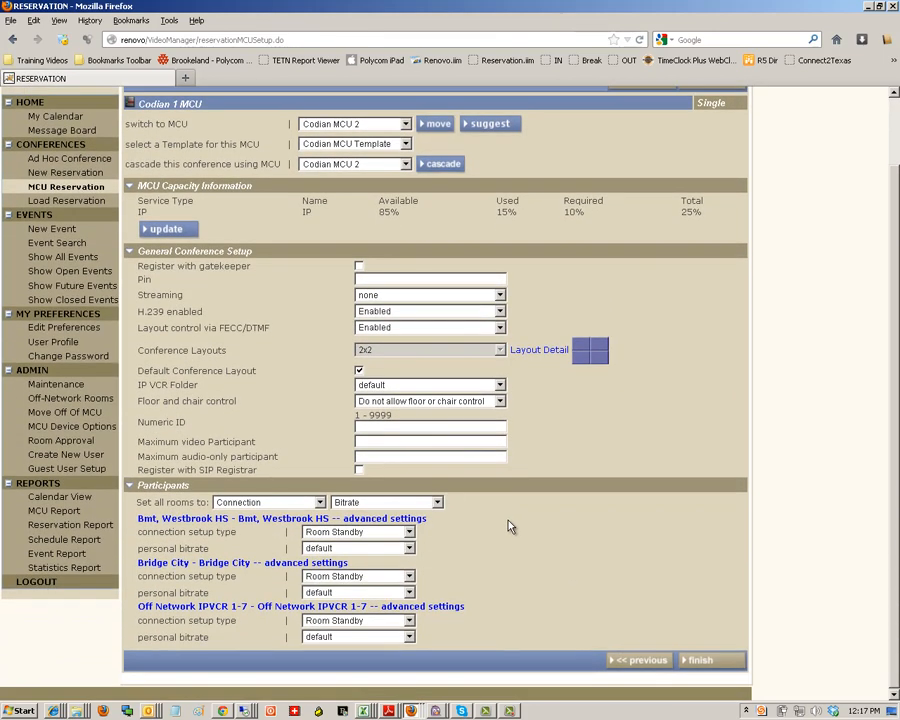
{"action": "scroll", "coordinate": [627, 450], "scroll_direction": "up", "scroll_amount": 2}
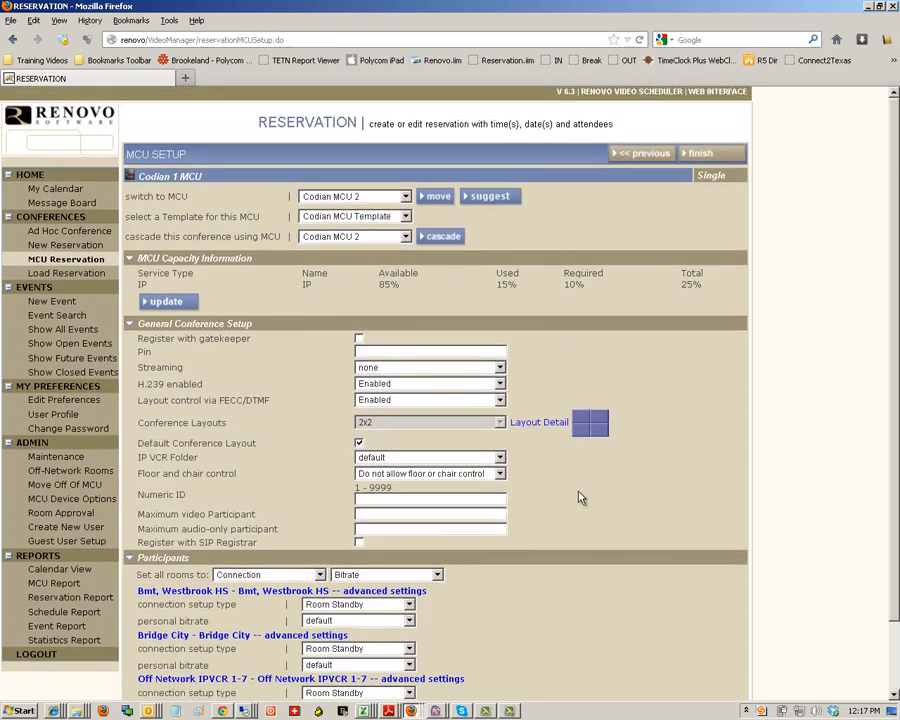
- Turn off the default conference layout and set the conference layout to 1x1
{"action": "scroll", "coordinate": [660, 515], "scroll_direction": "down", "scroll_amount": 2}
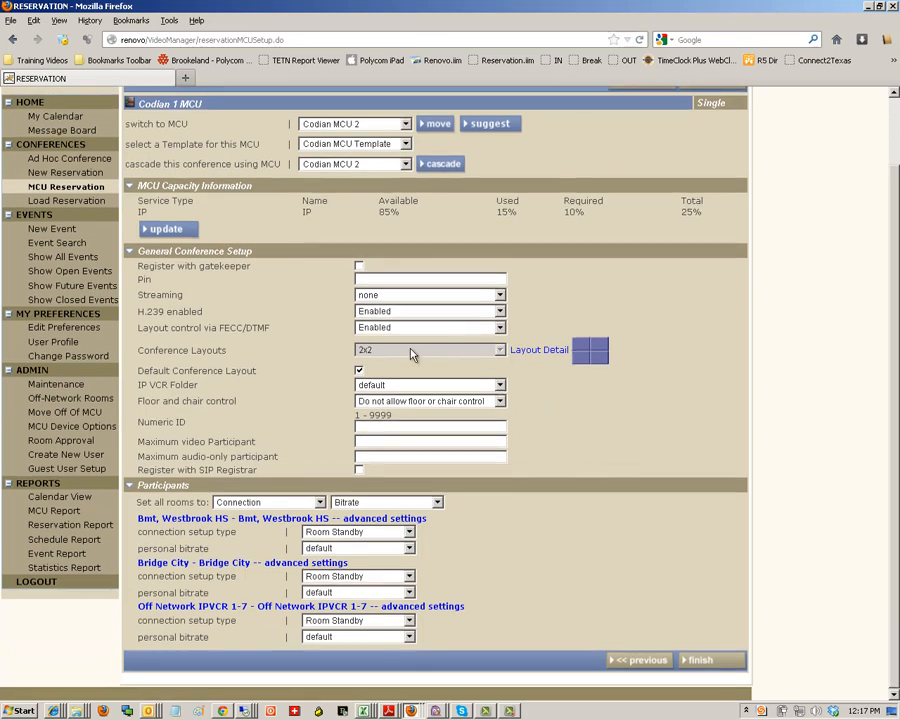
{"action": "left_click", "coordinate": [359, 371]}
{"action": "left_click", "coordinate": [359, 371]}
{"action": "left_click_drag", "start_coordinate": [564, 343], "coordinate": [591, 367]}
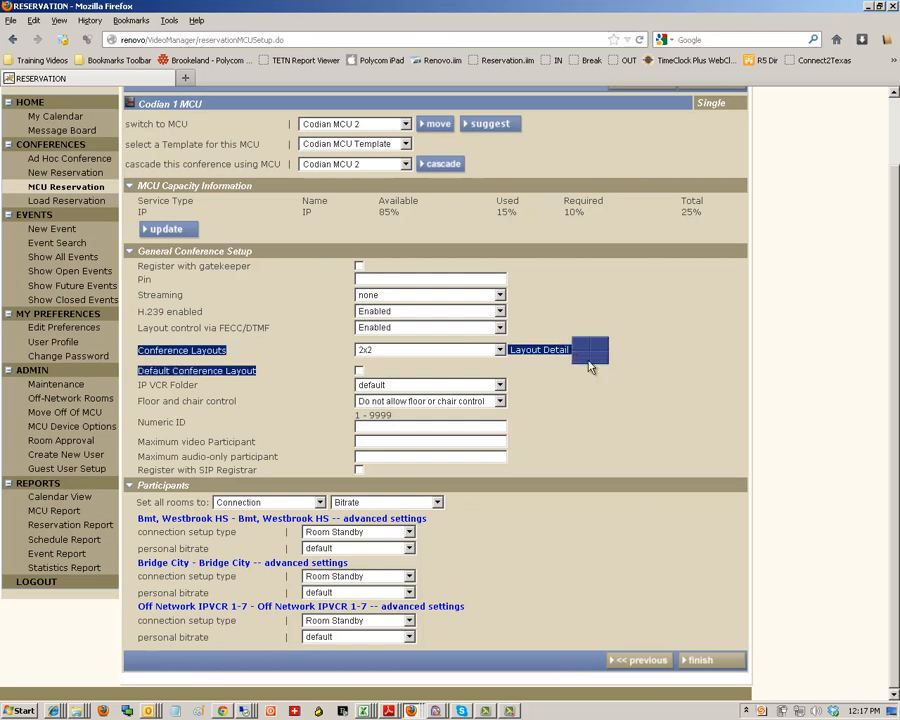
{"action": "left_click", "coordinate": [584, 352]}
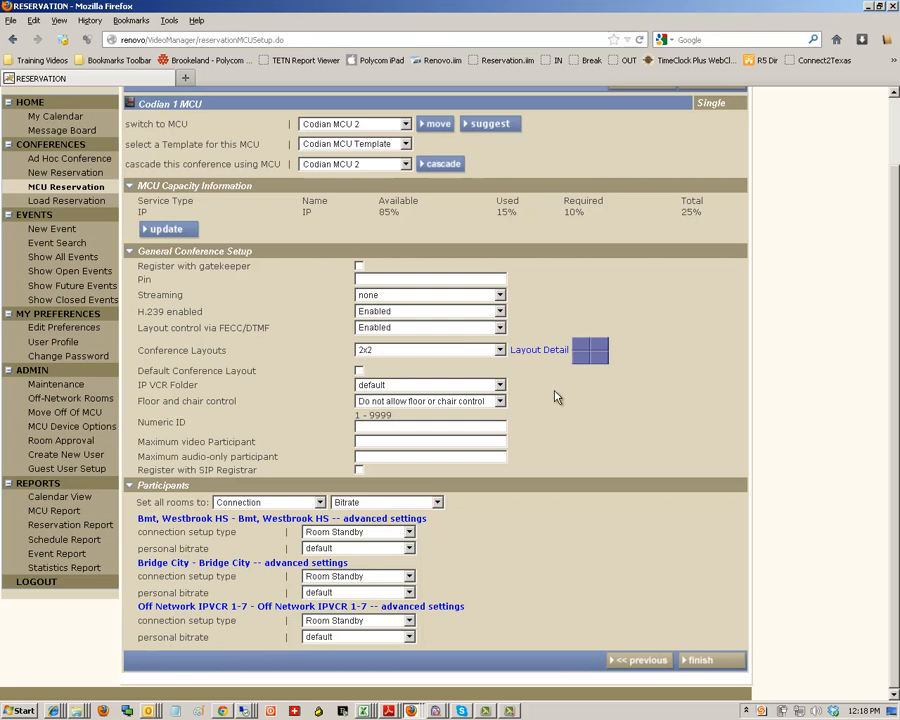
{"action": "left_click", "coordinate": [498, 350]}
{"action": "left_click", "coordinate": [493, 367]}
- Look through the available IP VCR folders and select IPVCR 1:TETN for the conference
{"action": "left_click", "coordinate": [500, 386]}
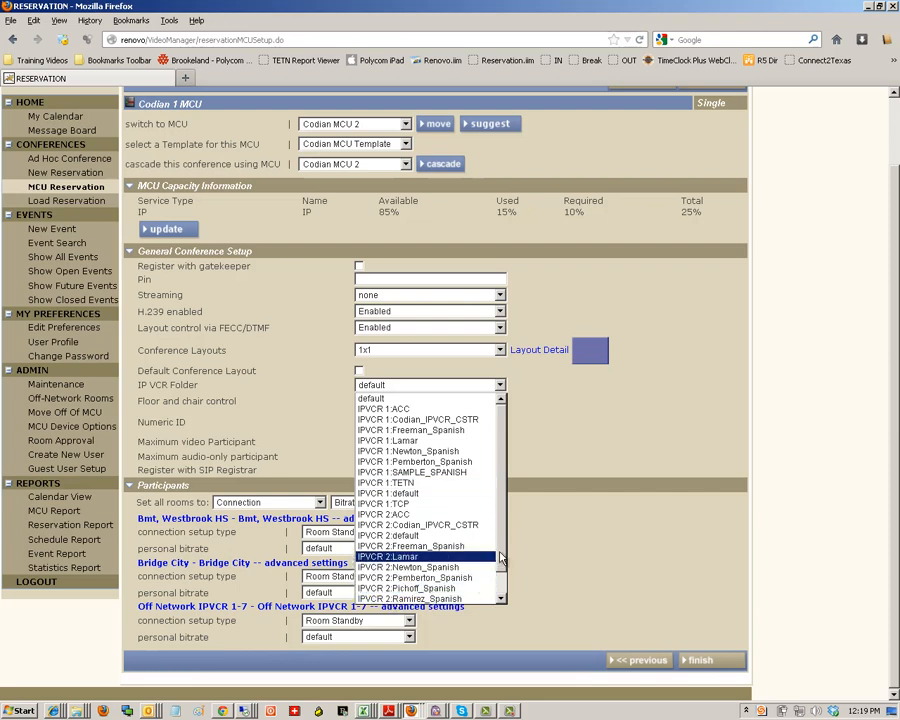
{"action": "scroll", "coordinate": [500, 560], "scroll_direction": "down", "scroll_amount": 1}
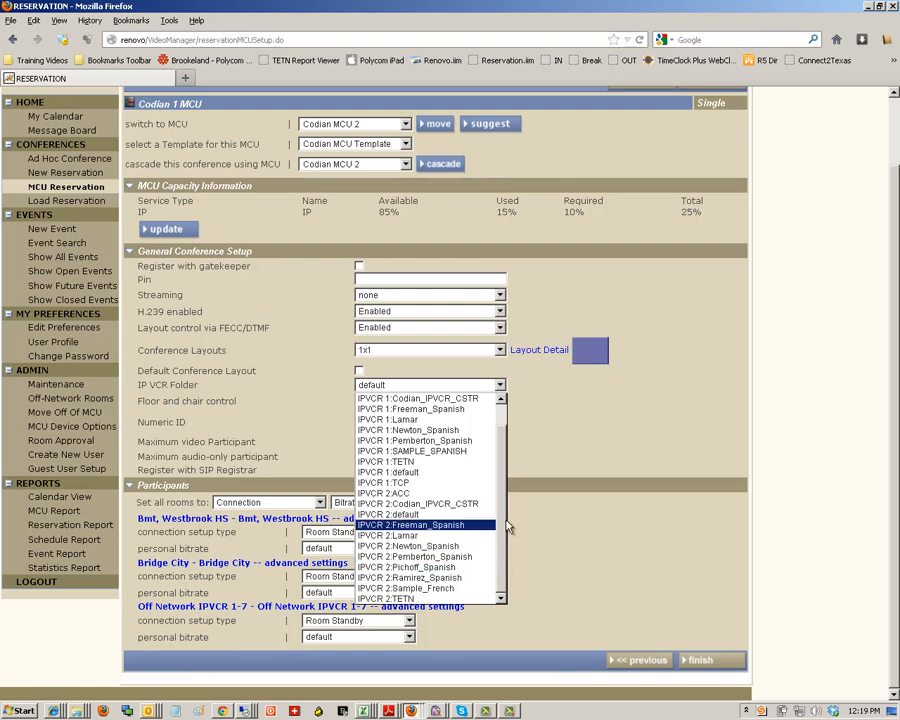
{"action": "scroll", "coordinate": [504, 459], "scroll_direction": "up", "scroll_amount": 1}
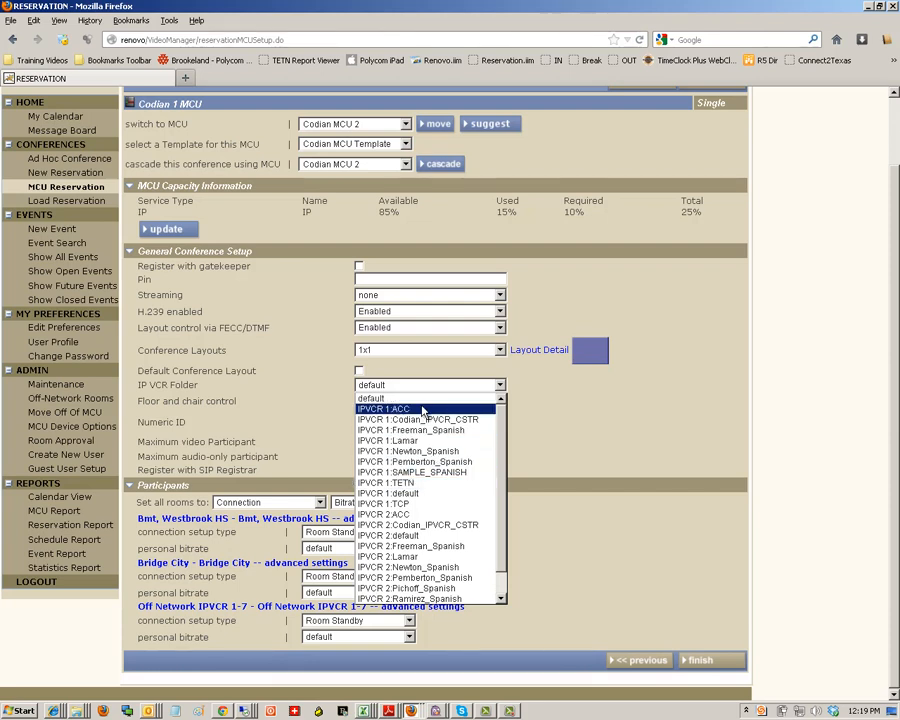
{"action": "left_click", "coordinate": [375, 484]}
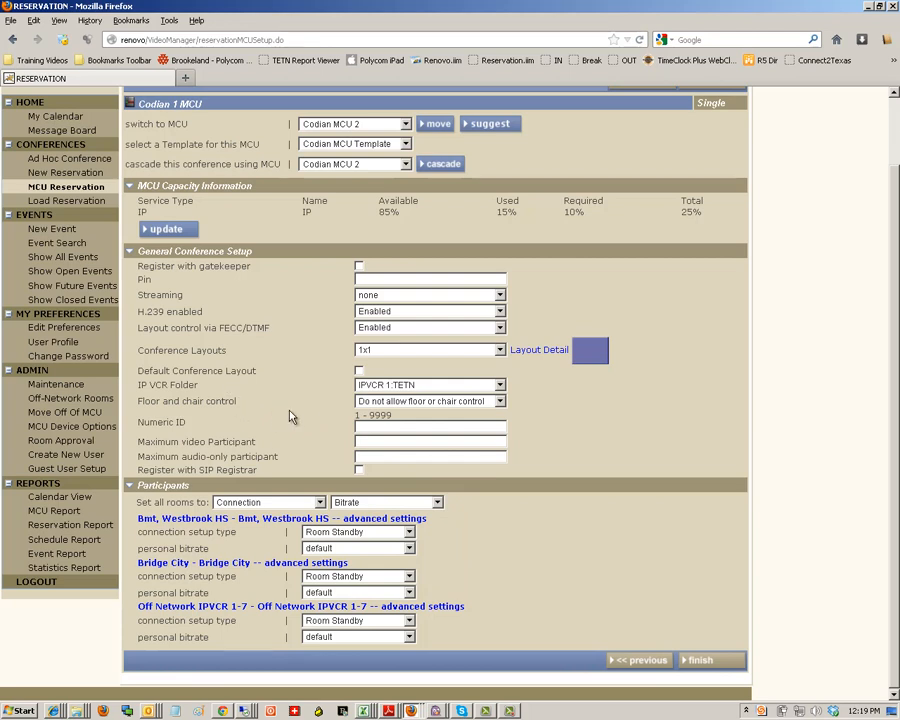
- Check the floor and chair control options without changing them, and set the conference's numeric ID to 5001
{"action": "left_click", "coordinate": [500, 402]}
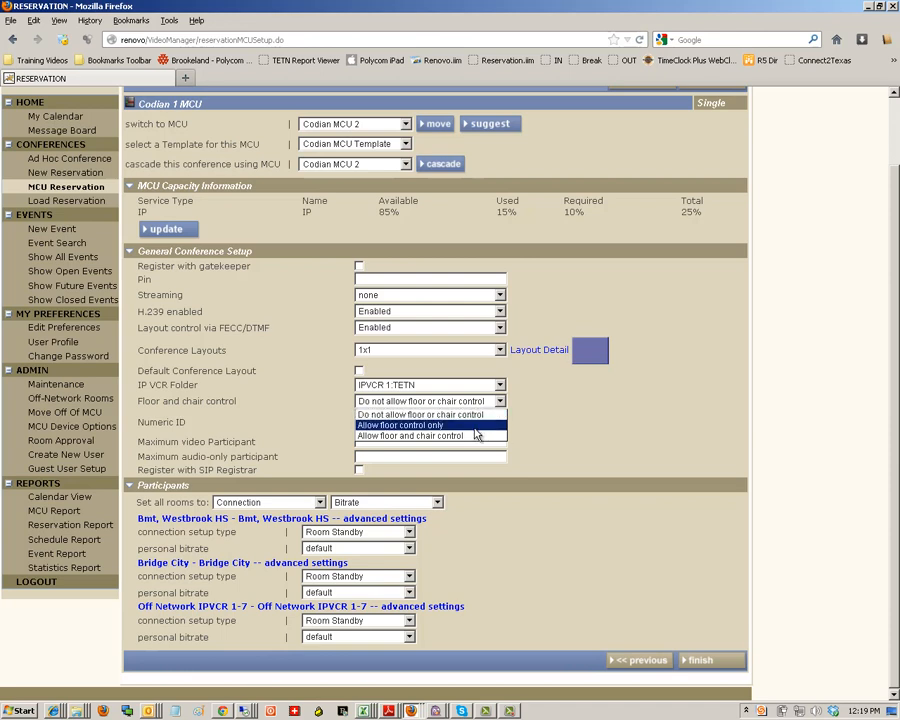
{"action": "left_click", "coordinate": [559, 425]}
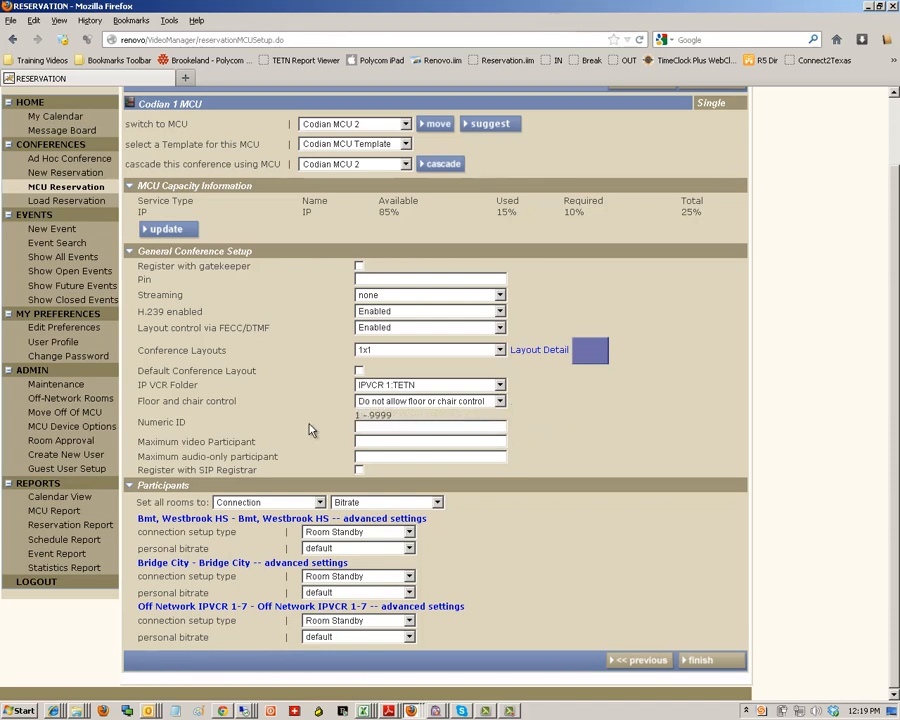
{"action": "left_click", "coordinate": [376, 433]}
{"action": "type", "text": "5"}
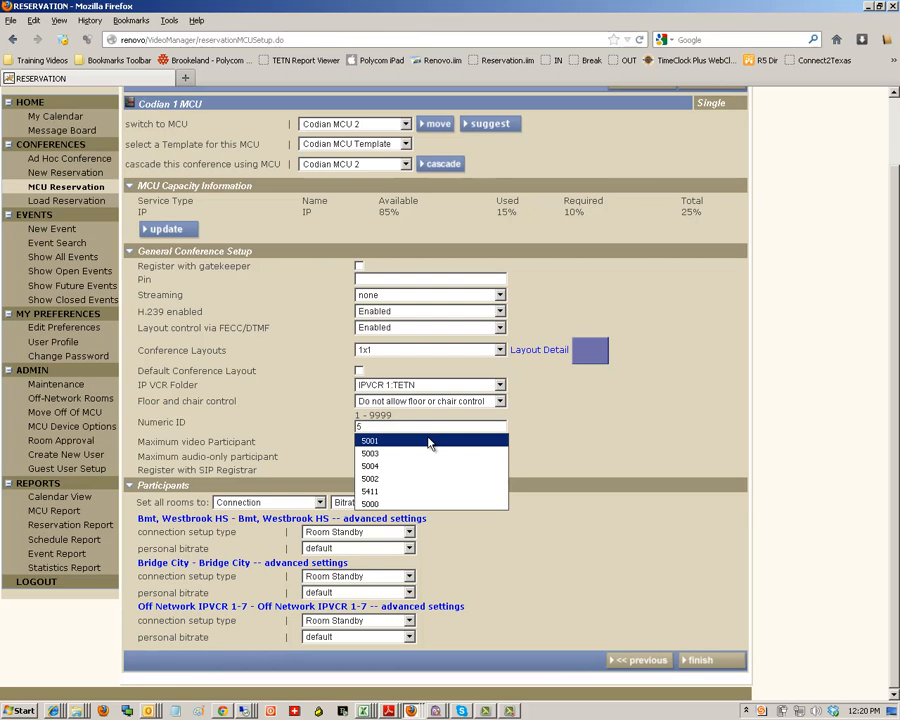
{"action": "left_click", "coordinate": [428, 443]}
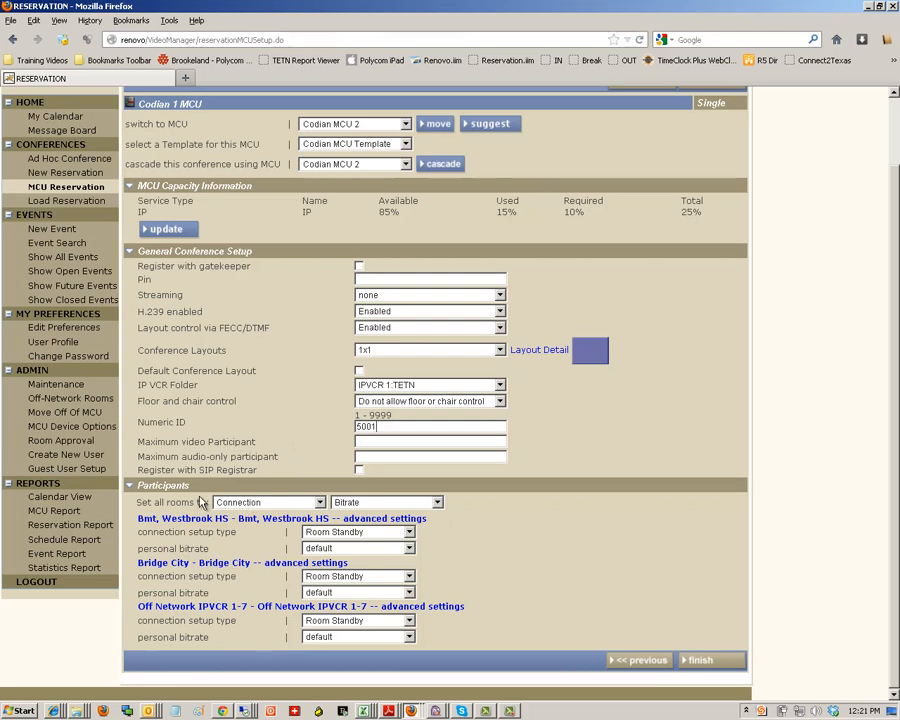
- Try bitrates of 1.00 Mbit/s and 384.0 kbit/s for all participant rooms at once
{"action": "left_click", "coordinate": [438, 504]}
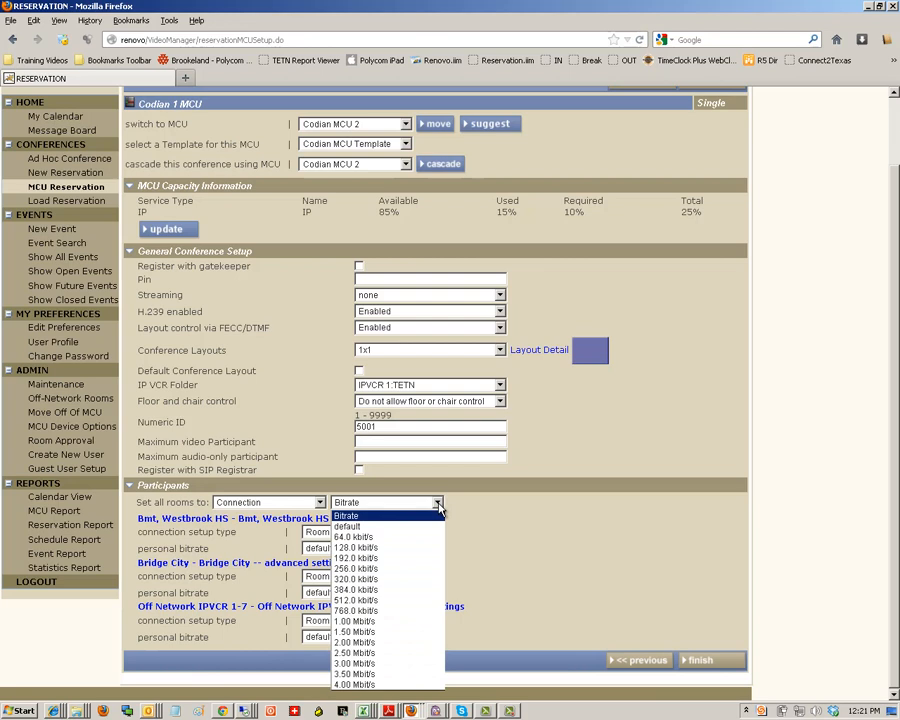
{"action": "left_click", "coordinate": [412, 626]}
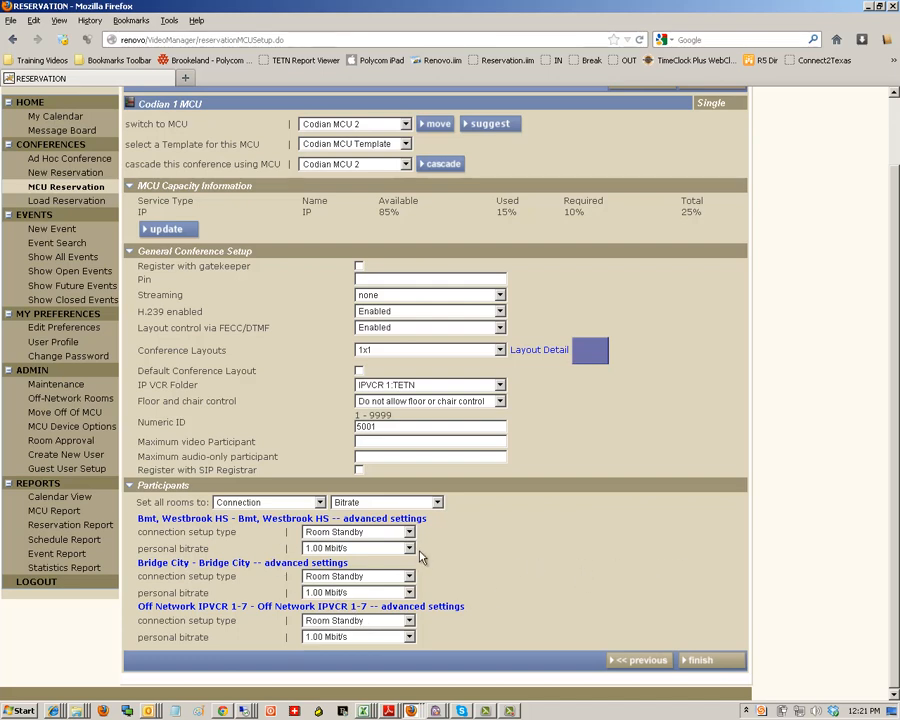
{"action": "left_click", "coordinate": [435, 503]}
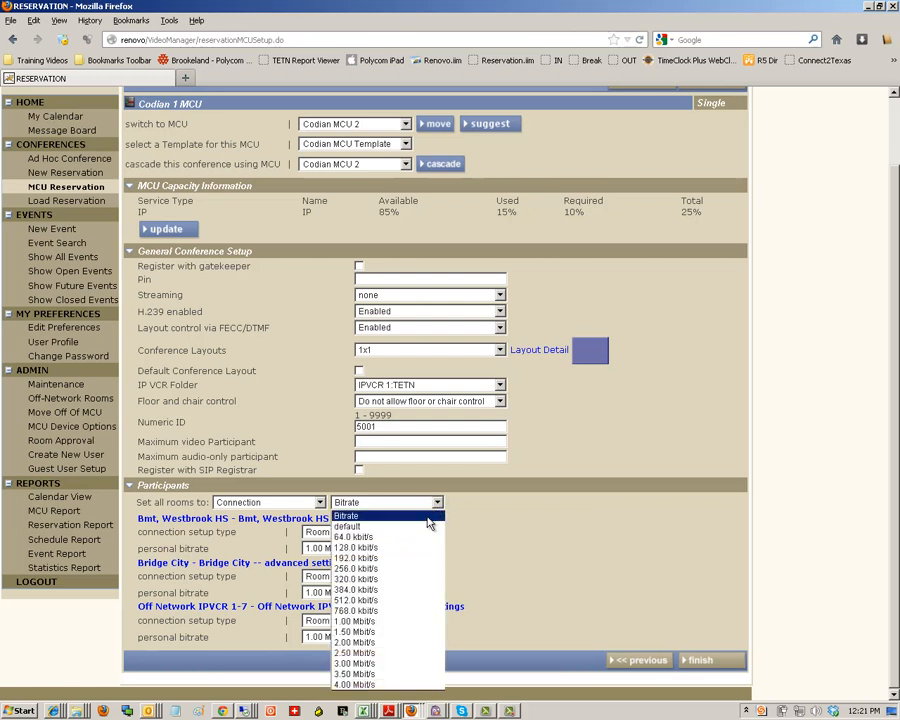
{"action": "left_click", "coordinate": [410, 589]}
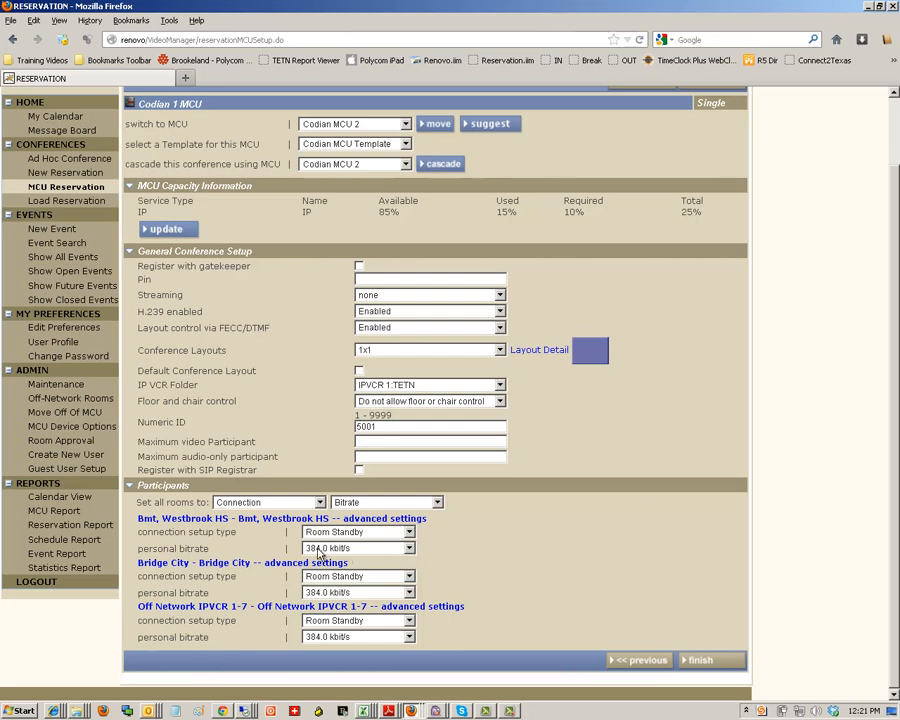
- Set the bitrate of all participant rooms to 1.00 Mbit/s and look over the MCU setup
{"action": "left_click", "coordinate": [436, 503]}
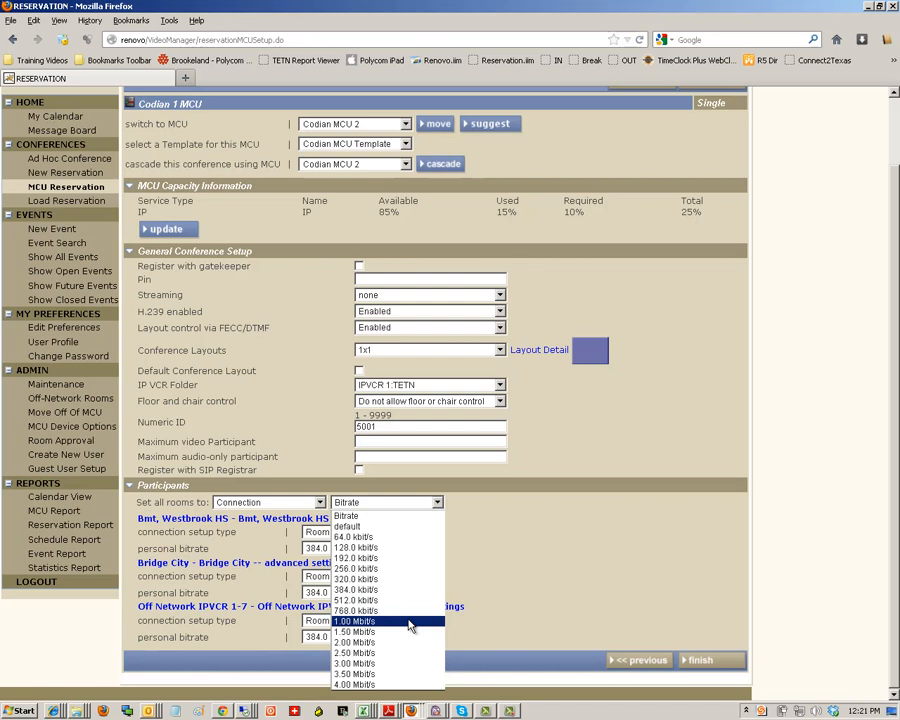
{"action": "left_click", "coordinate": [409, 626]}
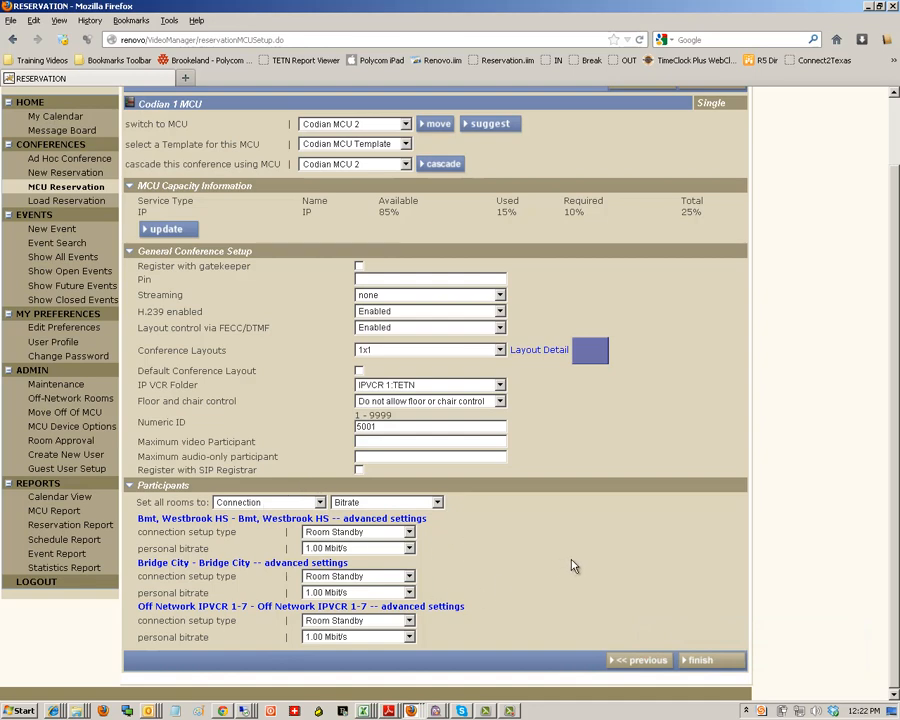
{"action": "scroll", "coordinate": [568, 566], "scroll_direction": "up", "scroll_amount": 2}
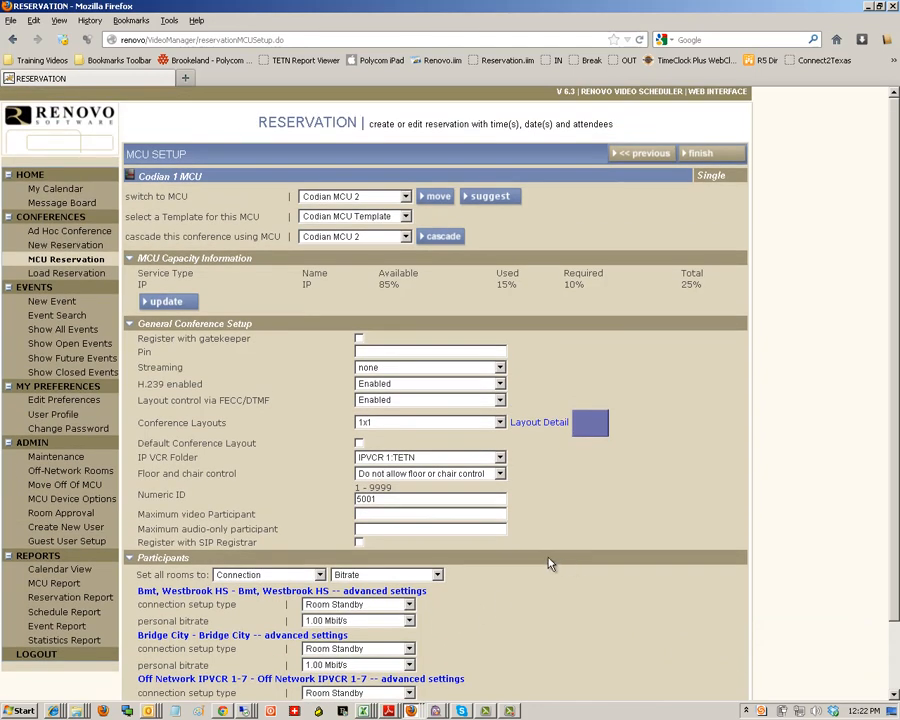
{"action": "scroll", "coordinate": [560, 565], "scroll_direction": "down", "scroll_amount": 2}
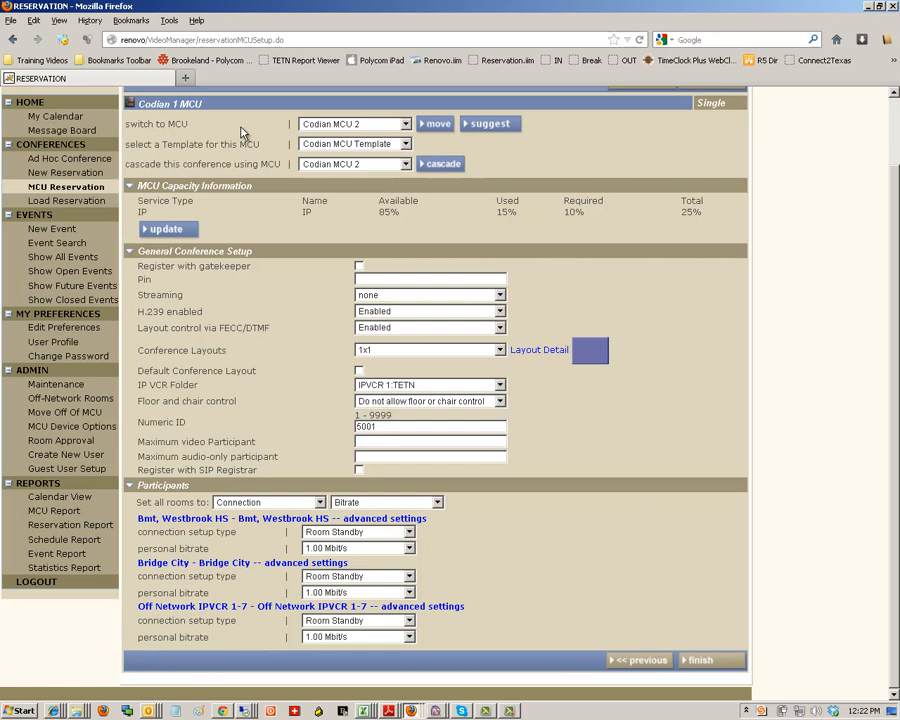
- Switch the default conference layout on and off again, and reselect the 1x1 layout
{"action": "left_click", "coordinate": [359, 371]}
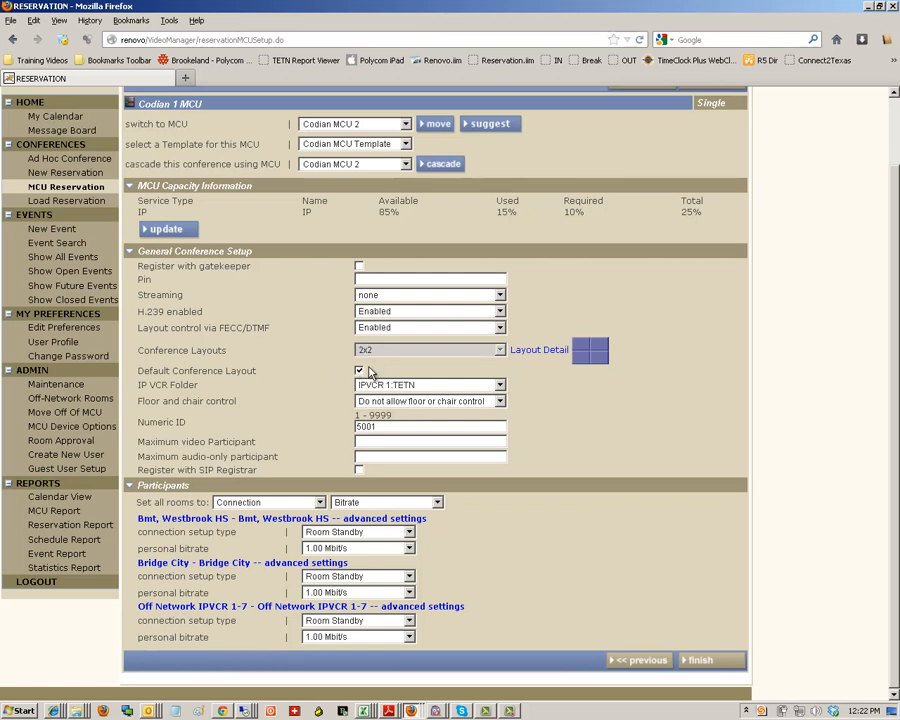
{"action": "left_click", "coordinate": [359, 372]}
{"action": "left_click", "coordinate": [370, 351]}
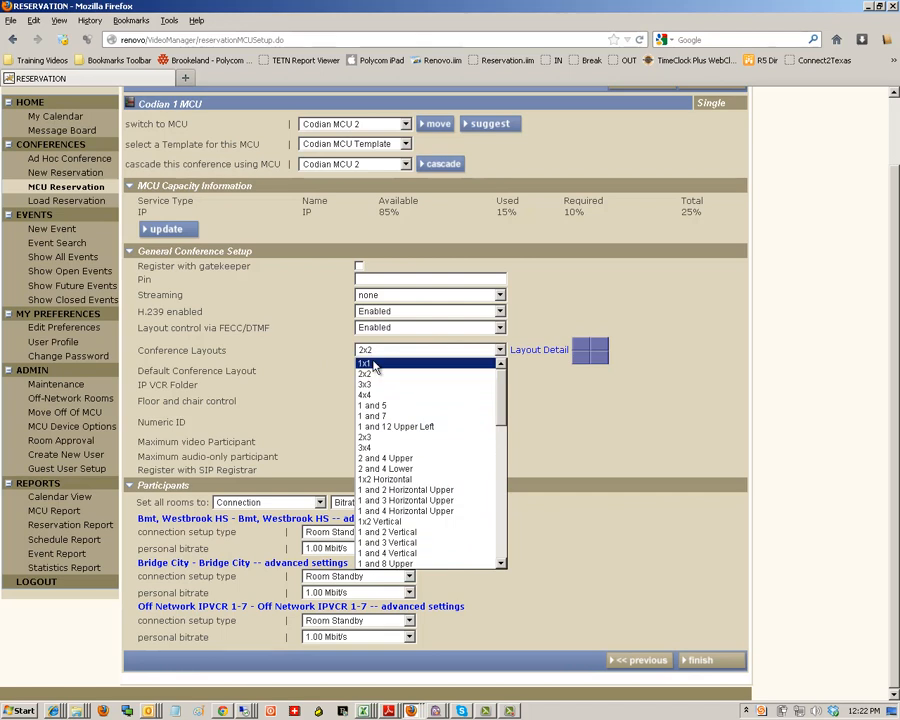
{"action": "left_click", "coordinate": [374, 364]}
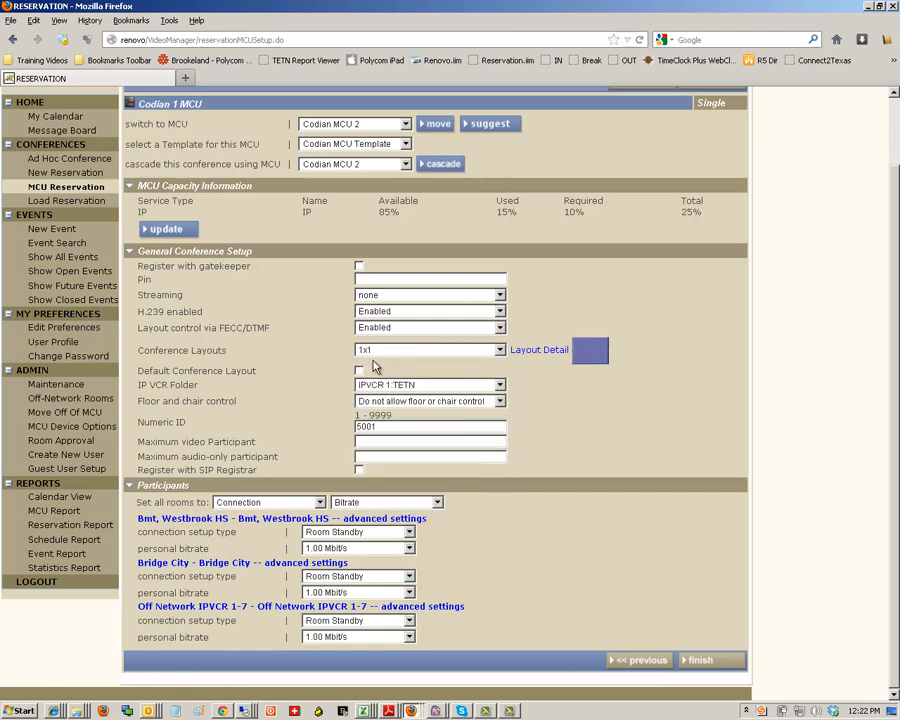
- Recheck the numeric ID and choose Room Standby as the connection setup type for Bmt, Westbrook HS
{"action": "double_click", "coordinate": [384, 429]}
{"action": "left_click", "coordinate": [449, 537]}
{"action": "left_click", "coordinate": [409, 532]}
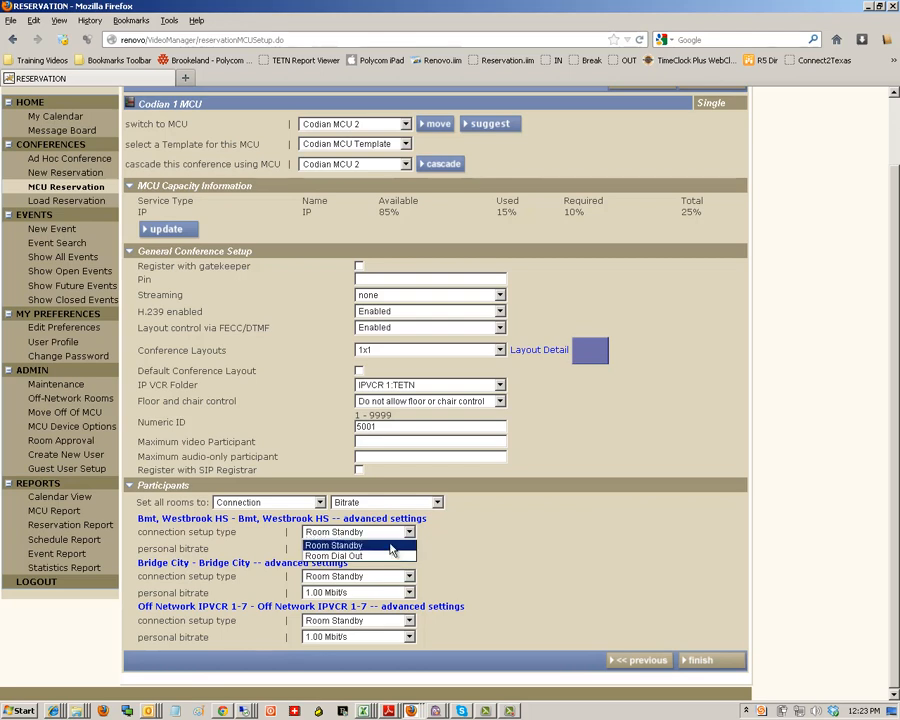
{"action": "left_click", "coordinate": [392, 545]}
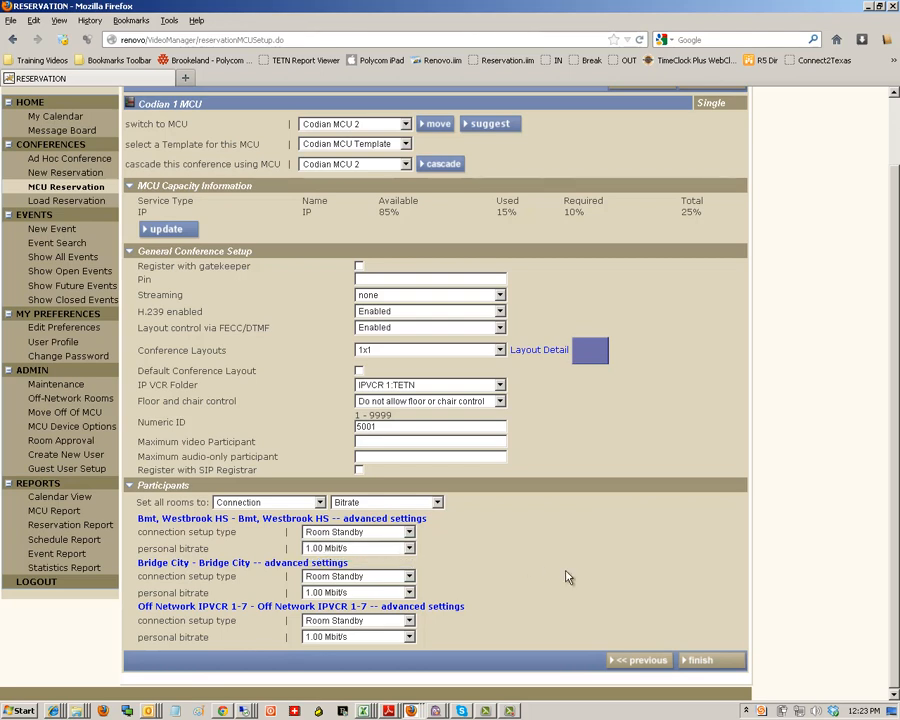
- Finish the MCU setup and save the reservation with the Validate option
{"action": "left_click", "coordinate": [703, 661]}
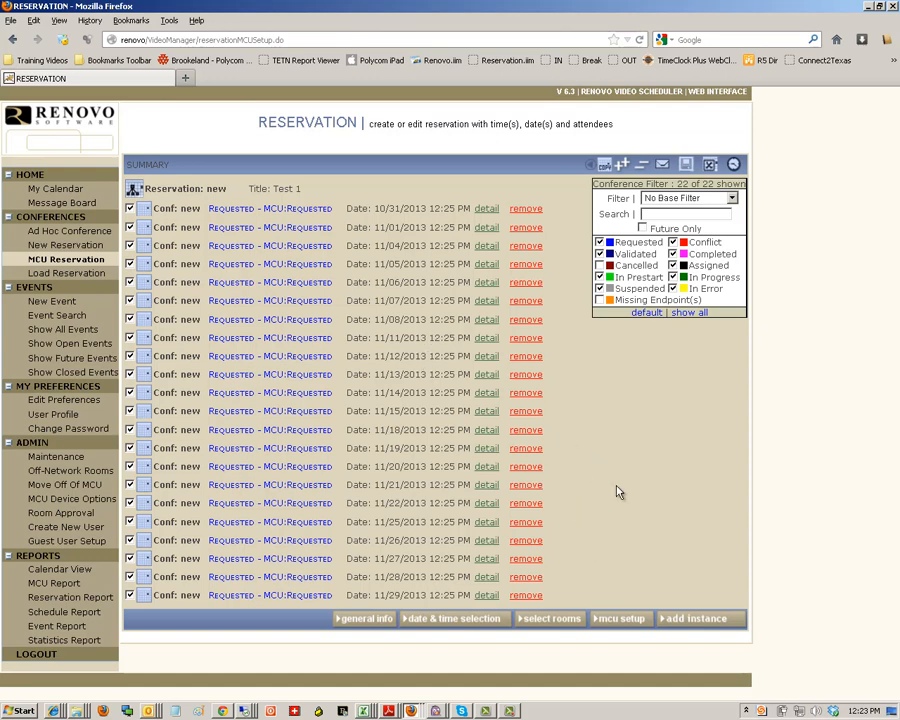
{"action": "left_click", "coordinate": [692, 168]}
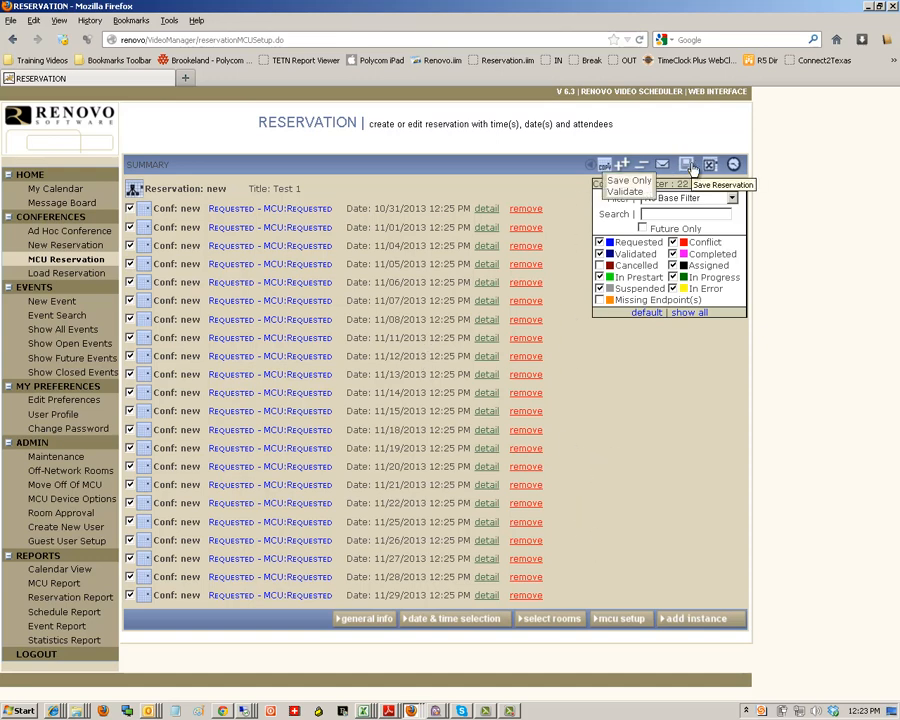
{"action": "left_click", "coordinate": [620, 193]}
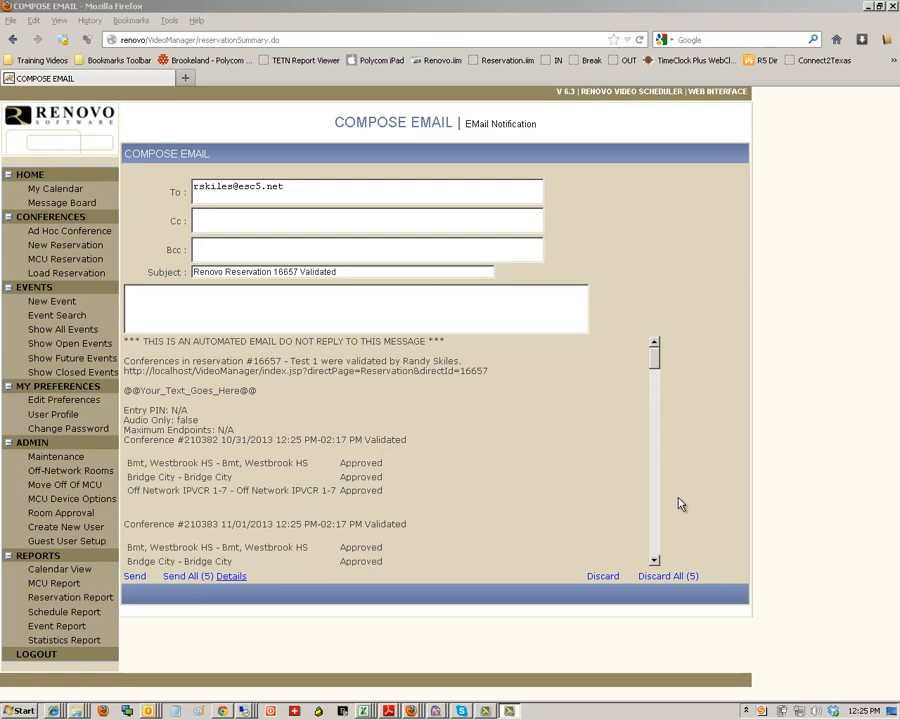
- Examine the conference list in the body of the reservation validation e-mail
{"action": "mouse_move", "coordinate": [657, 358]}
{"action": "left_mouse_down"}
{"action": "mouse_move", "coordinate": [656, 553]}
{"action": "mouse_move", "coordinate": [654, 350]}
{"action": "left_mouse_up"}
{"action": "left_click", "coordinate": [656, 436]}
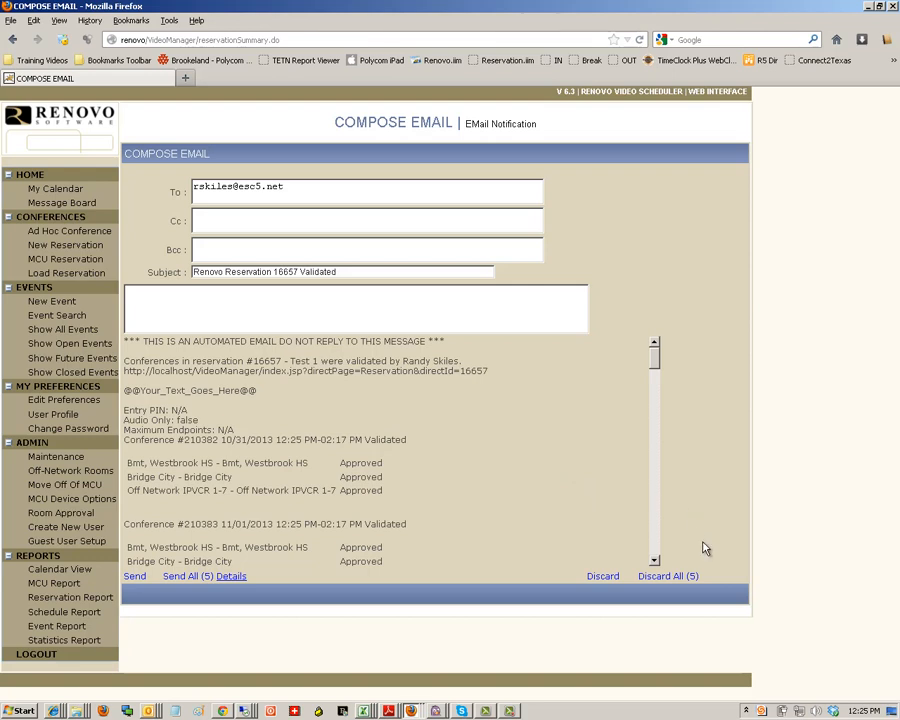
- Discard all validation e-mails and cancel only the conferences dated 10/31, 11/01, 11/06, 11/07 and 11/08/2013 in the Test 1 reservation
{"action": "left_click", "coordinate": [676, 577]}
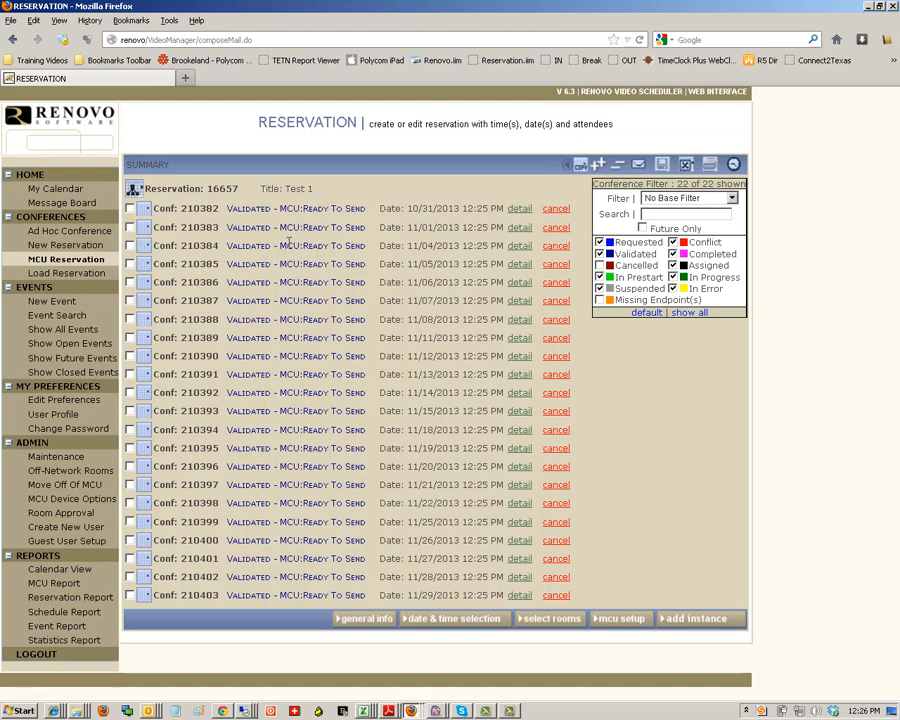
{"action": "left_click", "coordinate": [130, 209]}
{"action": "left_click", "coordinate": [130, 227]}
{"action": "left_click", "coordinate": [130, 282]}
{"action": "left_click", "coordinate": [130, 300]}
{"action": "left_click", "coordinate": [130, 319]}
{"action": "left_click", "coordinate": [687, 168]}
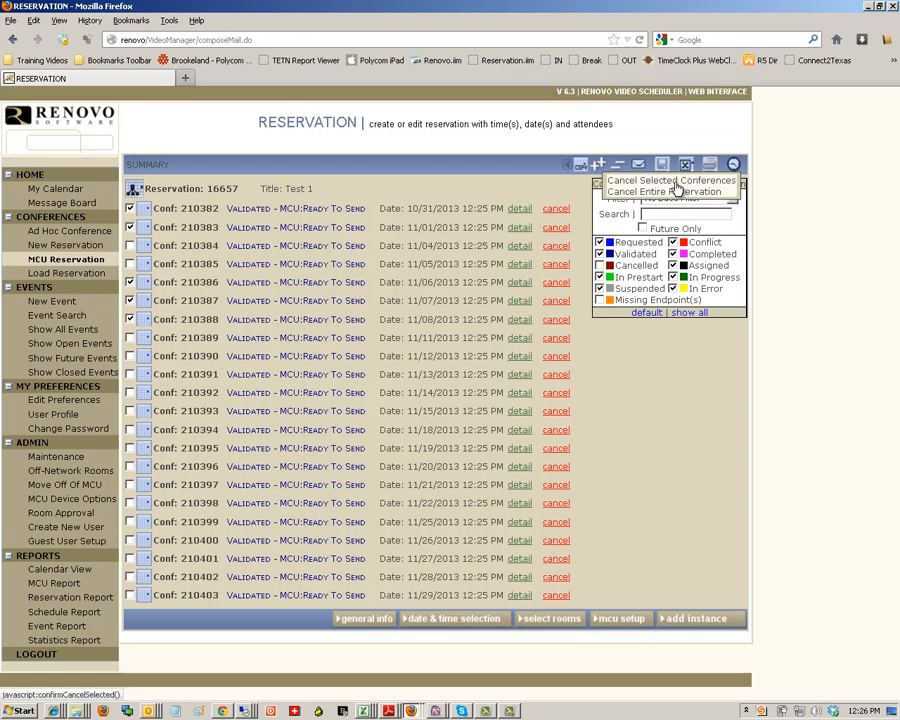
{"action": "left_click", "coordinate": [675, 183]}
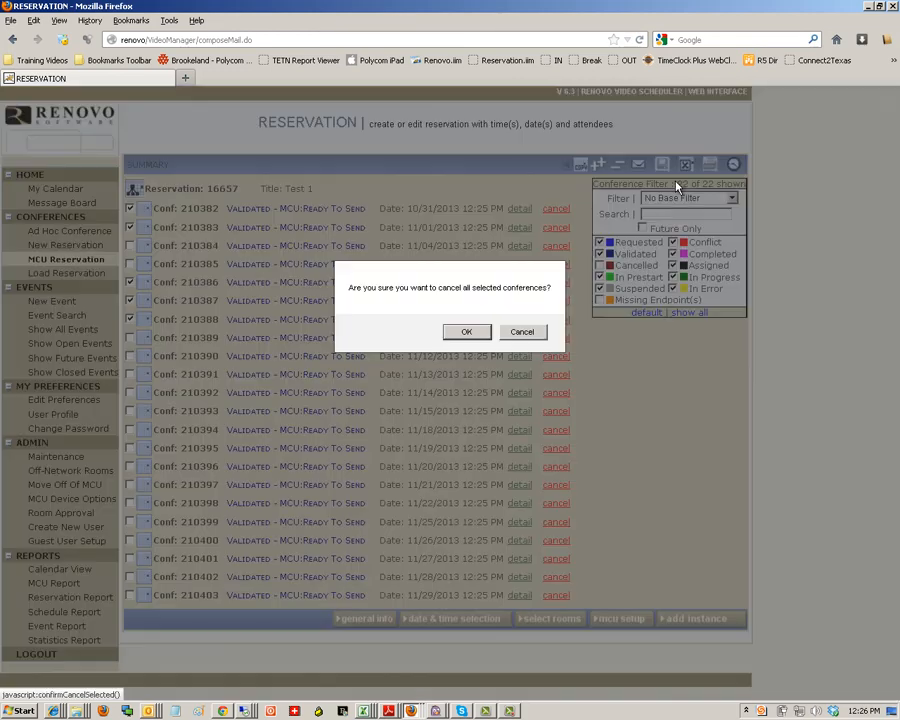
{"action": "left_click", "coordinate": [469, 332]}
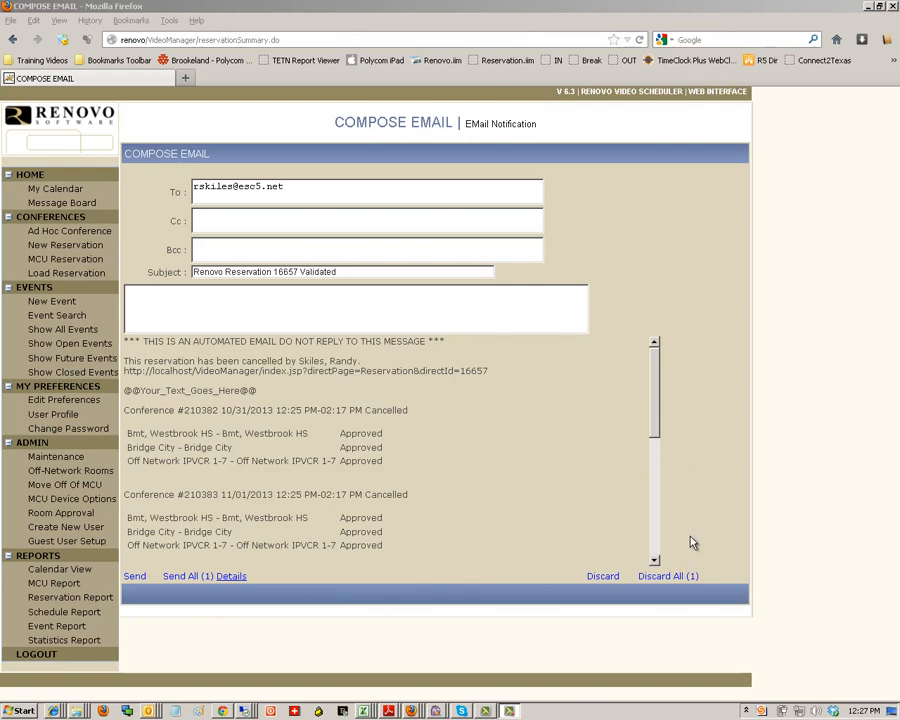
- Discard the cancellation e-mail and include cancelled conferences in the reservation's conference filter
{"action": "left_click", "coordinate": [681, 577]}
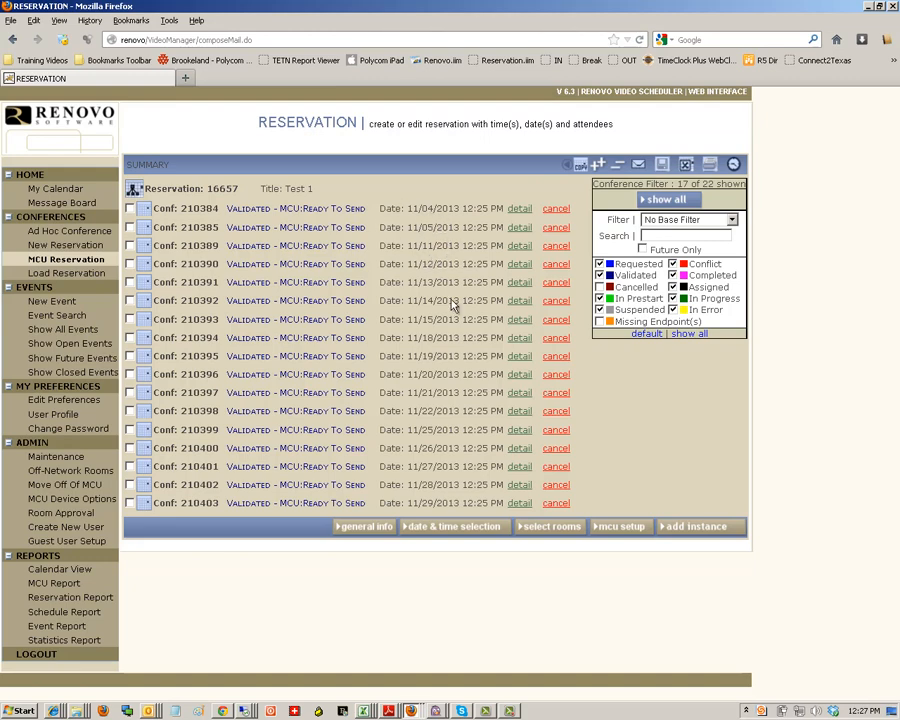
{"action": "left_click", "coordinate": [599, 288]}
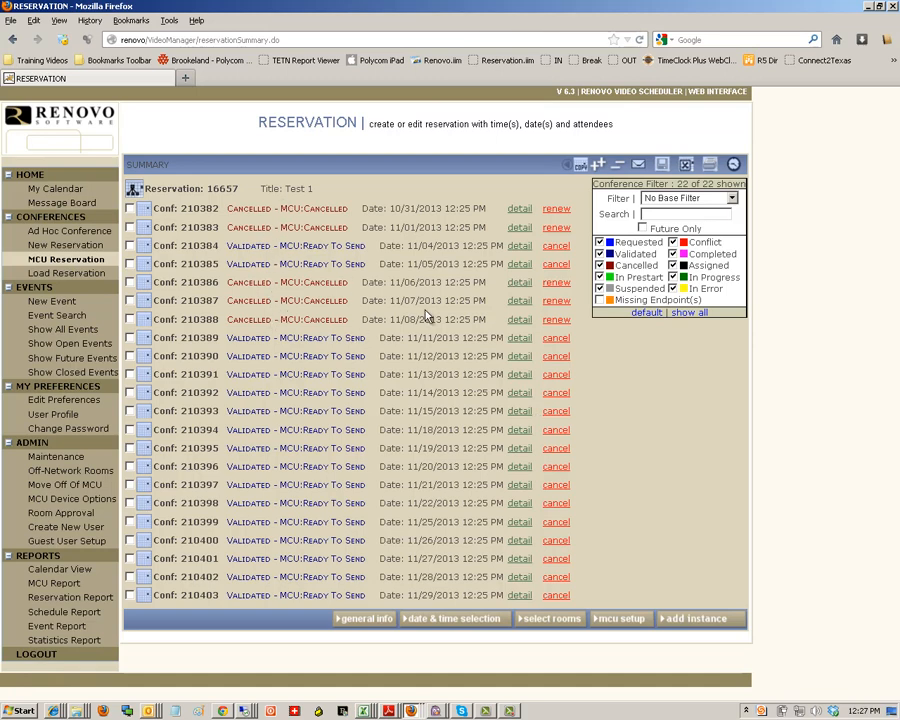
- Validate the cancelled conferences dated 10/31, 11/01, 11/06, 11/07 and 11/08/2013 again, and discard all of their notification e-mails
{"action": "left_click", "coordinate": [129, 208]}
{"action": "left_click", "coordinate": [129, 227]}
{"action": "left_click", "coordinate": [129, 282]}
{"action": "left_click", "coordinate": [129, 300]}
{"action": "left_click", "coordinate": [129, 319]}
{"action": "left_click", "coordinate": [663, 167]}
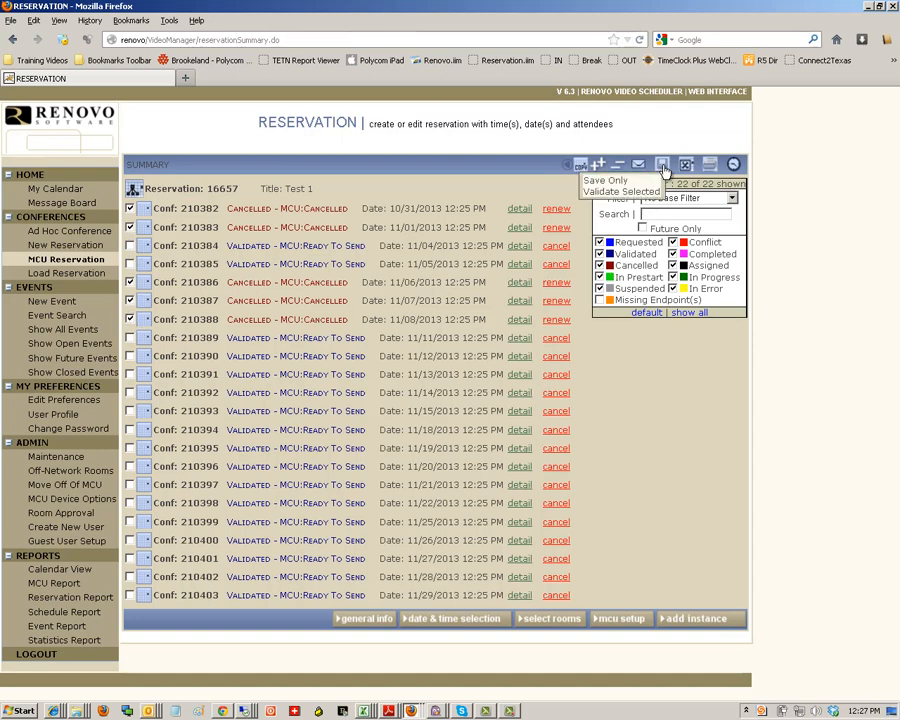
{"action": "left_click", "coordinate": [600, 194]}
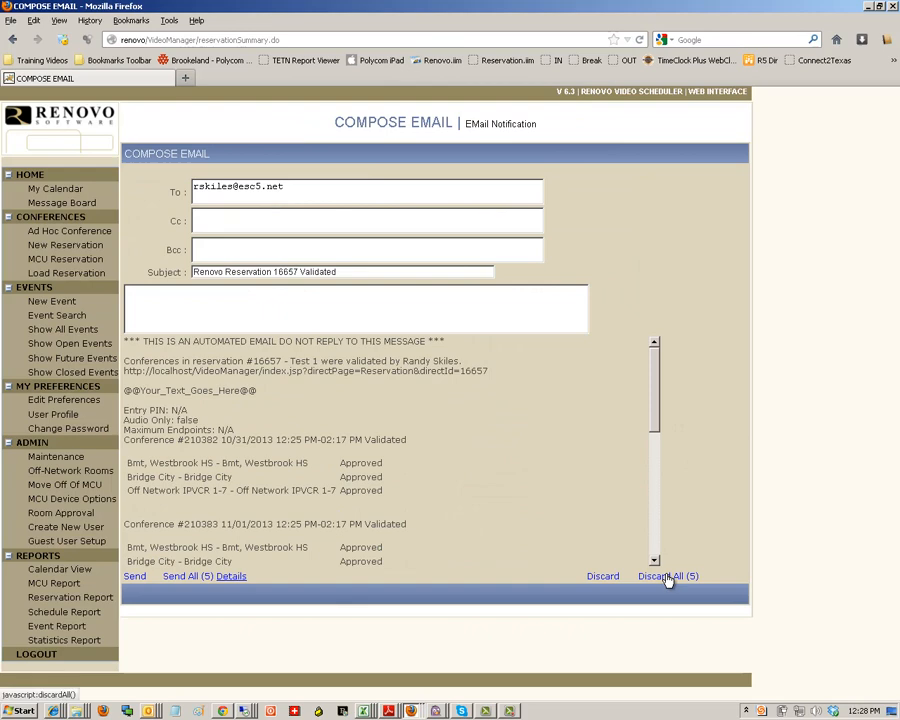
{"action": "left_click", "coordinate": [668, 578]}
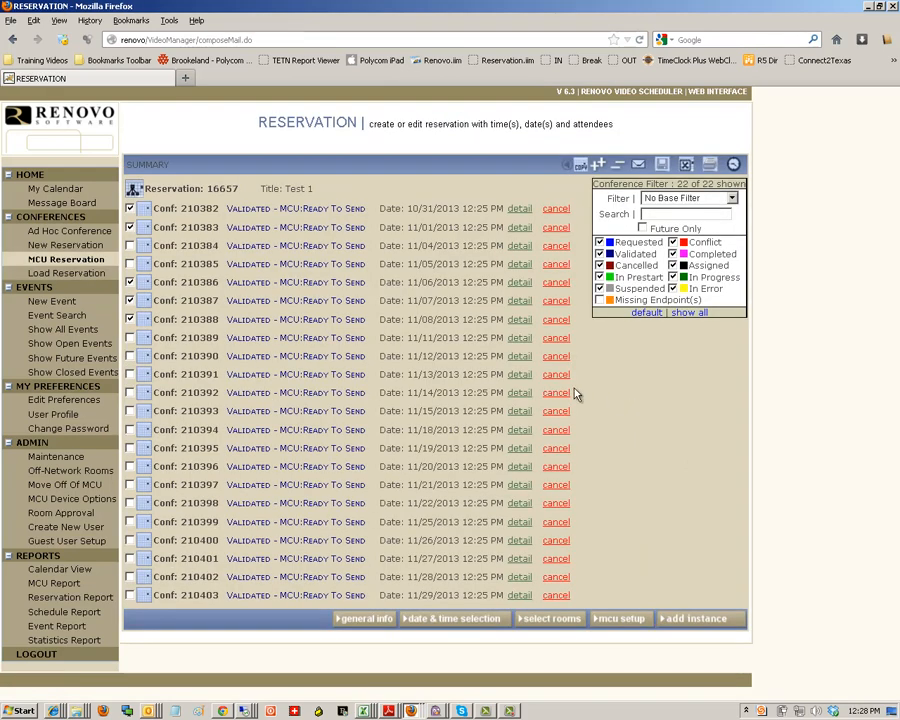
{"action": "left_click", "coordinate": [129, 227]}
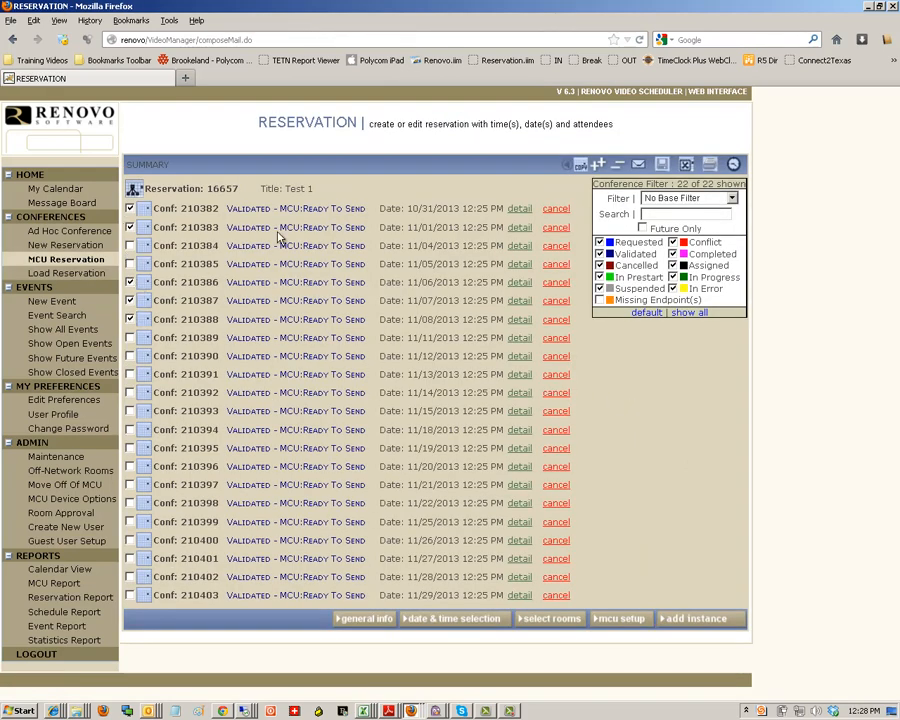